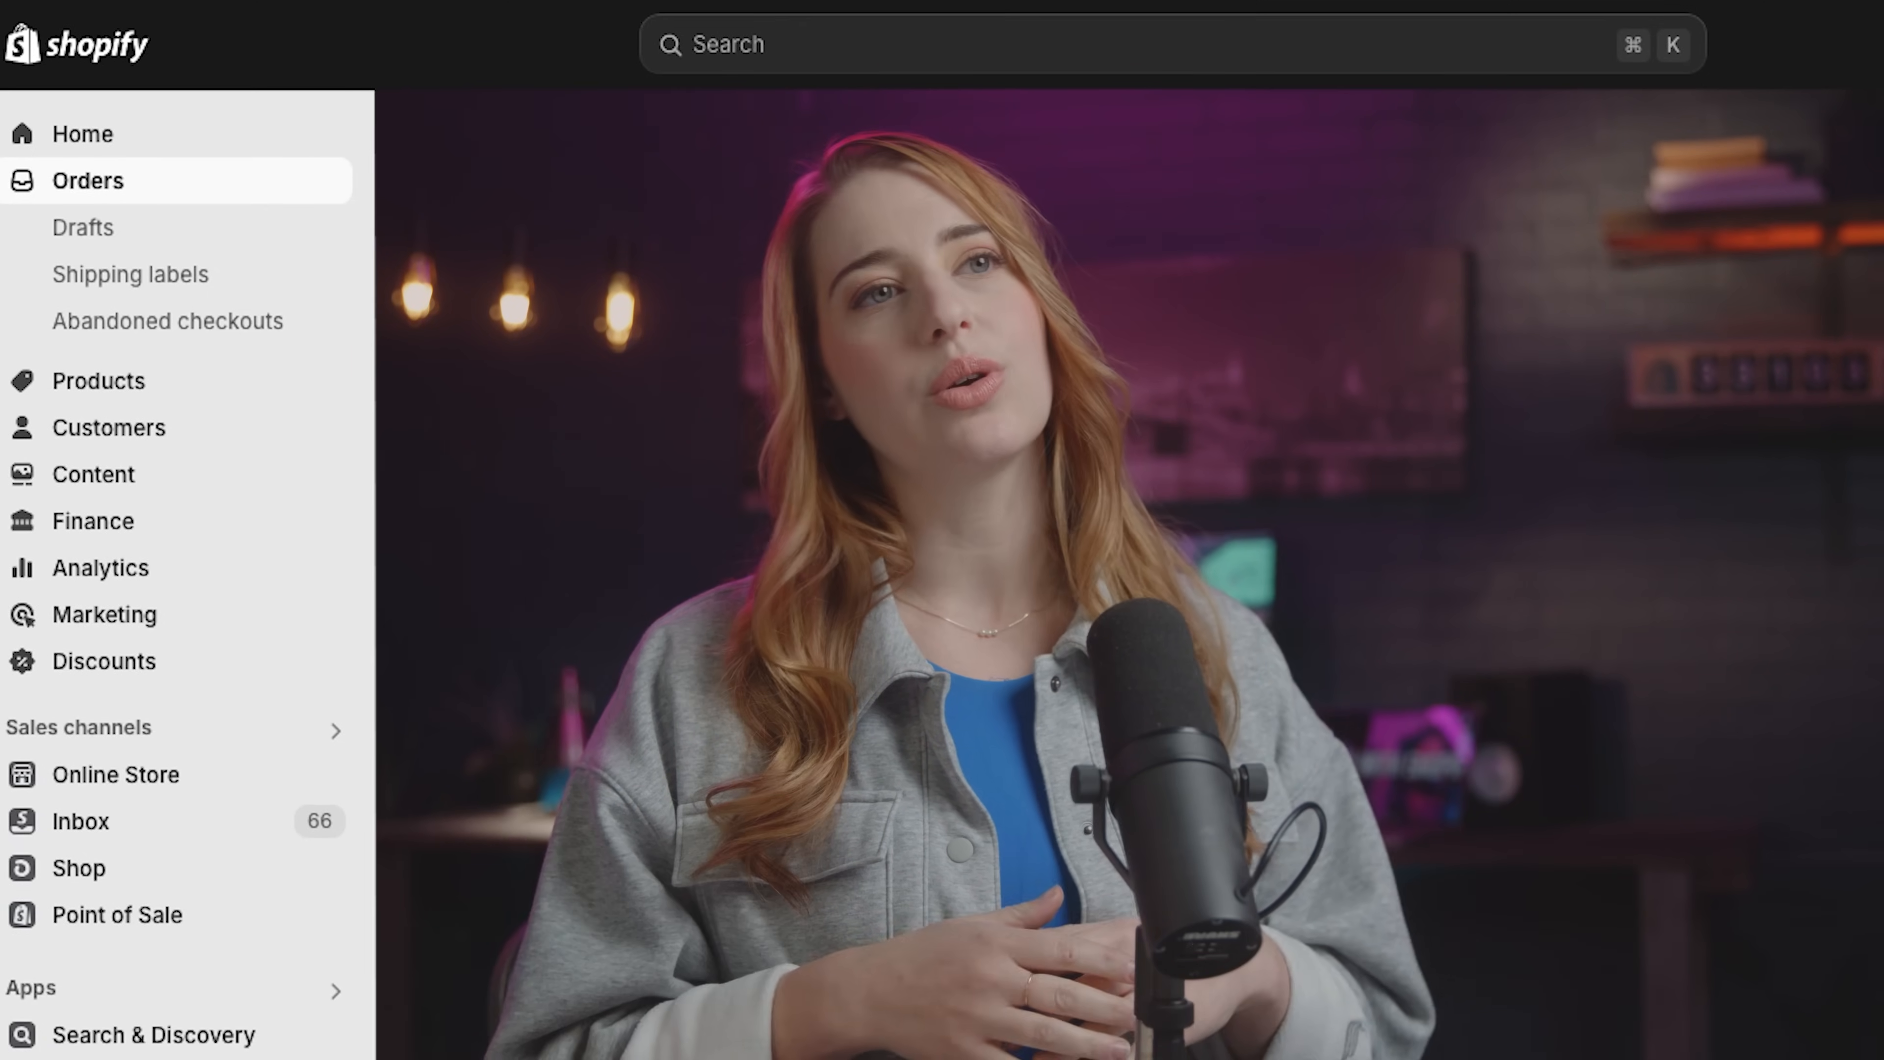
Tour the admin sections for Products, Customers, Content, Finance, Analytics, Marketing and Discounts
left_click(142, 382)
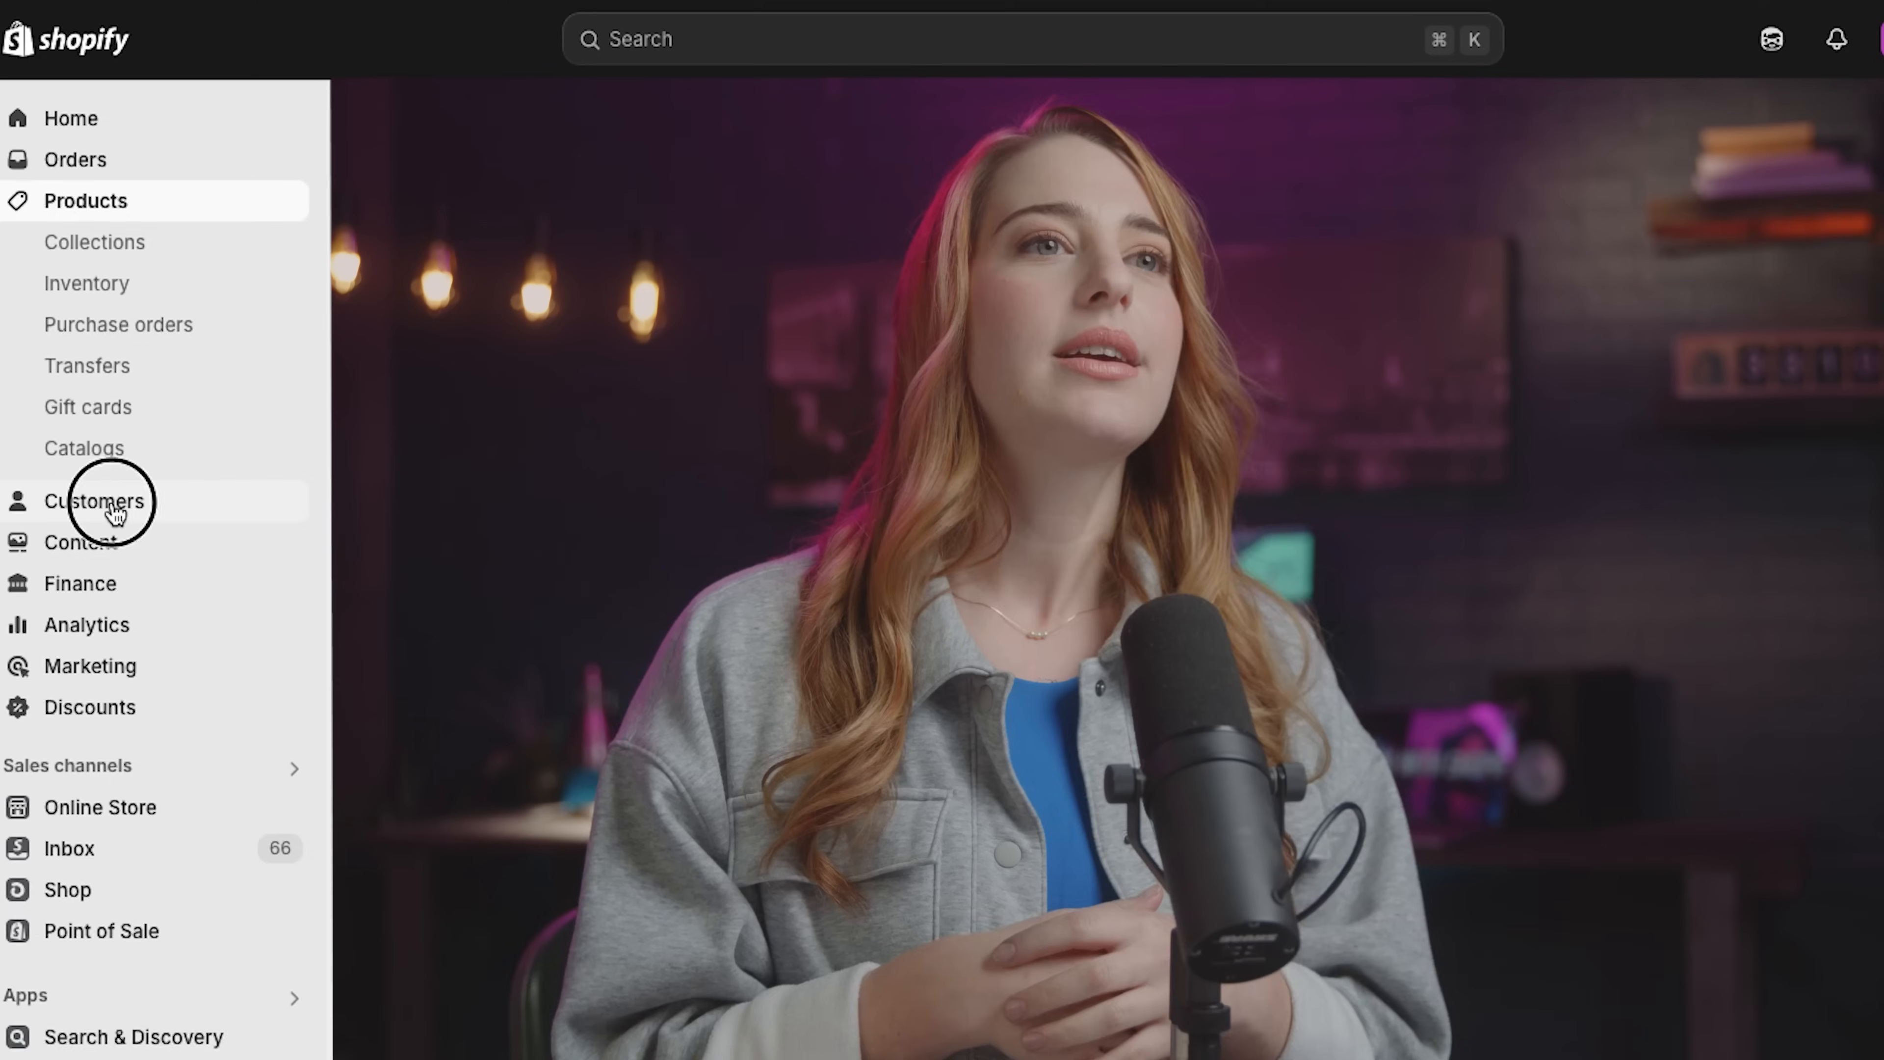
left_click(115, 513)
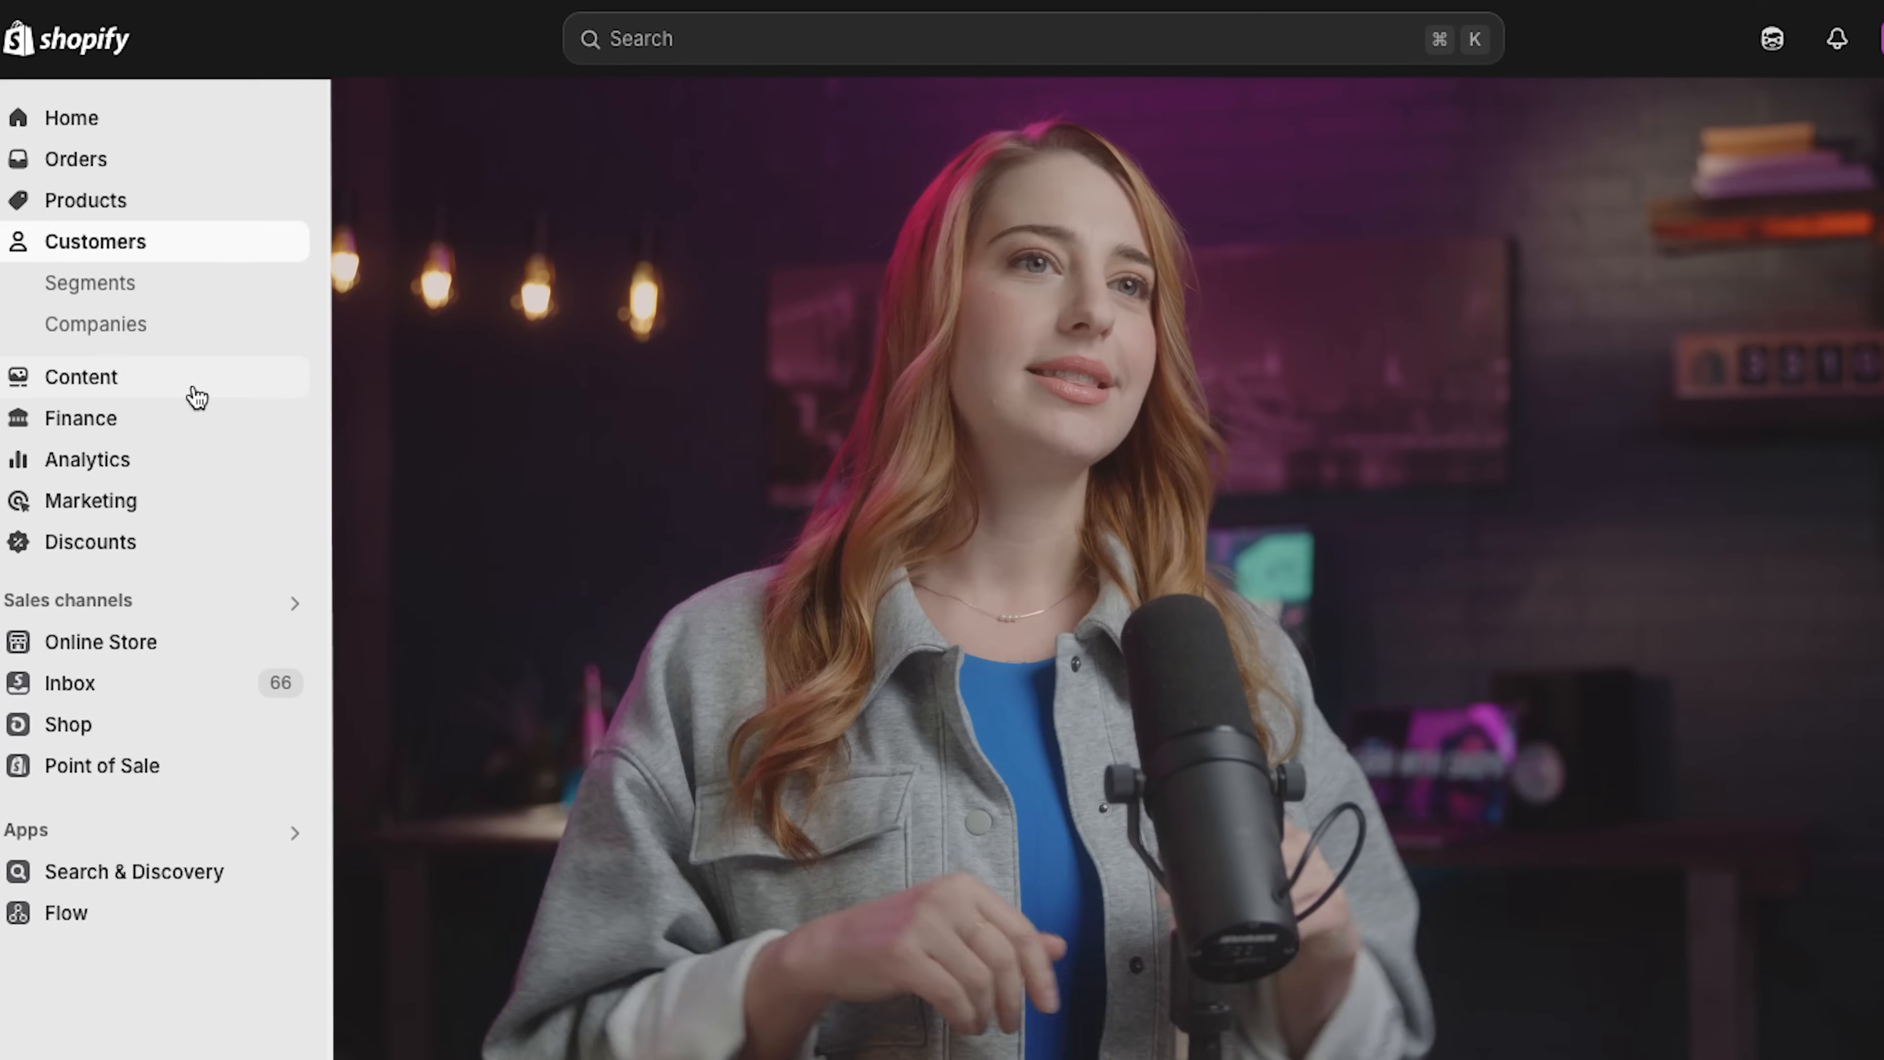
left_click(192, 392)
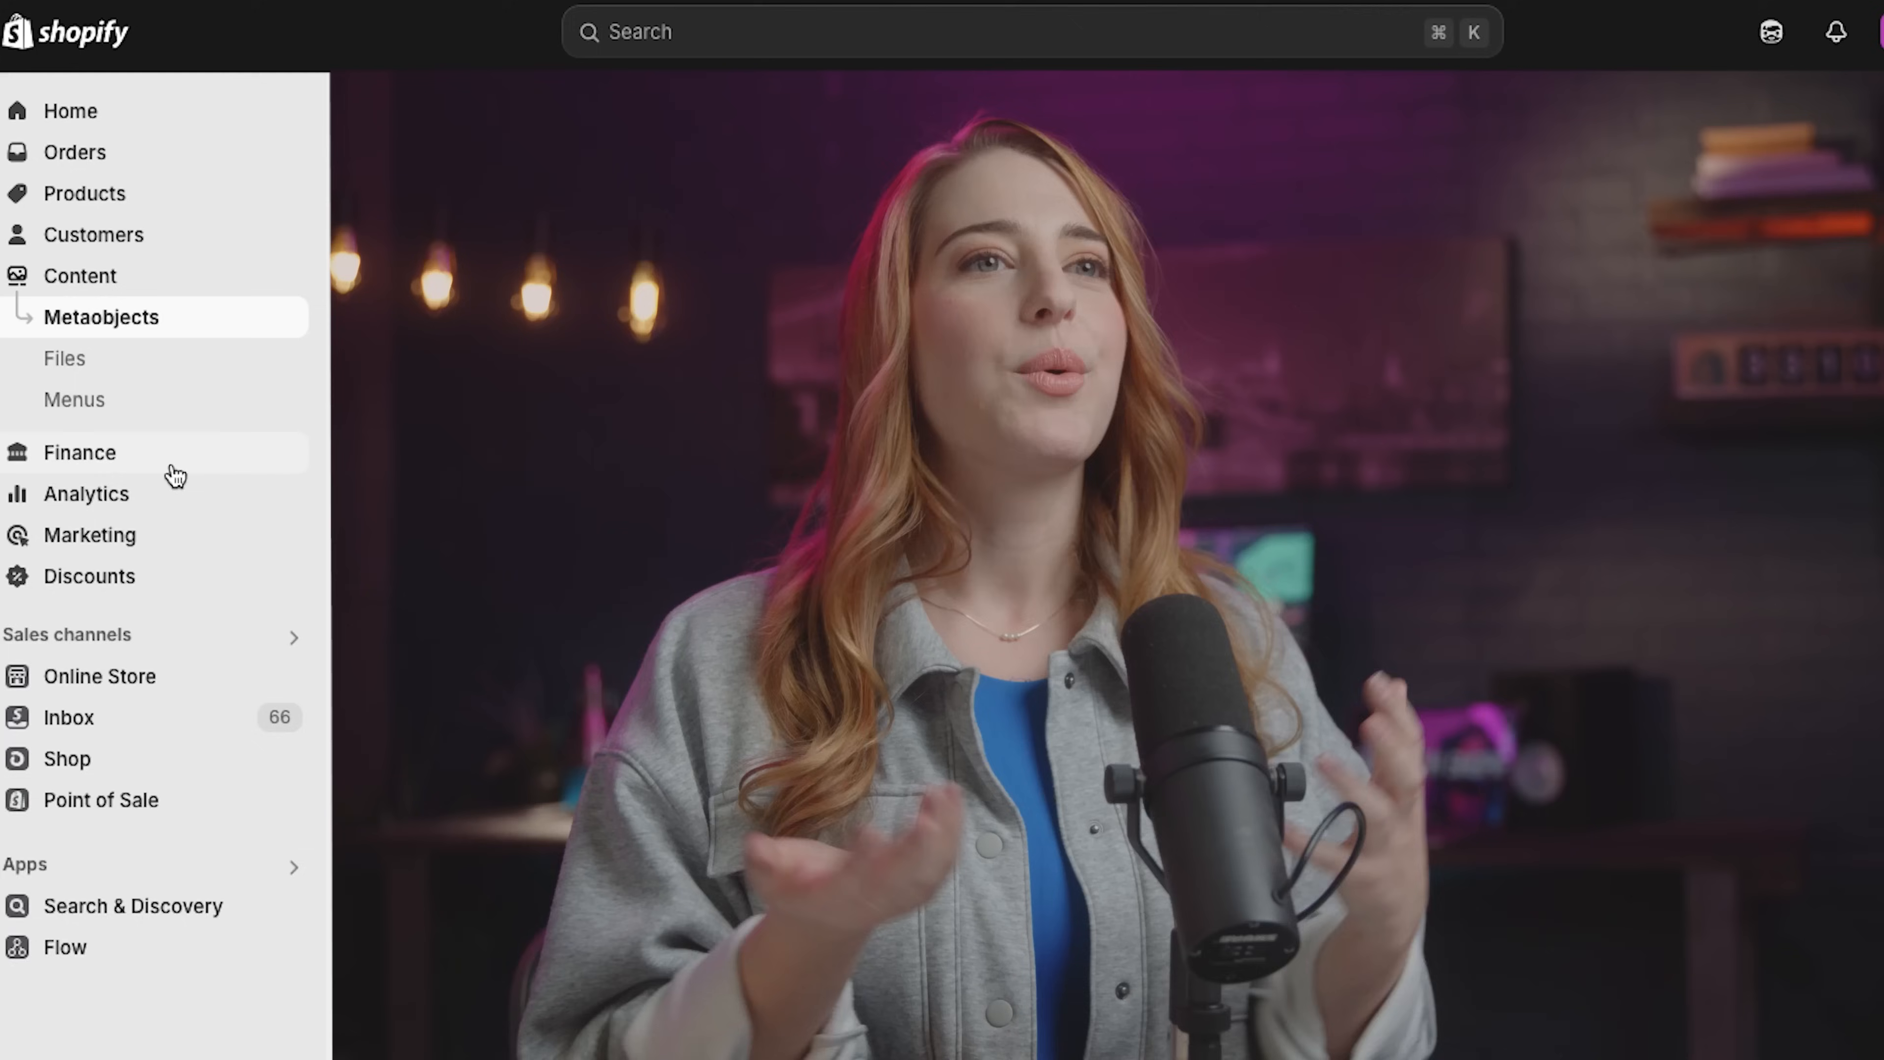
left_click(171, 464)
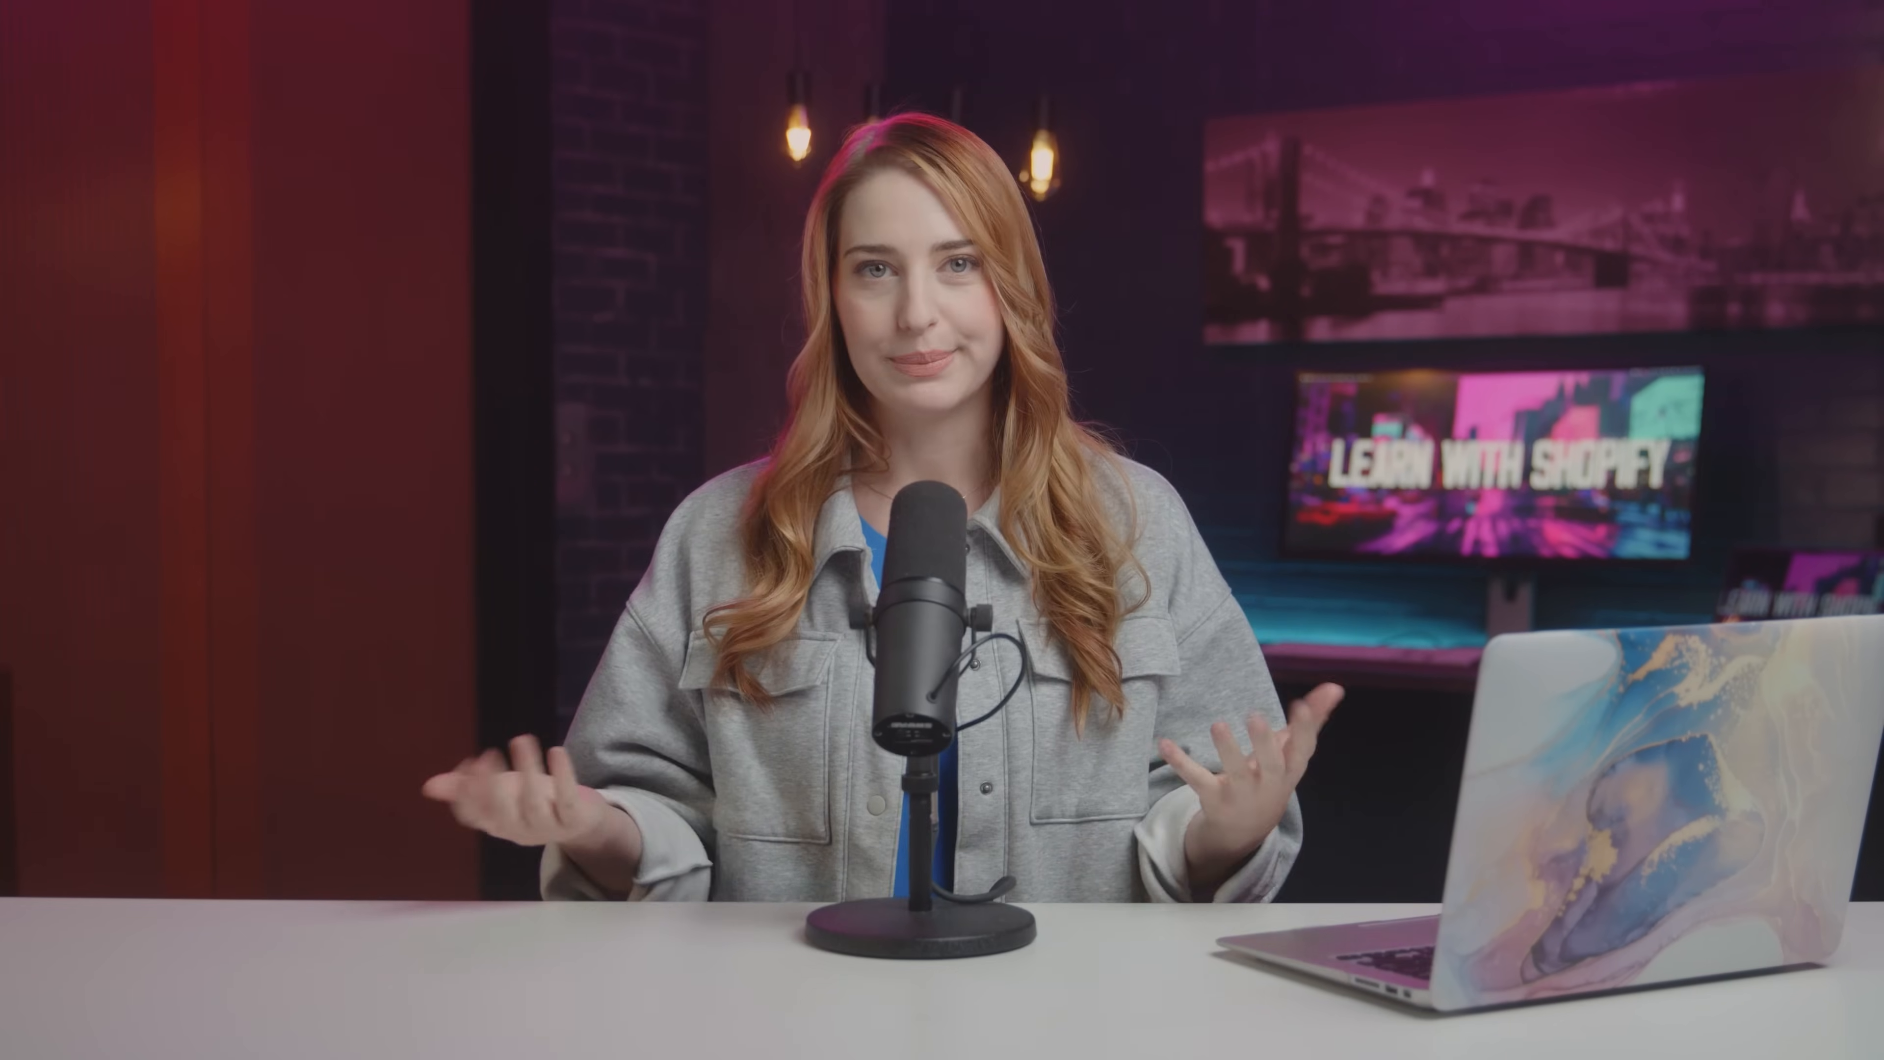
left_click(101, 358)
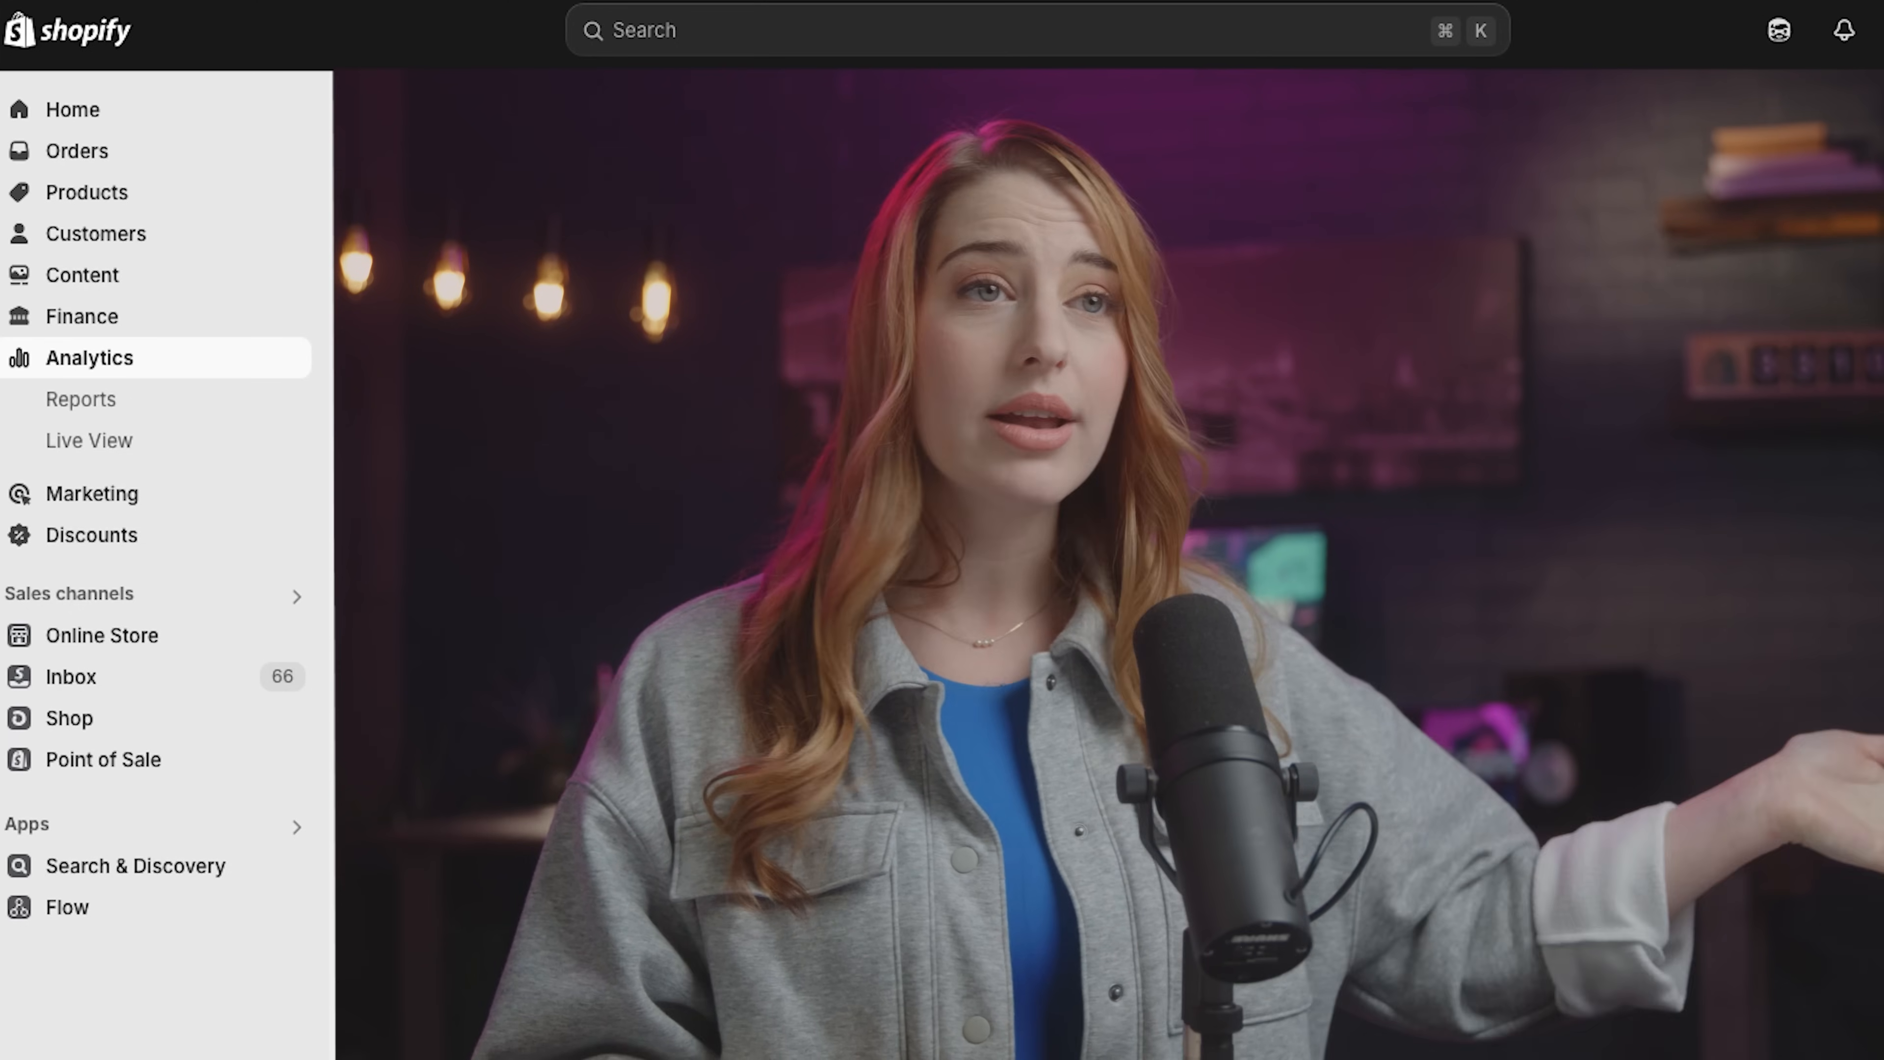
left_click(93, 505)
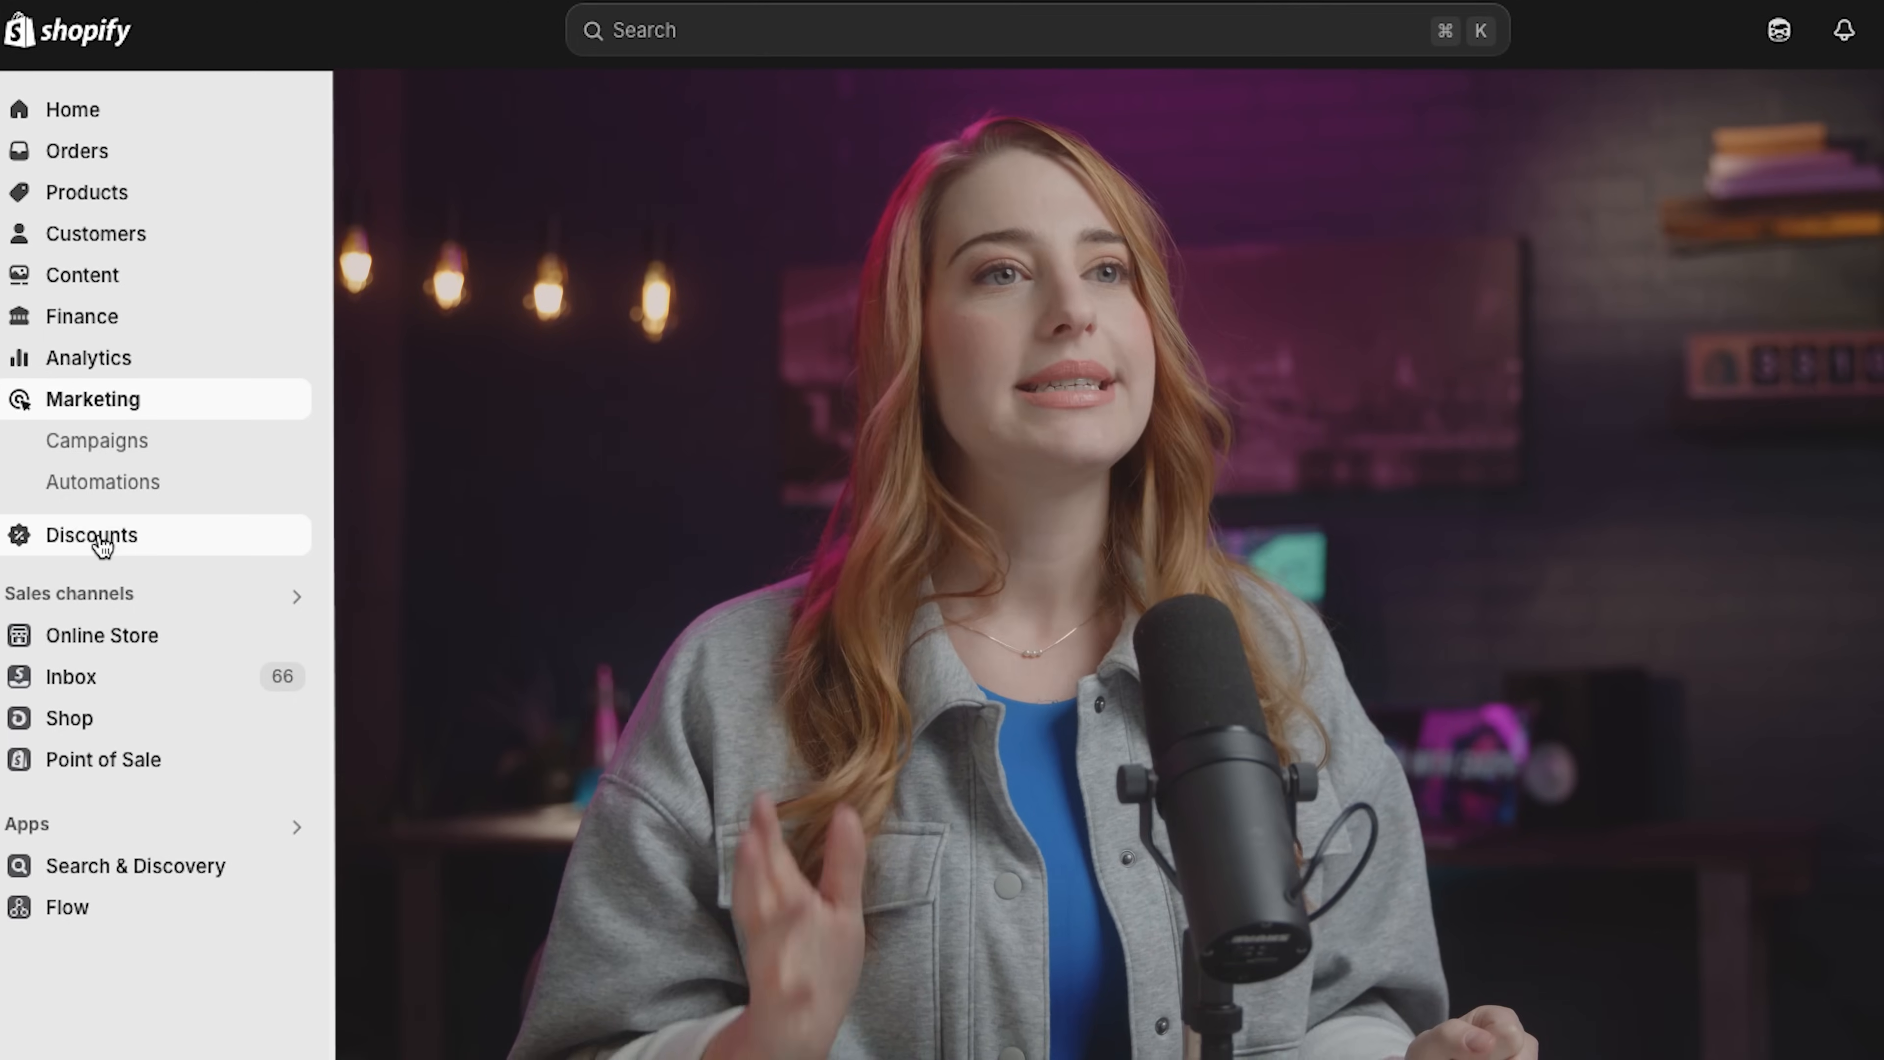
left_click(101, 543)
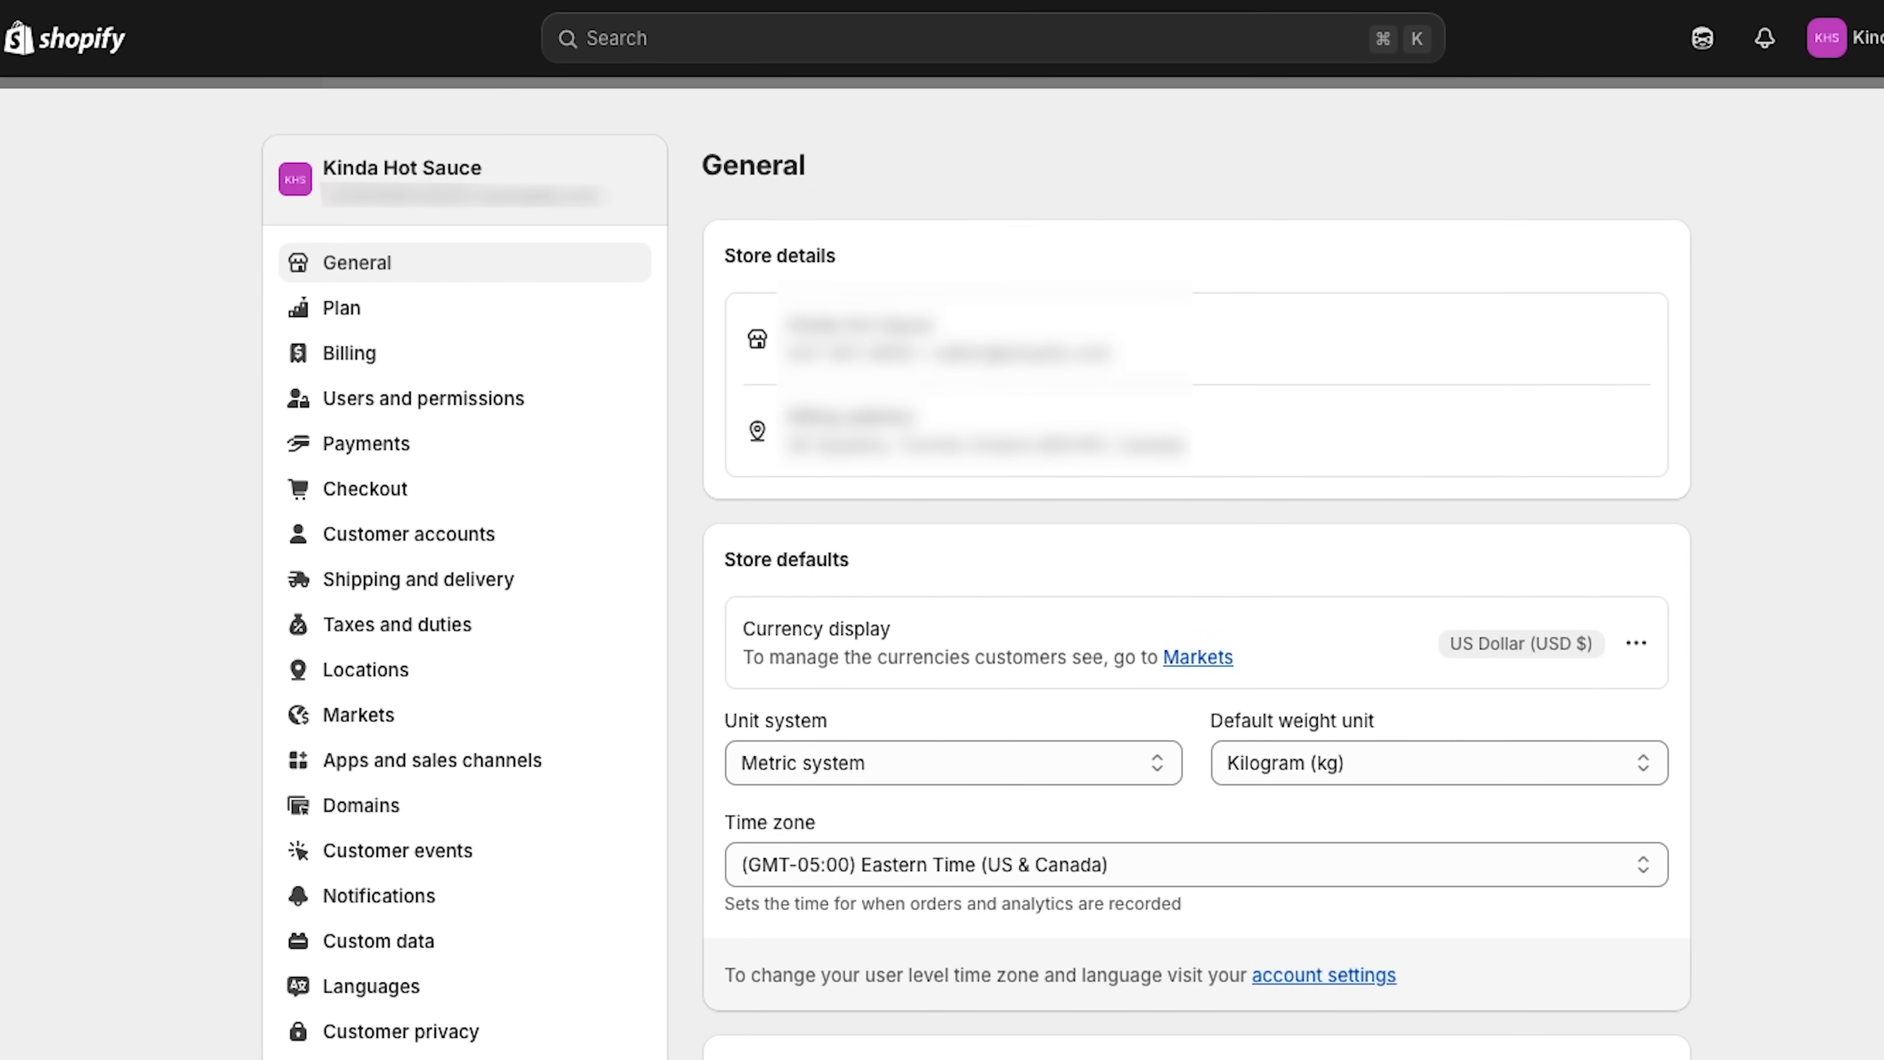
Review the store defaults, order ID and order processing options in the General settings
scroll(977, 594, "down", 3)
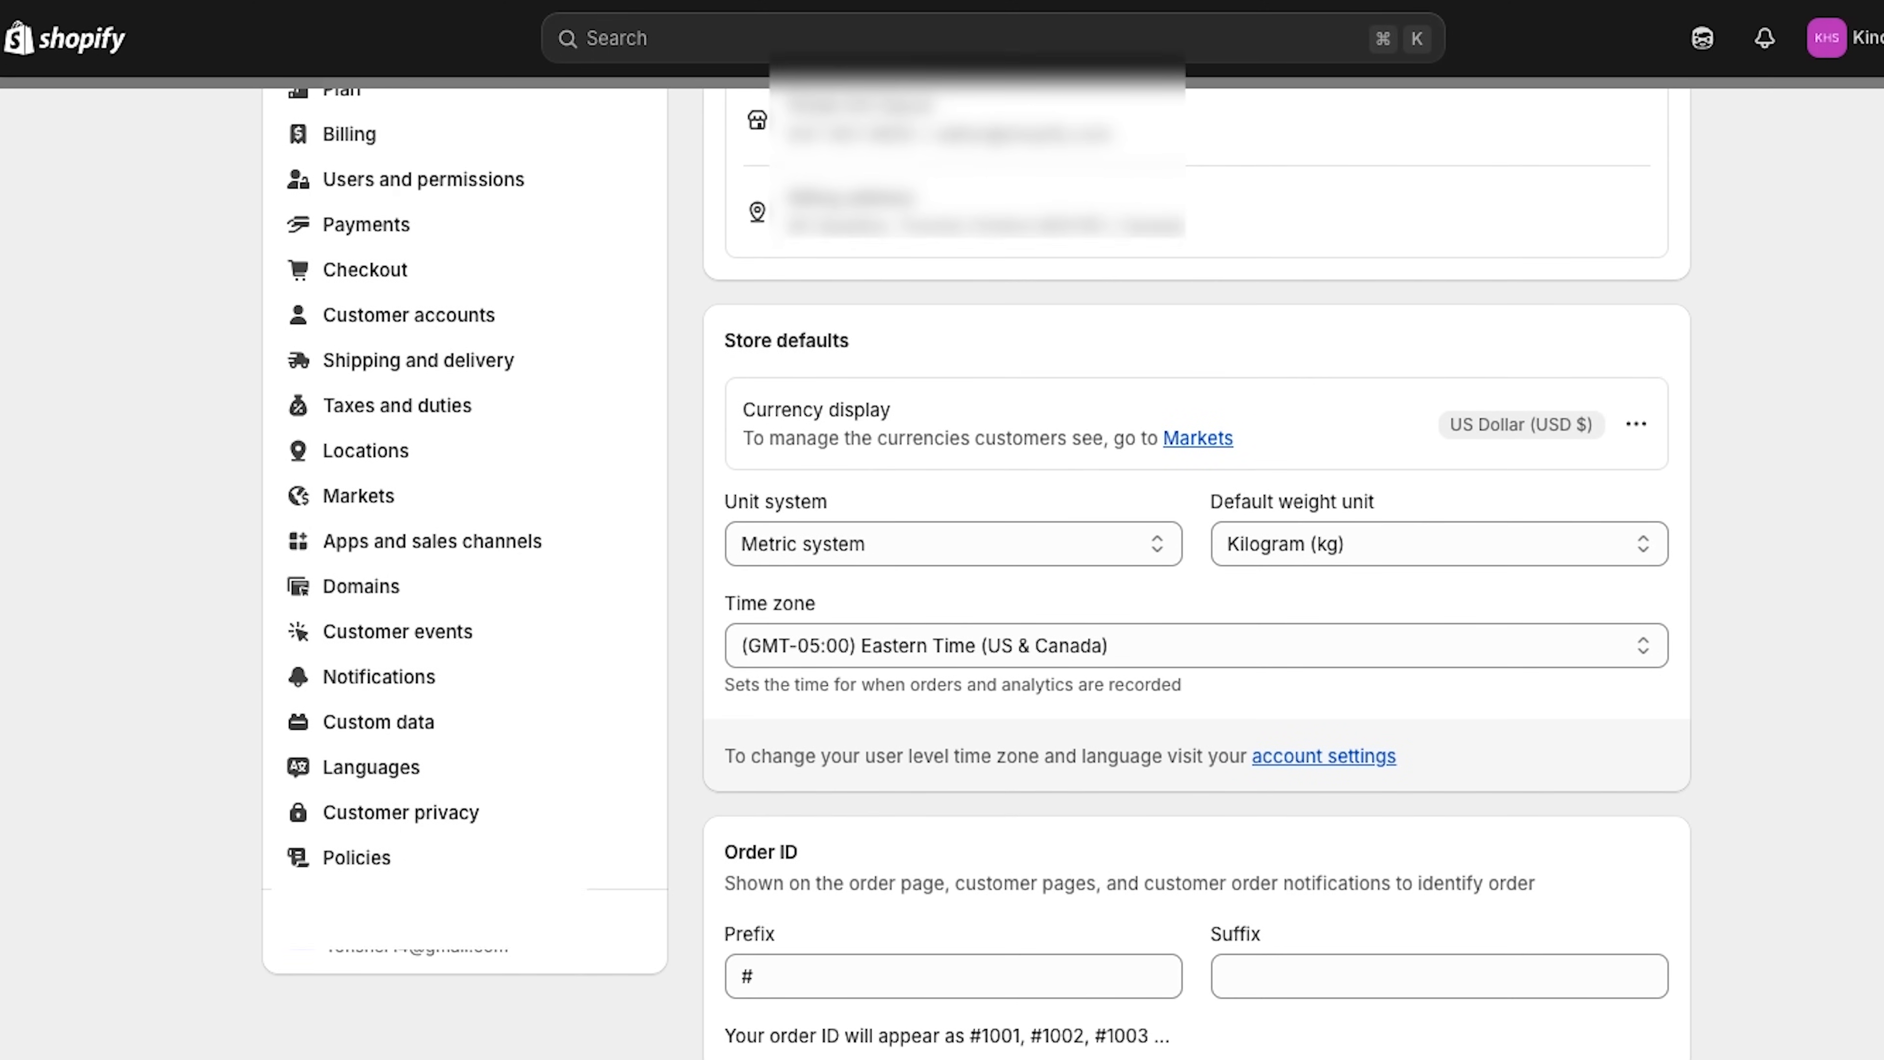
scroll(977, 524, "down", 1)
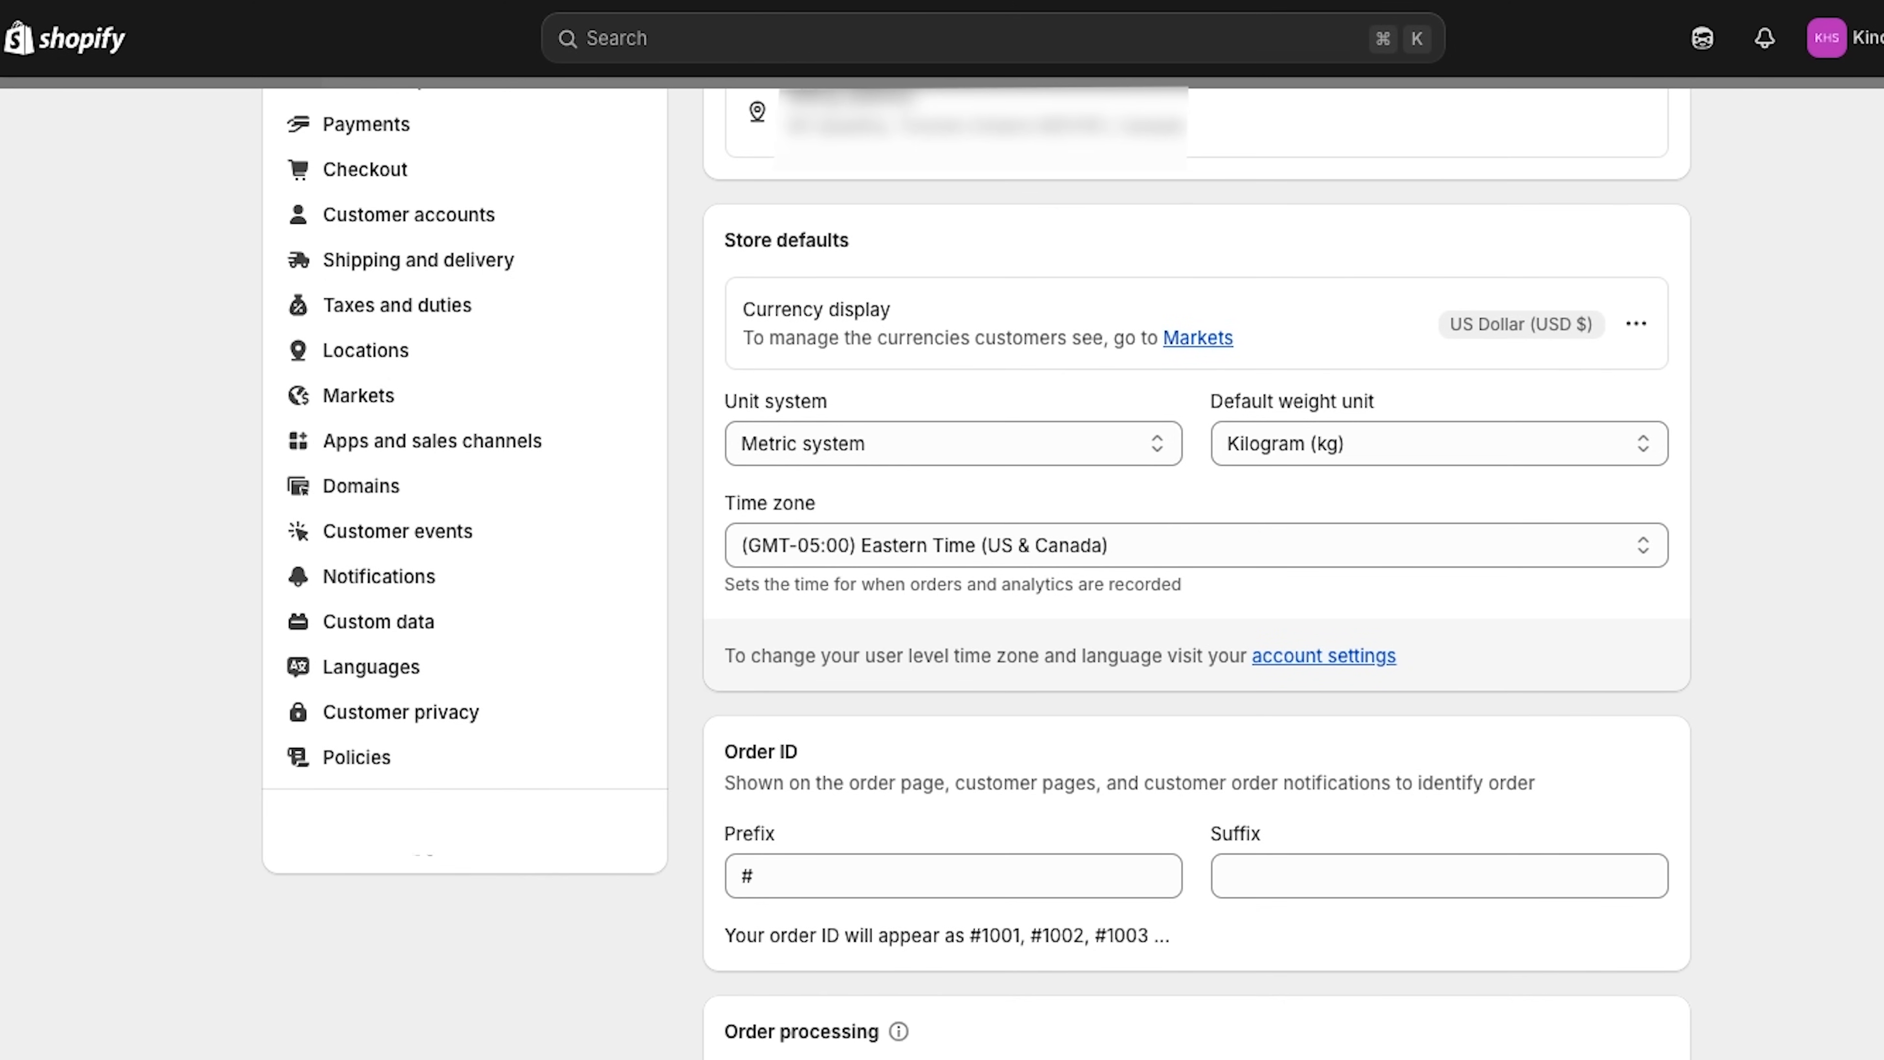
scroll(977, 568, "down", 1)
scroll(977, 567, "down", 1)
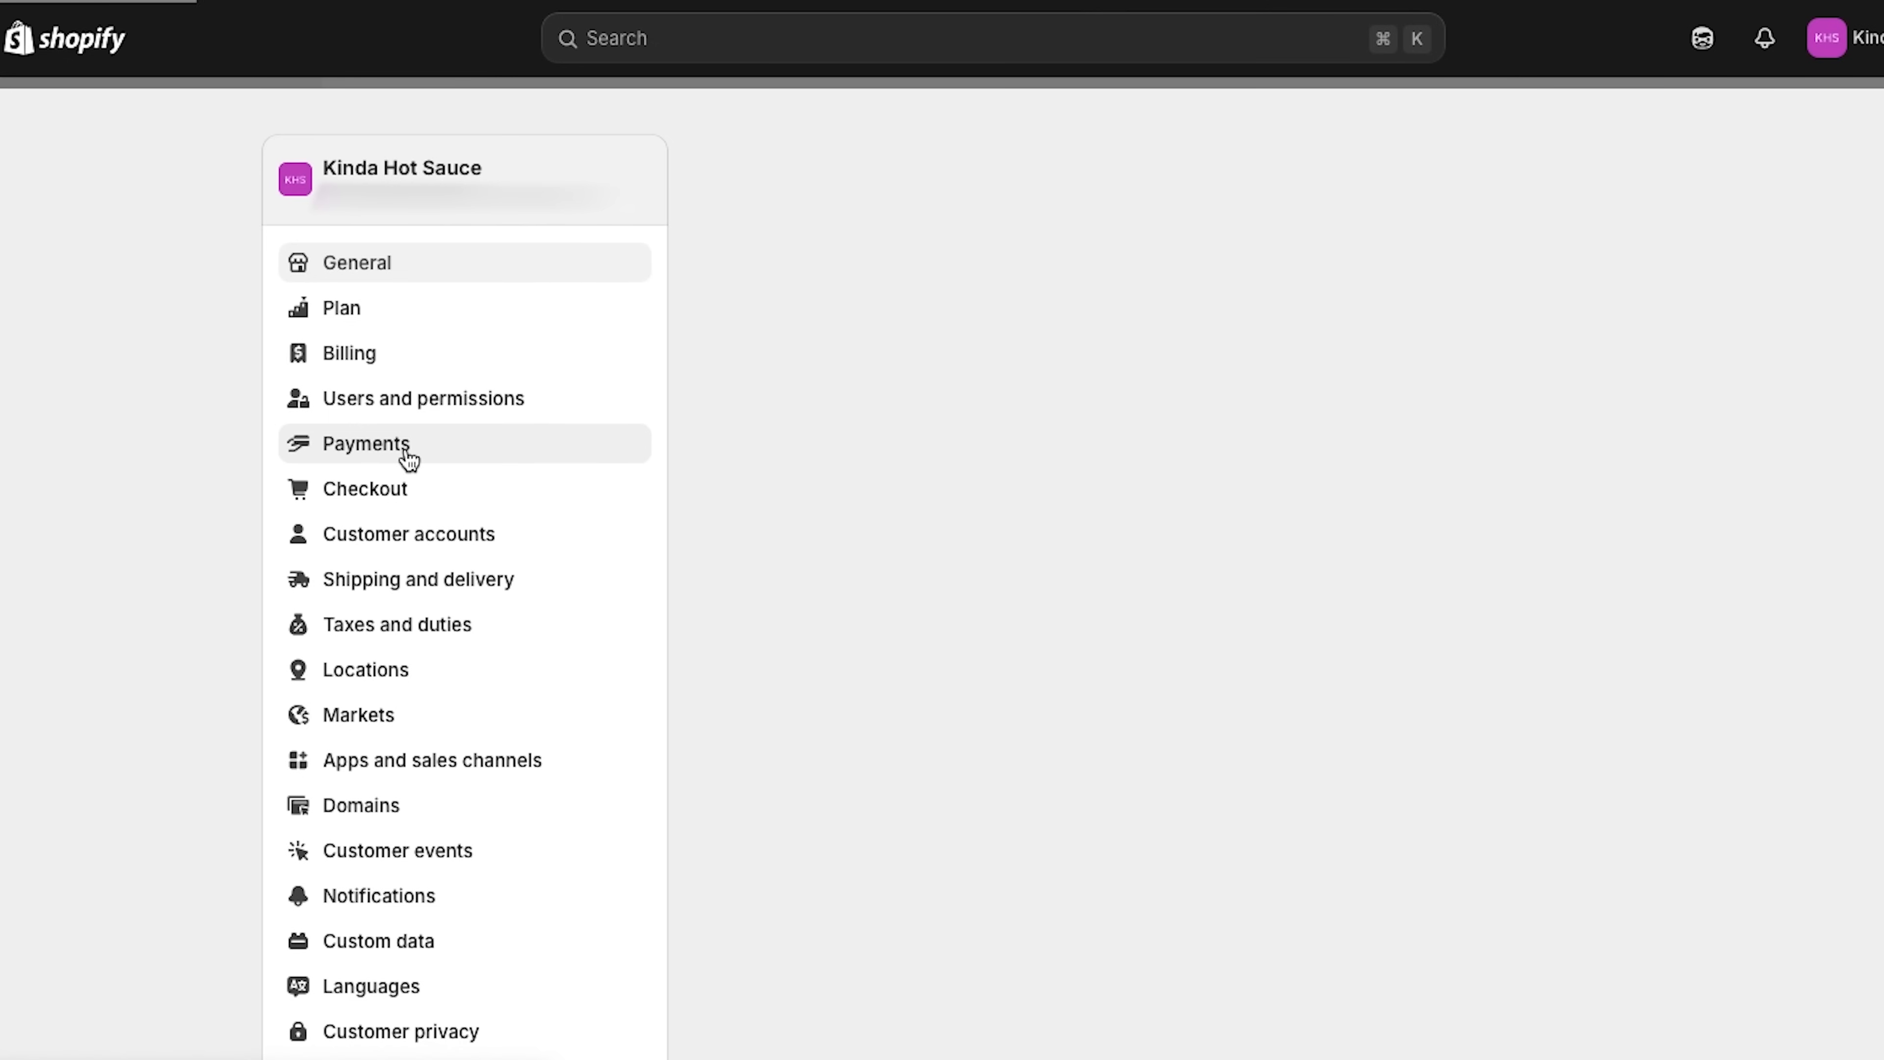
Open the Payments settings and examine how to add a payment method, comparing the search by provider with the search by payment method
left_click(407, 449)
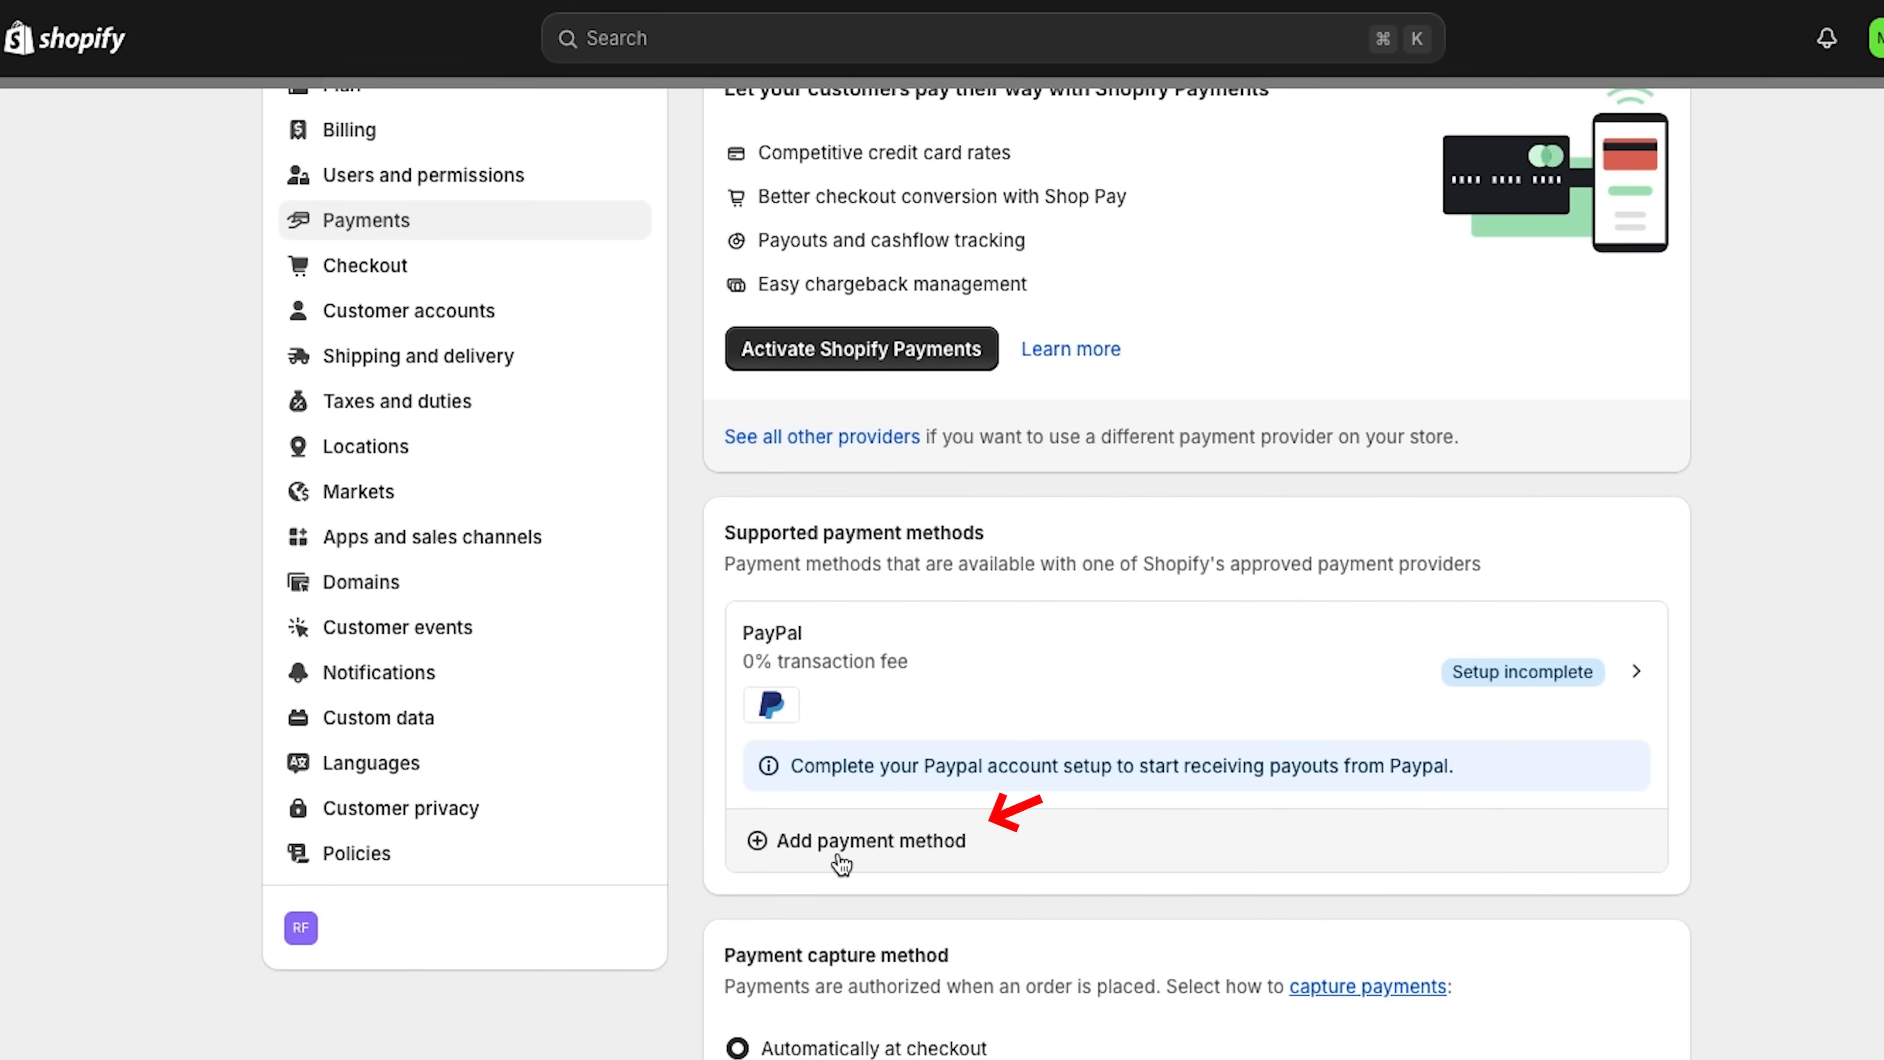
left_click(841, 861)
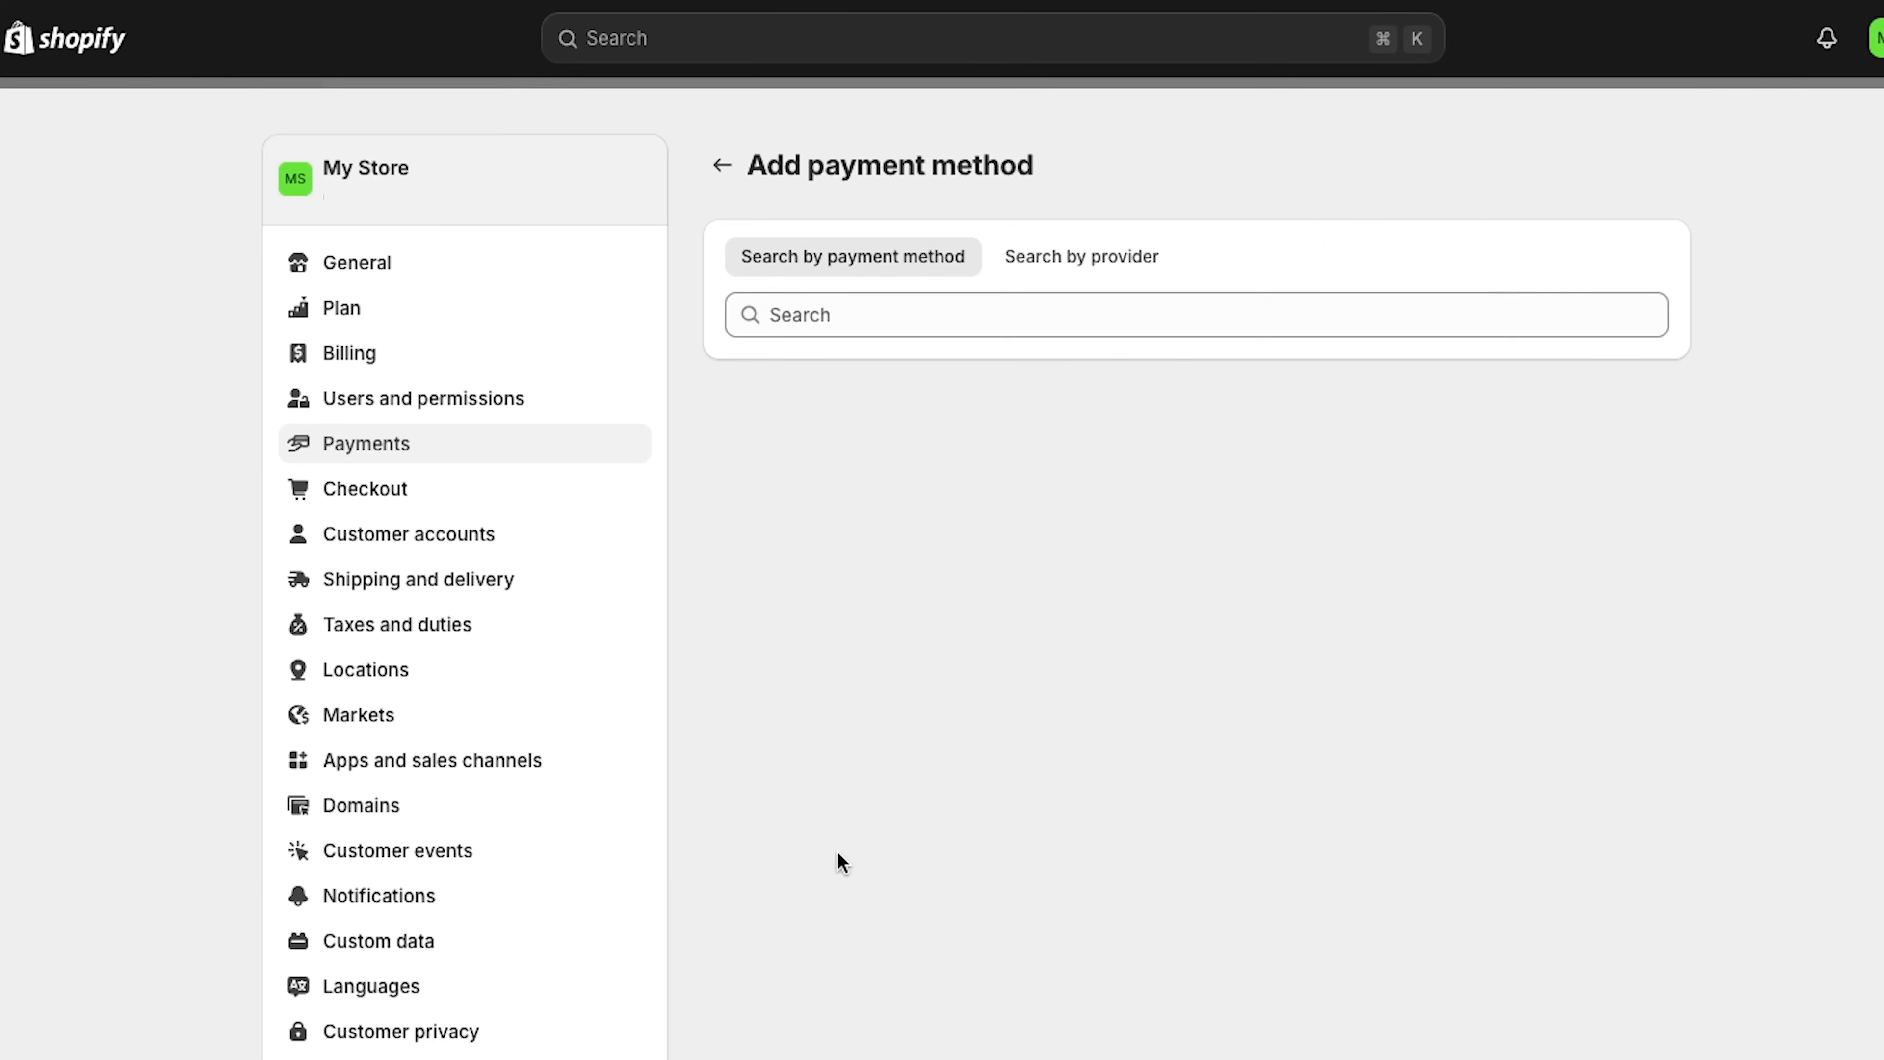
left_click(874, 322)
left_click(1136, 271)
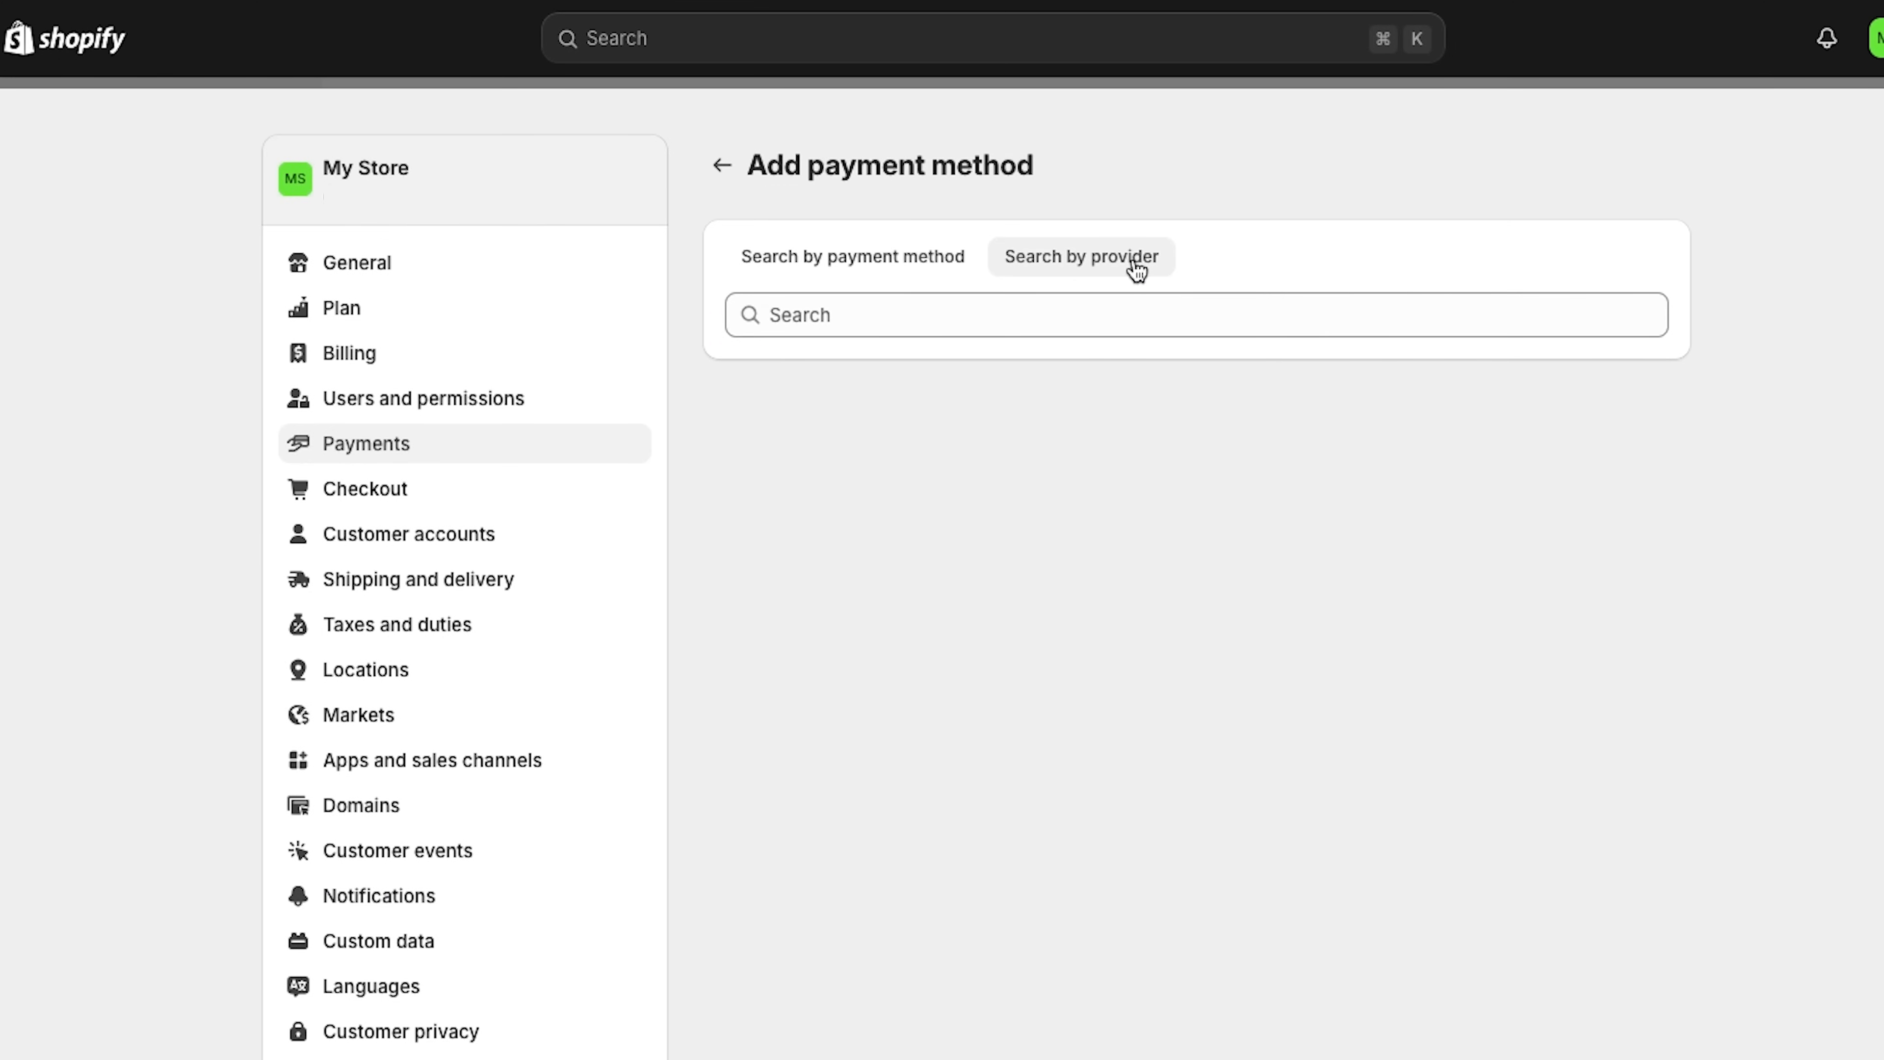
left_click(911, 257)
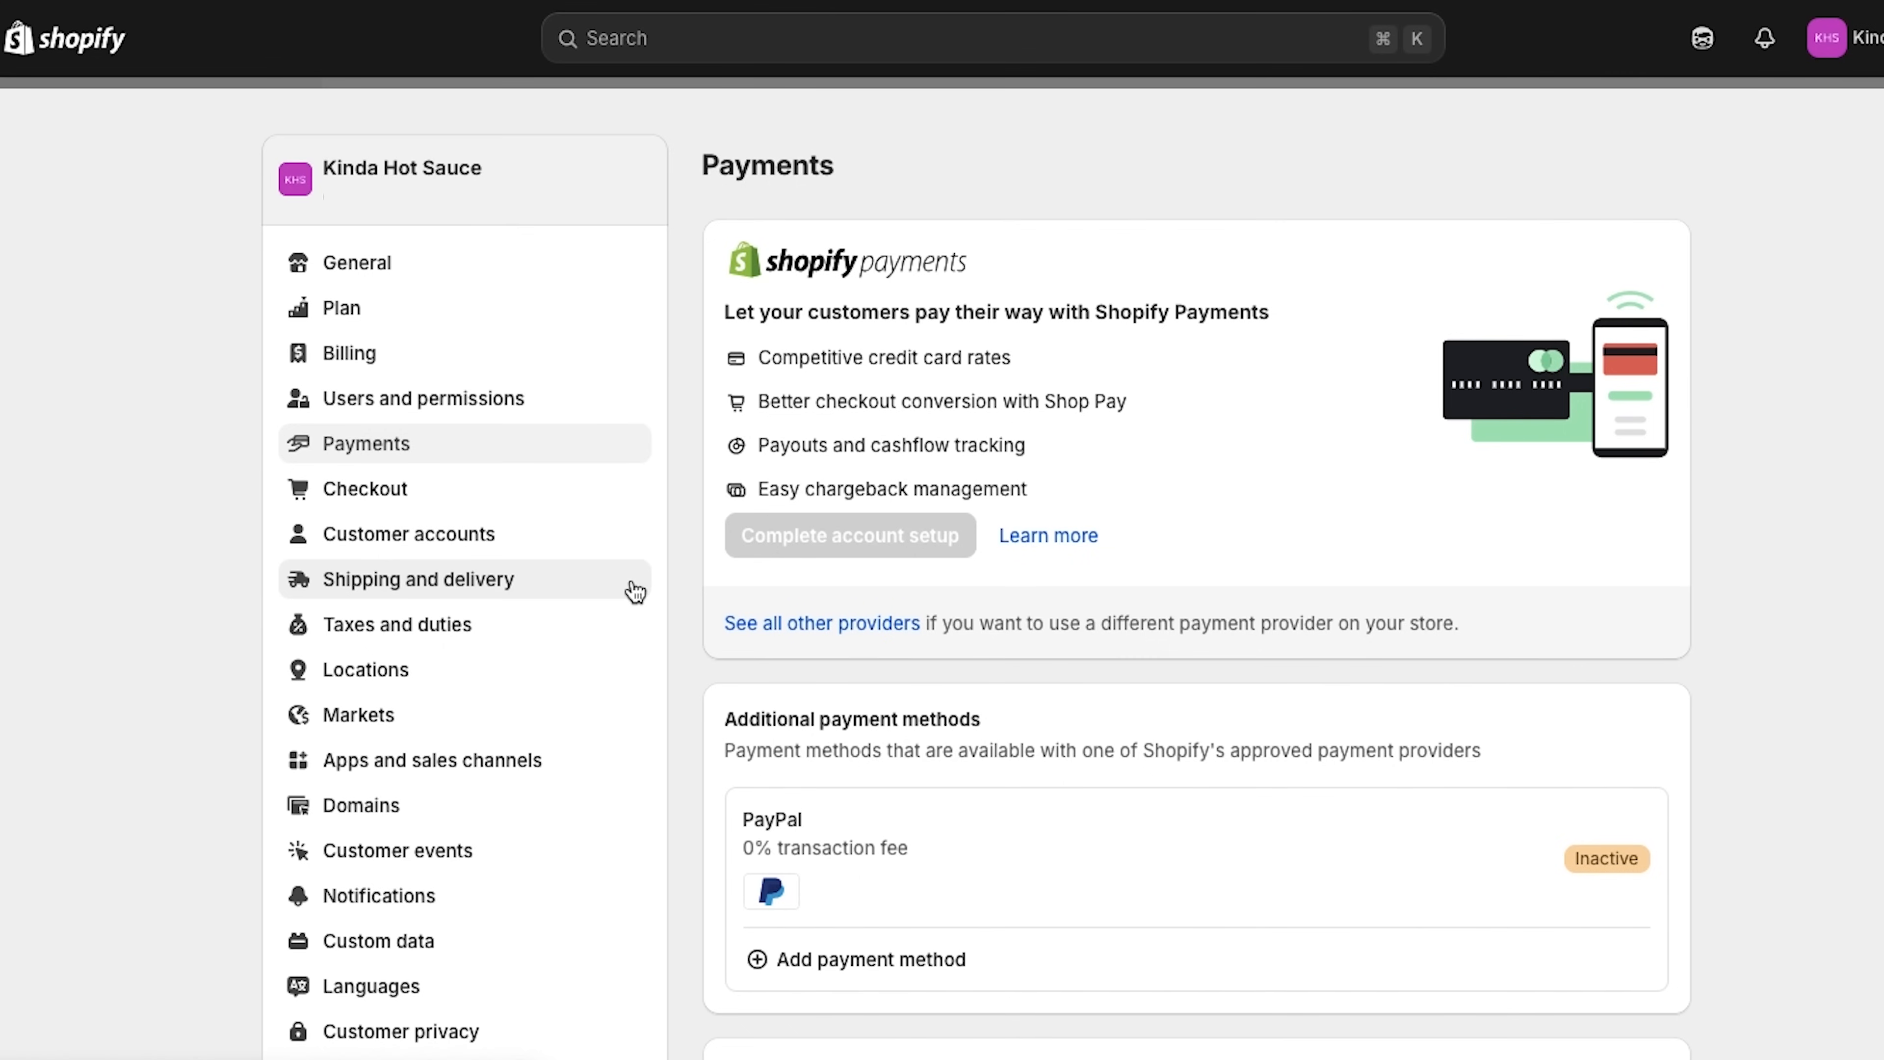
Customize the live Kinda Hot Sauce checkout configuration by adding the Kinda Hot Sauce logo image above the checkout header settings
left_click(365, 488)
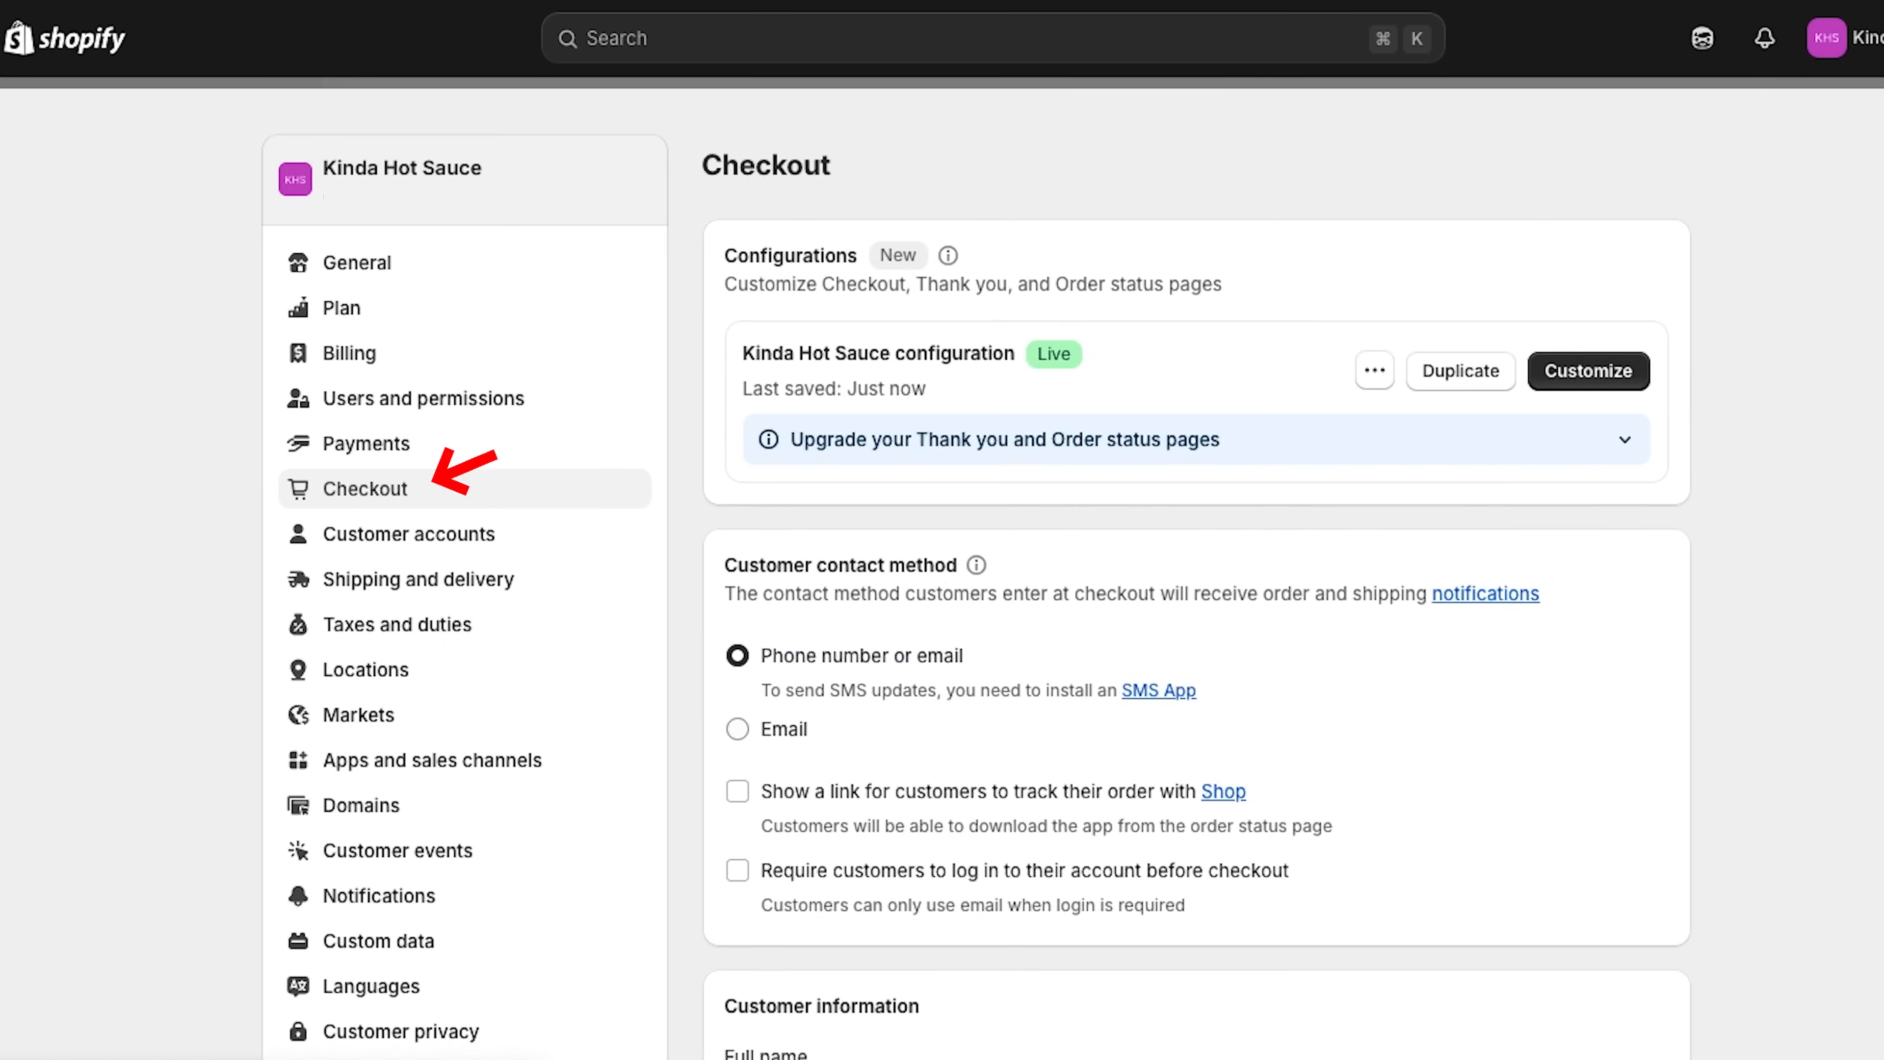
left_click(1634, 390)
scroll(332, 282, "down", 1)
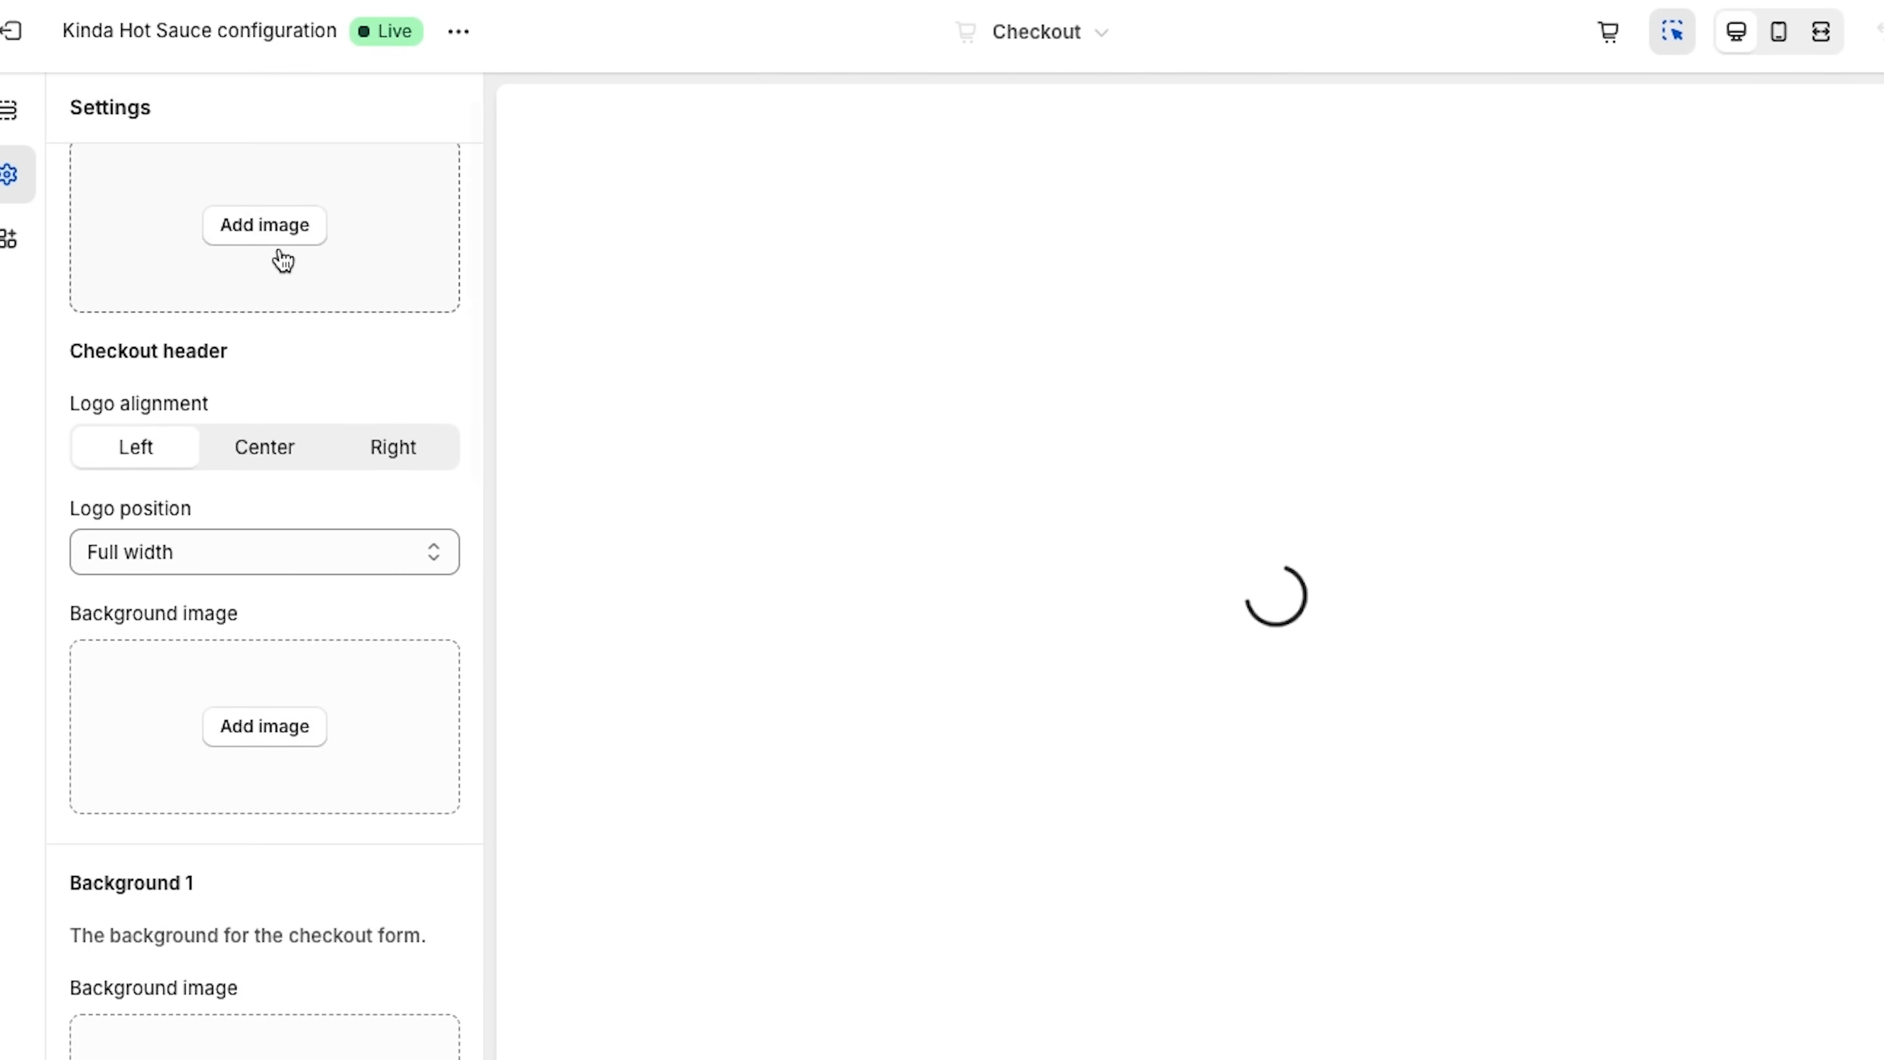
left_click(279, 224)
left_click(1666, 988)
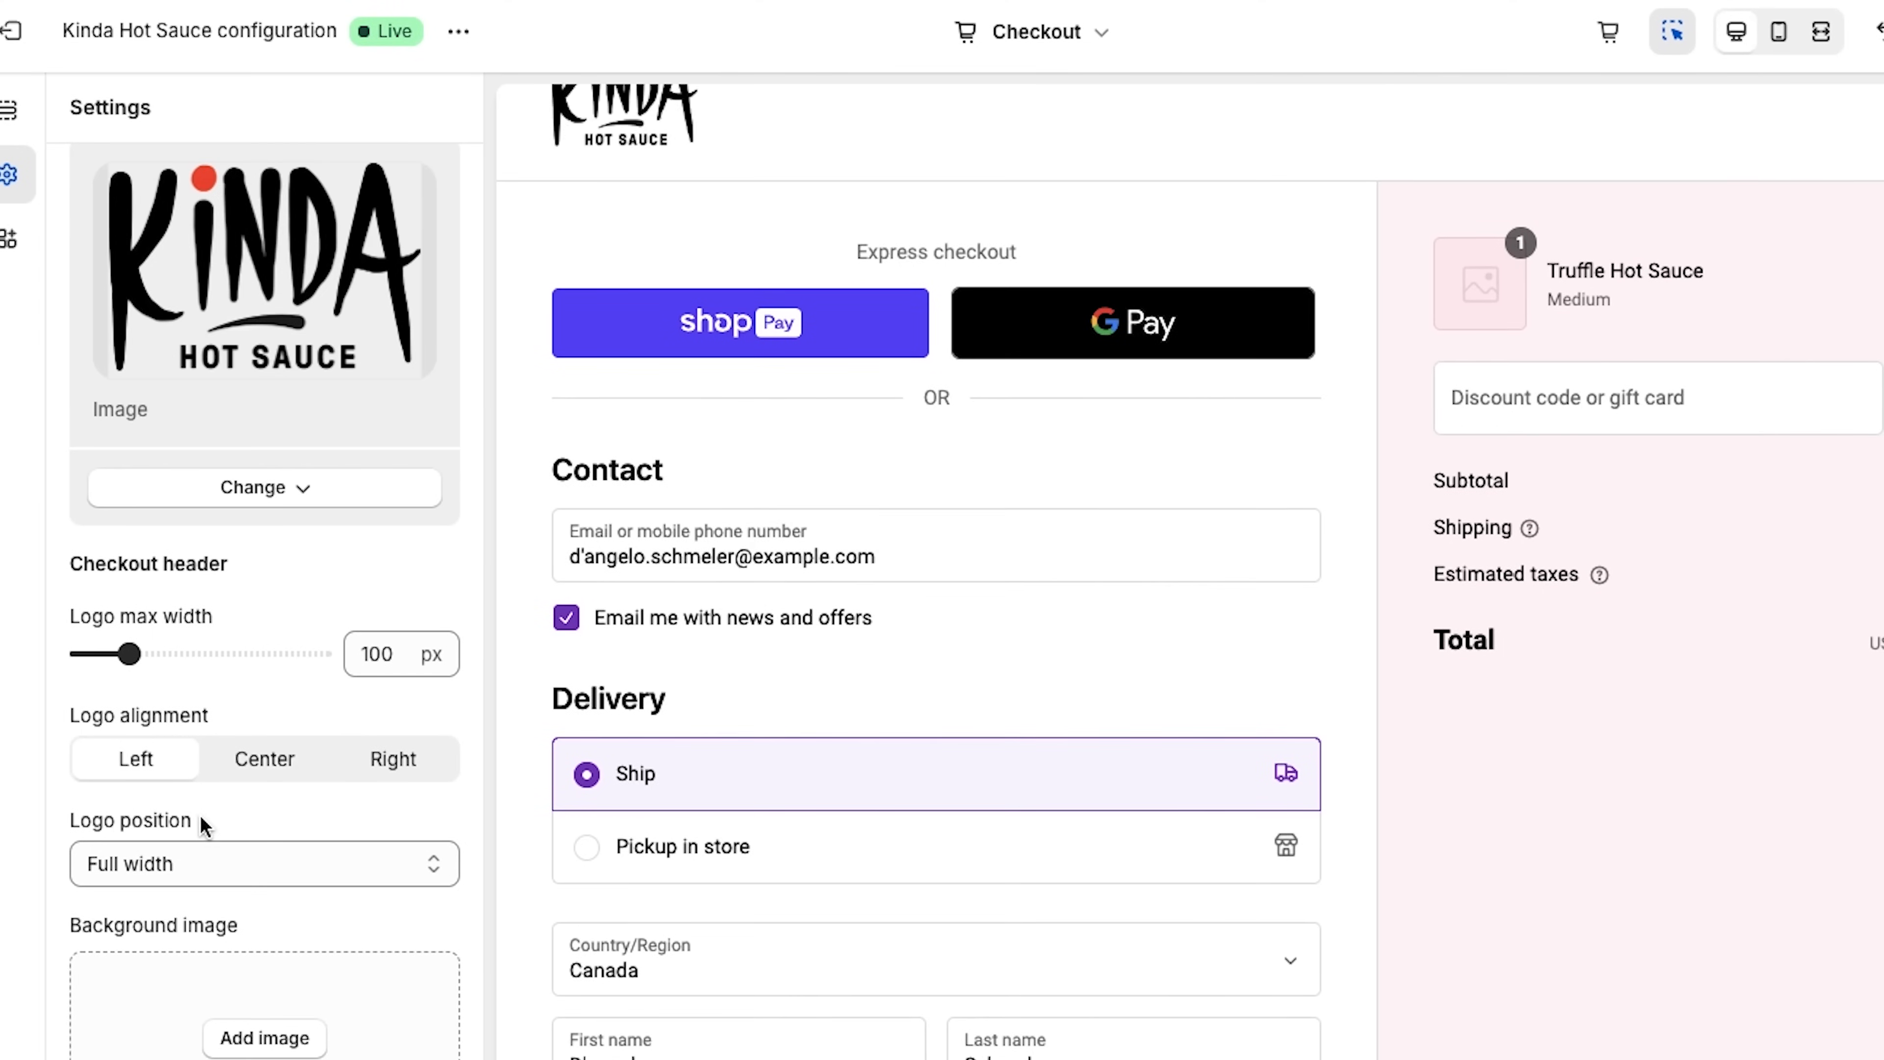
scroll(216, 898, "down", 4)
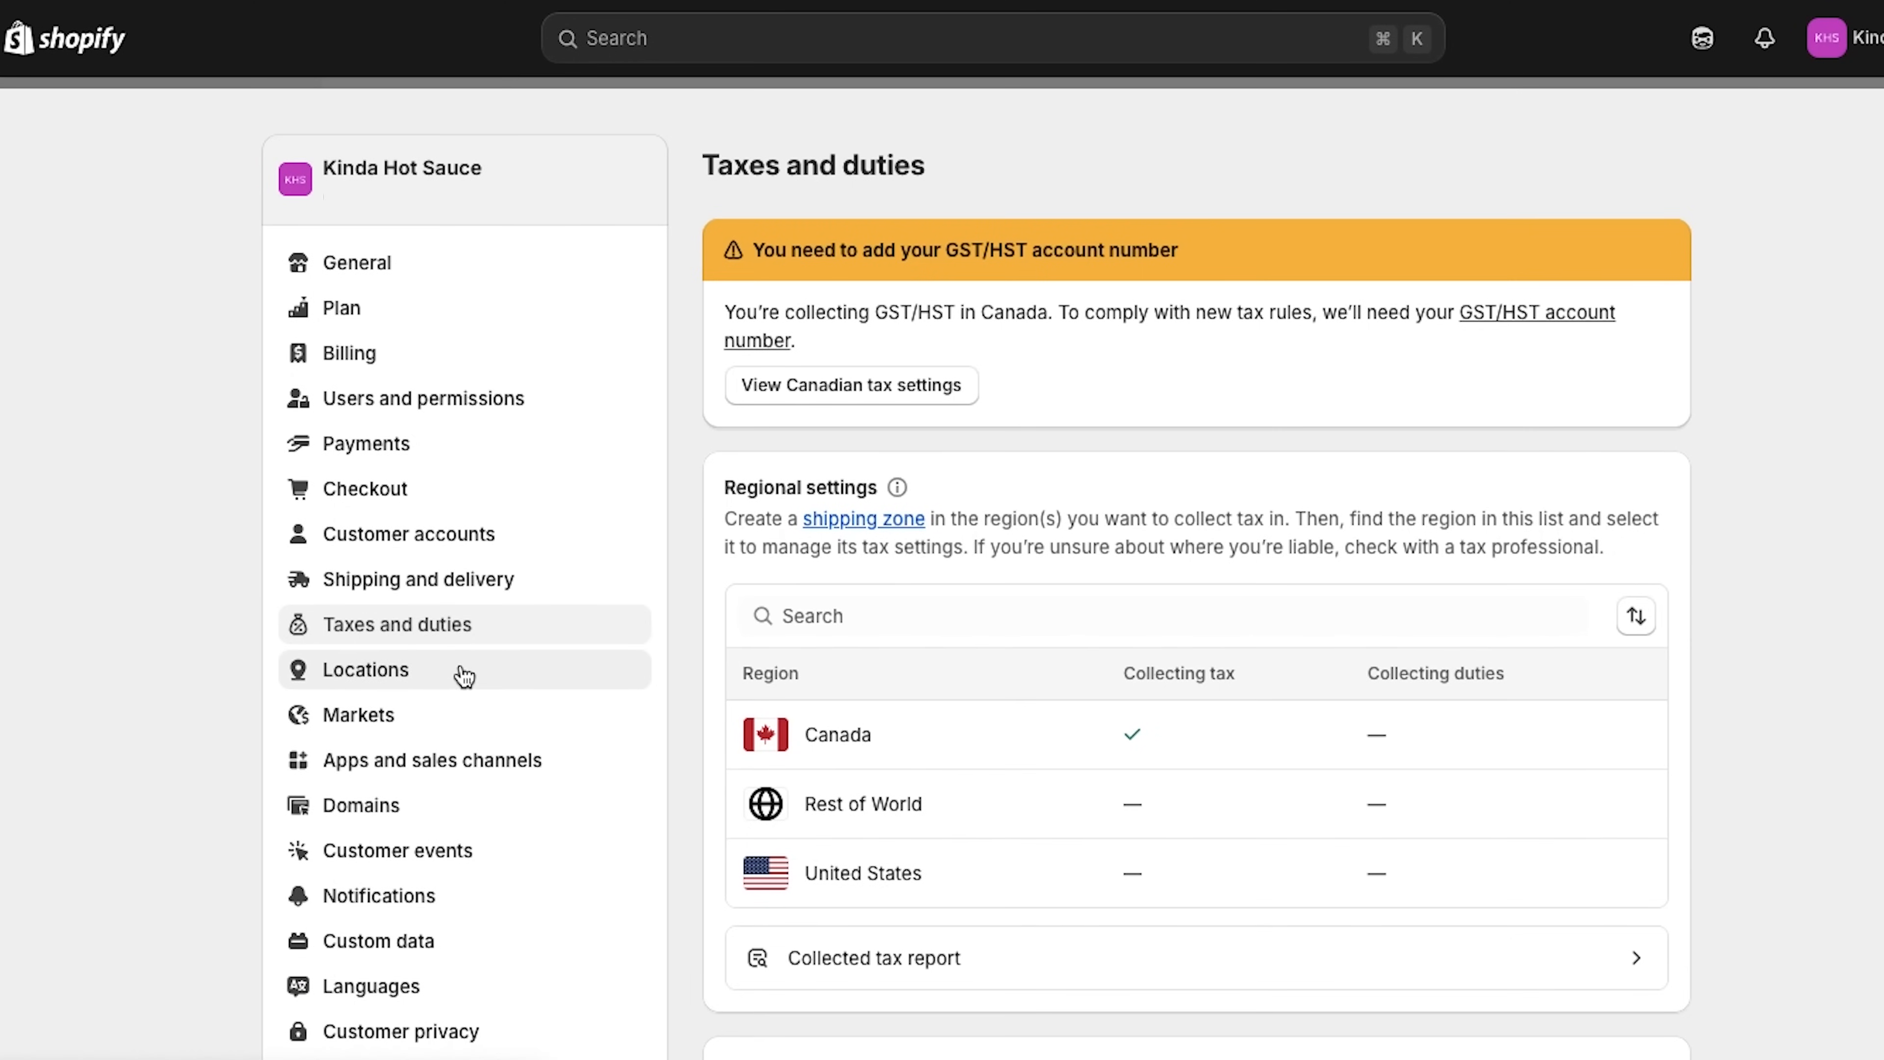
View the store's Locations settings and open the General shipping profile under Shipping and delivery
left_click(463, 673)
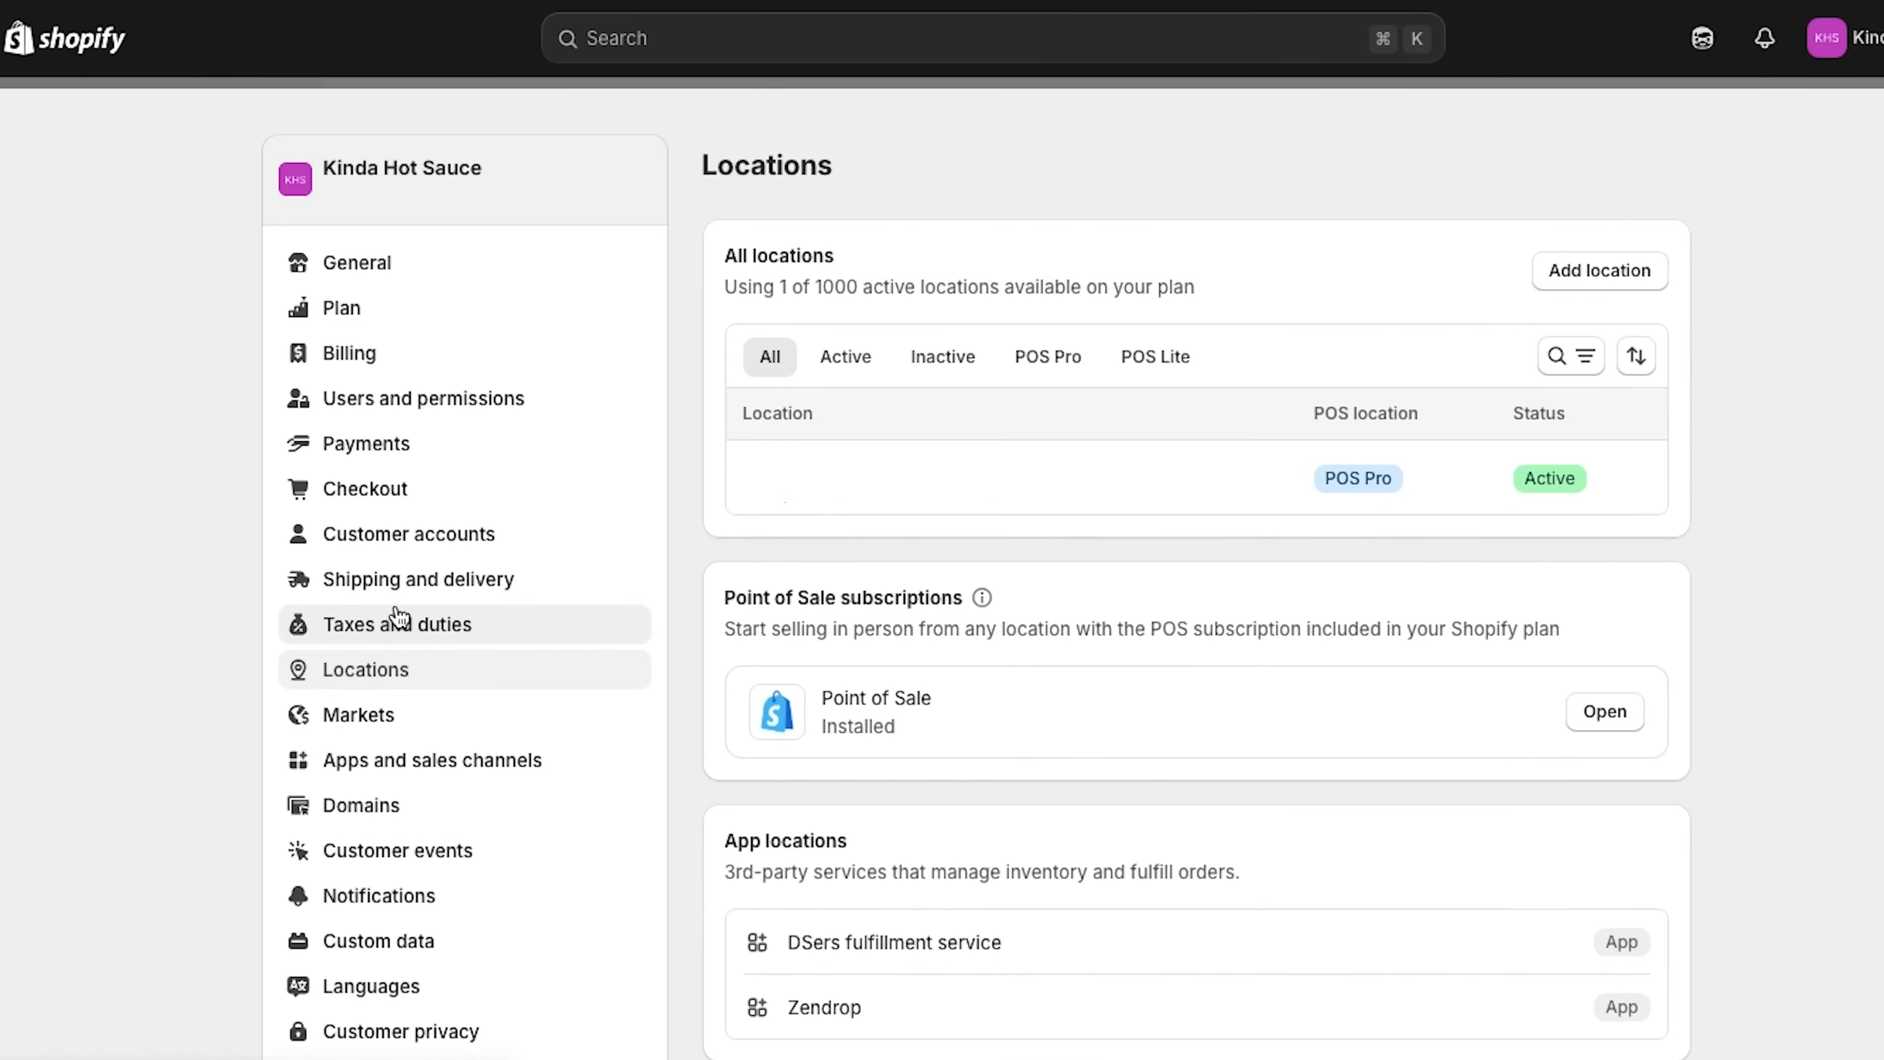
left_click(399, 587)
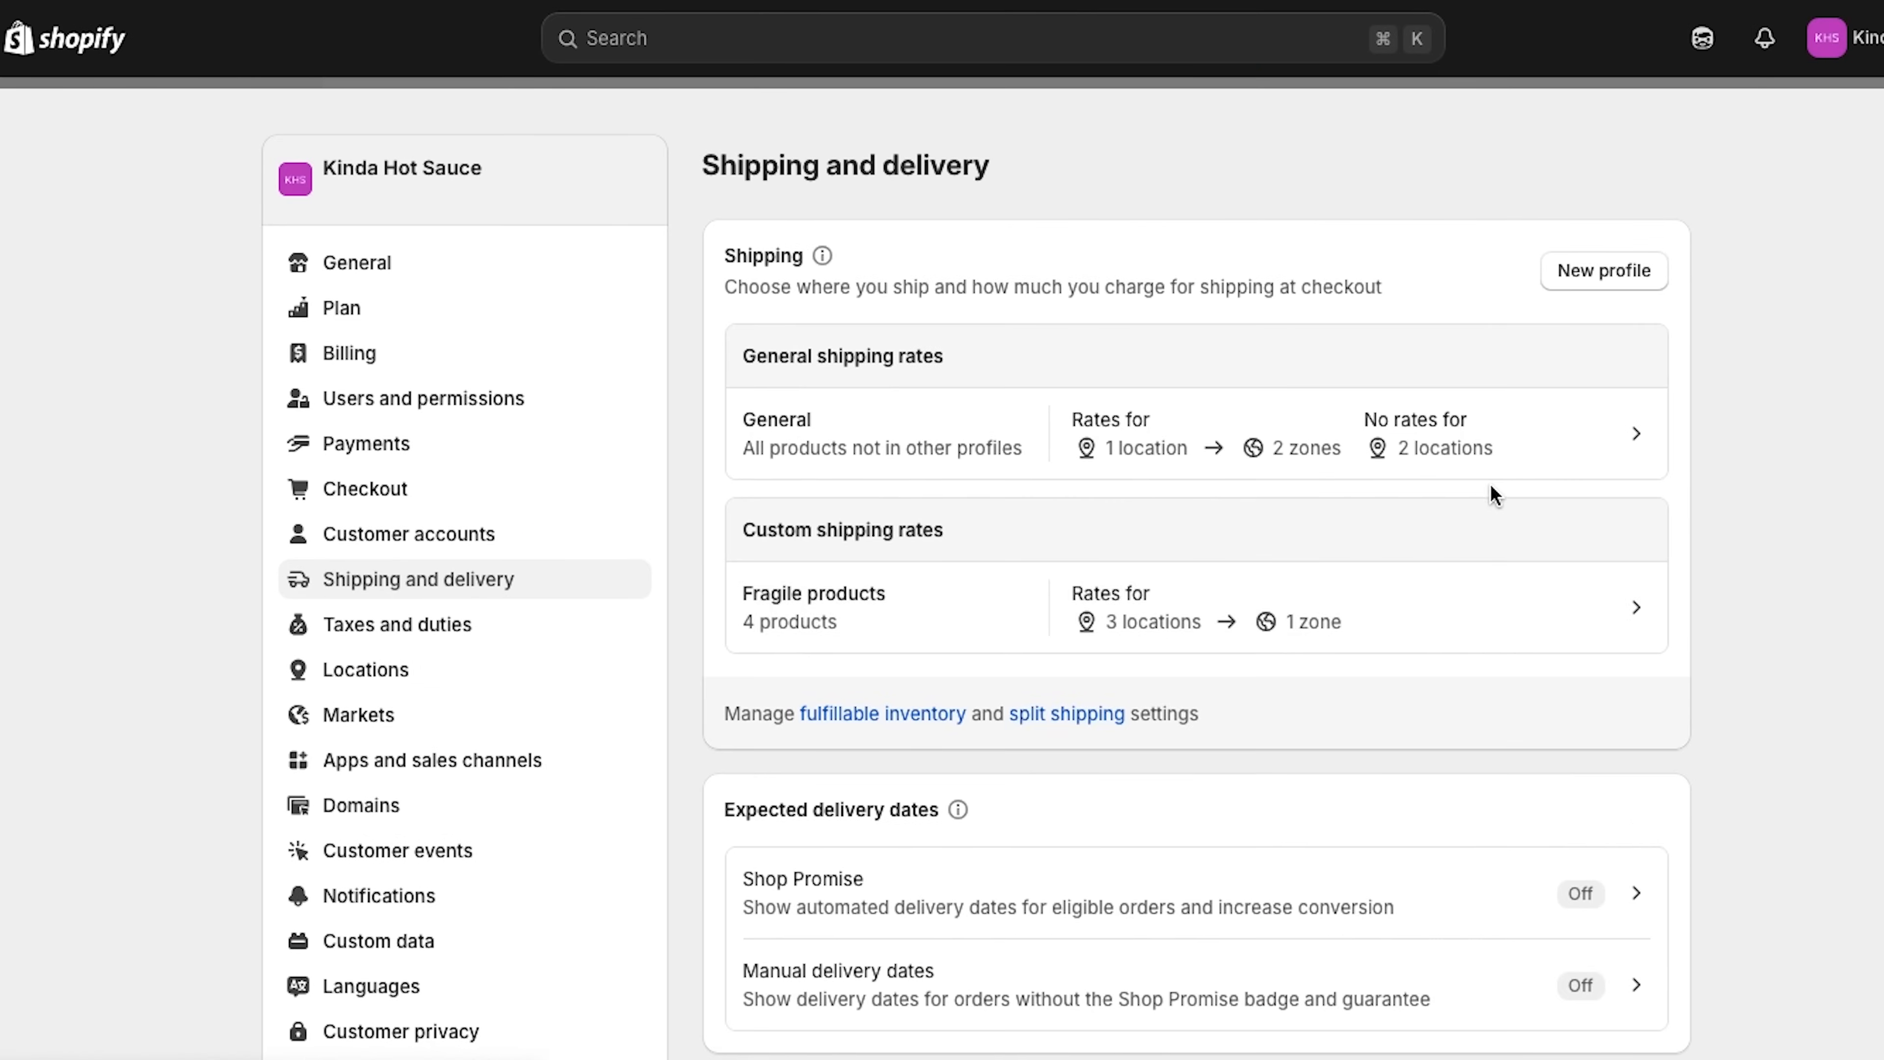
left_click(1599, 435)
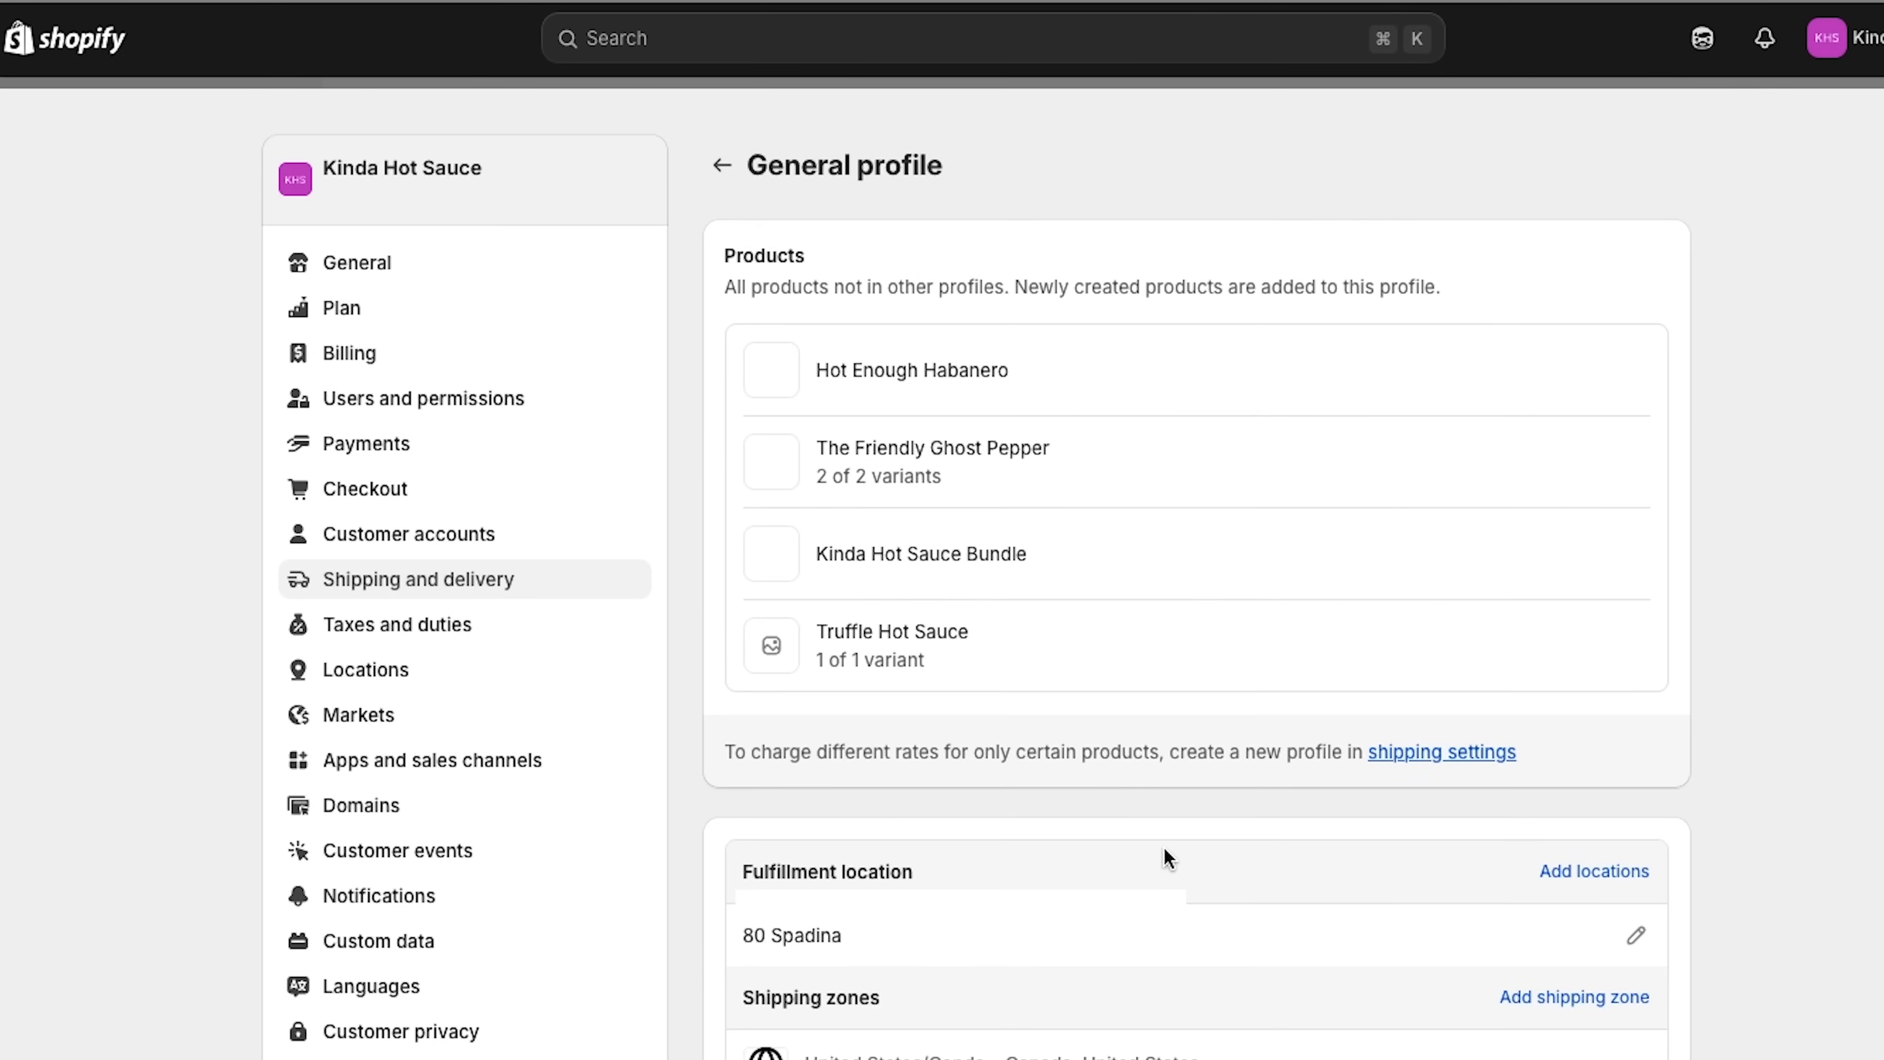
Look over the country choices for a new shipping zone in the General profile and close the form without creating one
scroll(1164, 850, "down", 4)
scroll(1167, 855, "down", 3)
left_click(1617, 564)
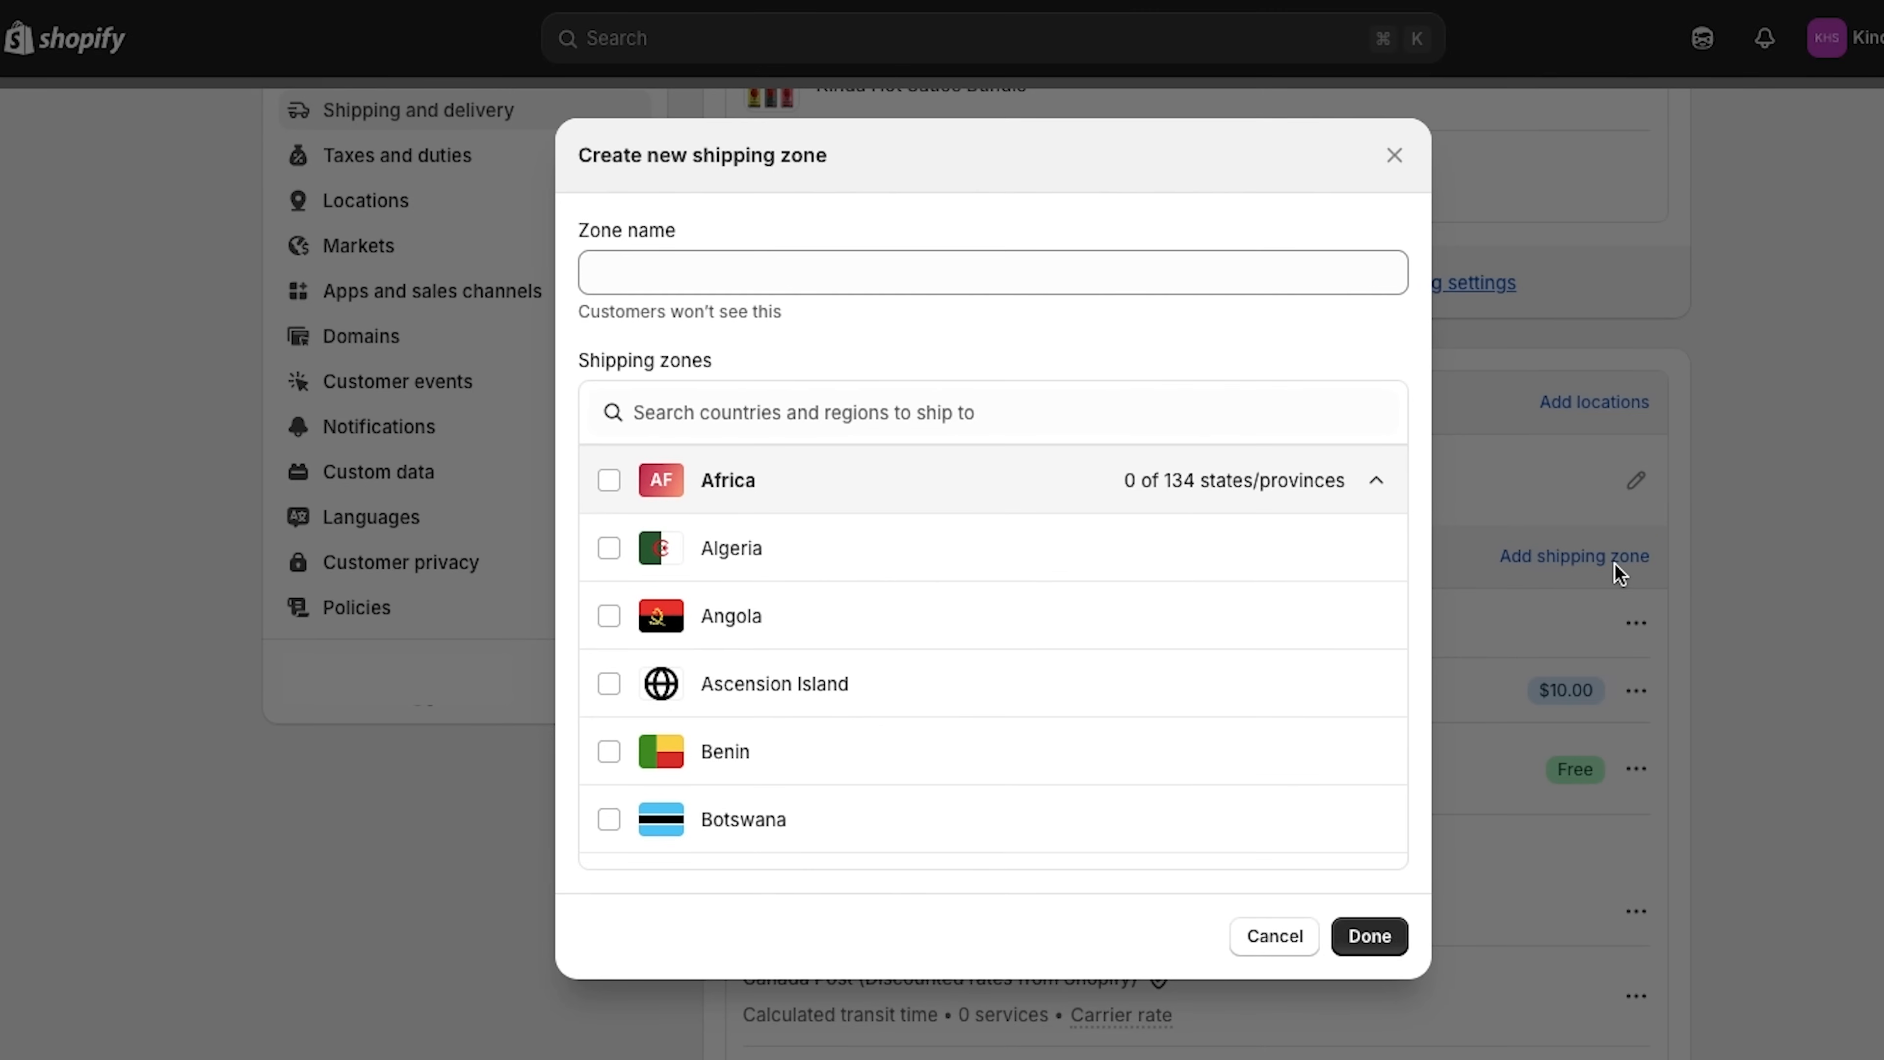
scroll(1146, 731, "down", 2)
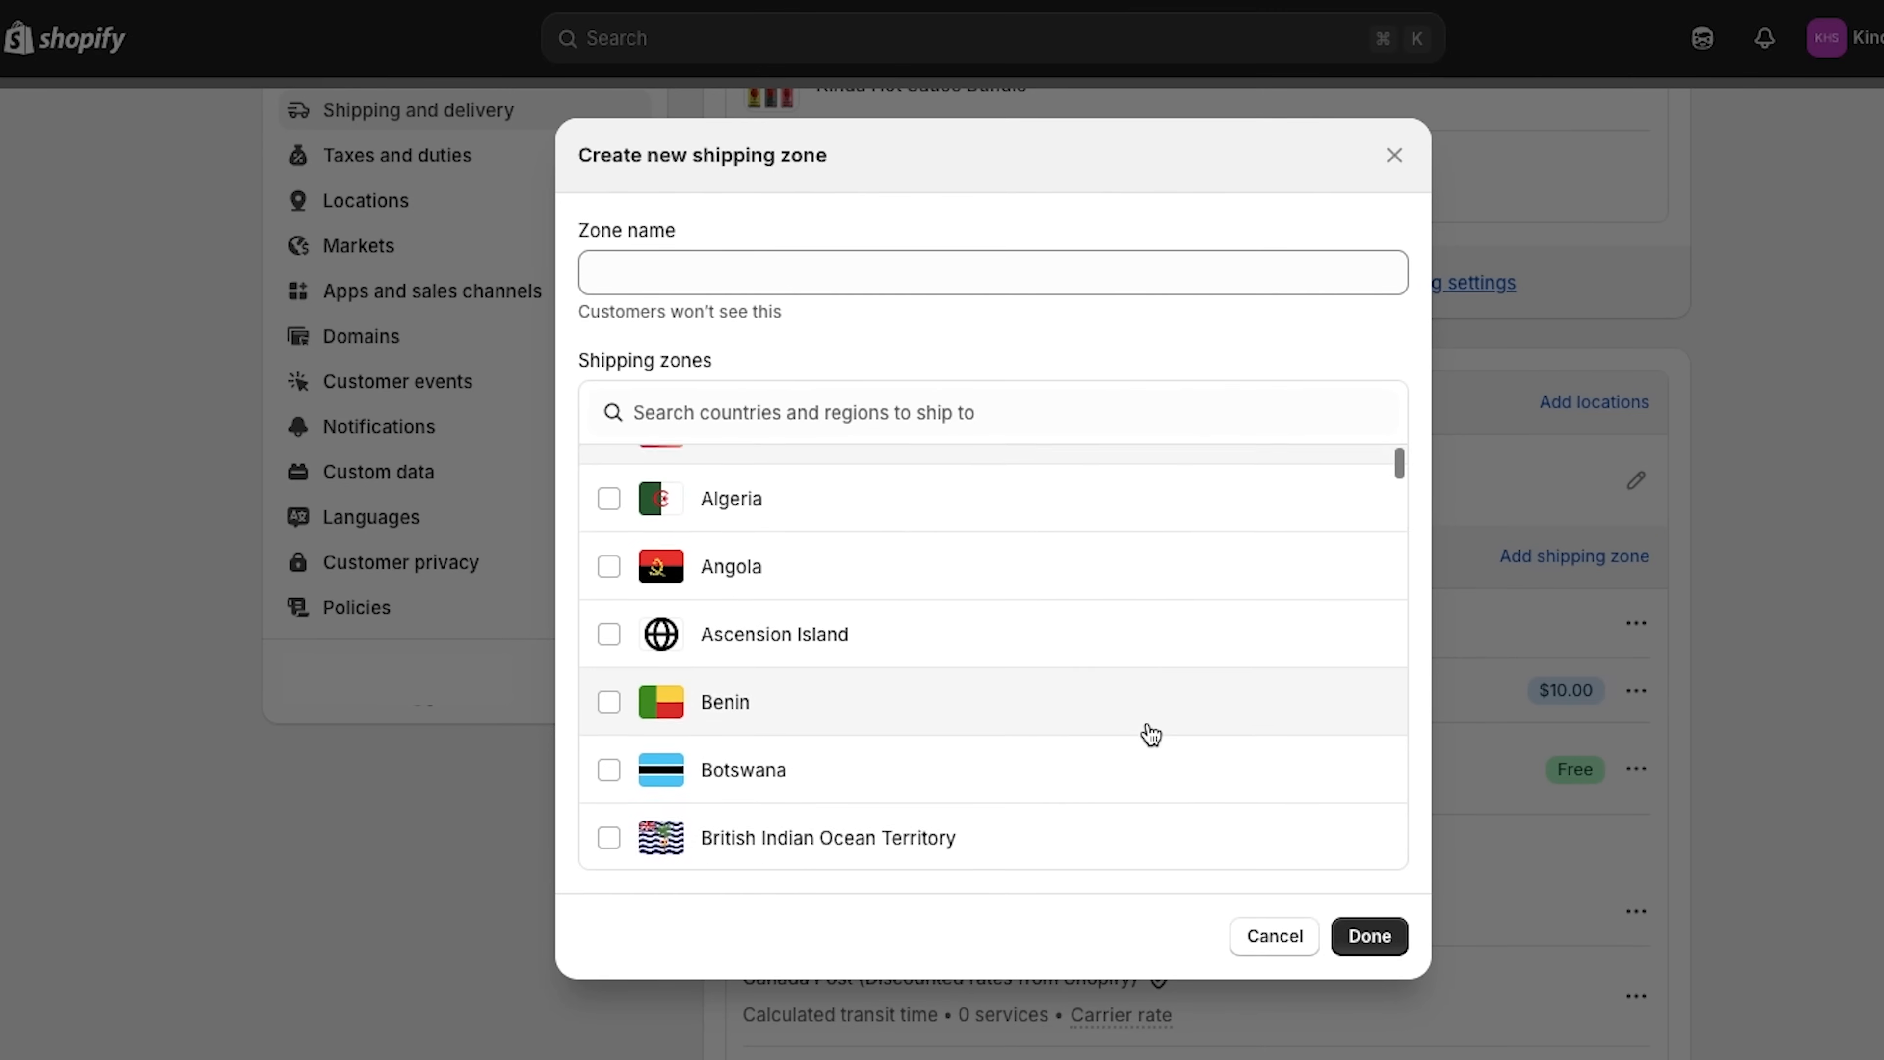
left_click(1274, 937)
Review the packages, Shopify Shipping carriers and carrier accounts in the shipping settings, and open the shipping rate calculator
scroll(1599, 538, "down", 10)
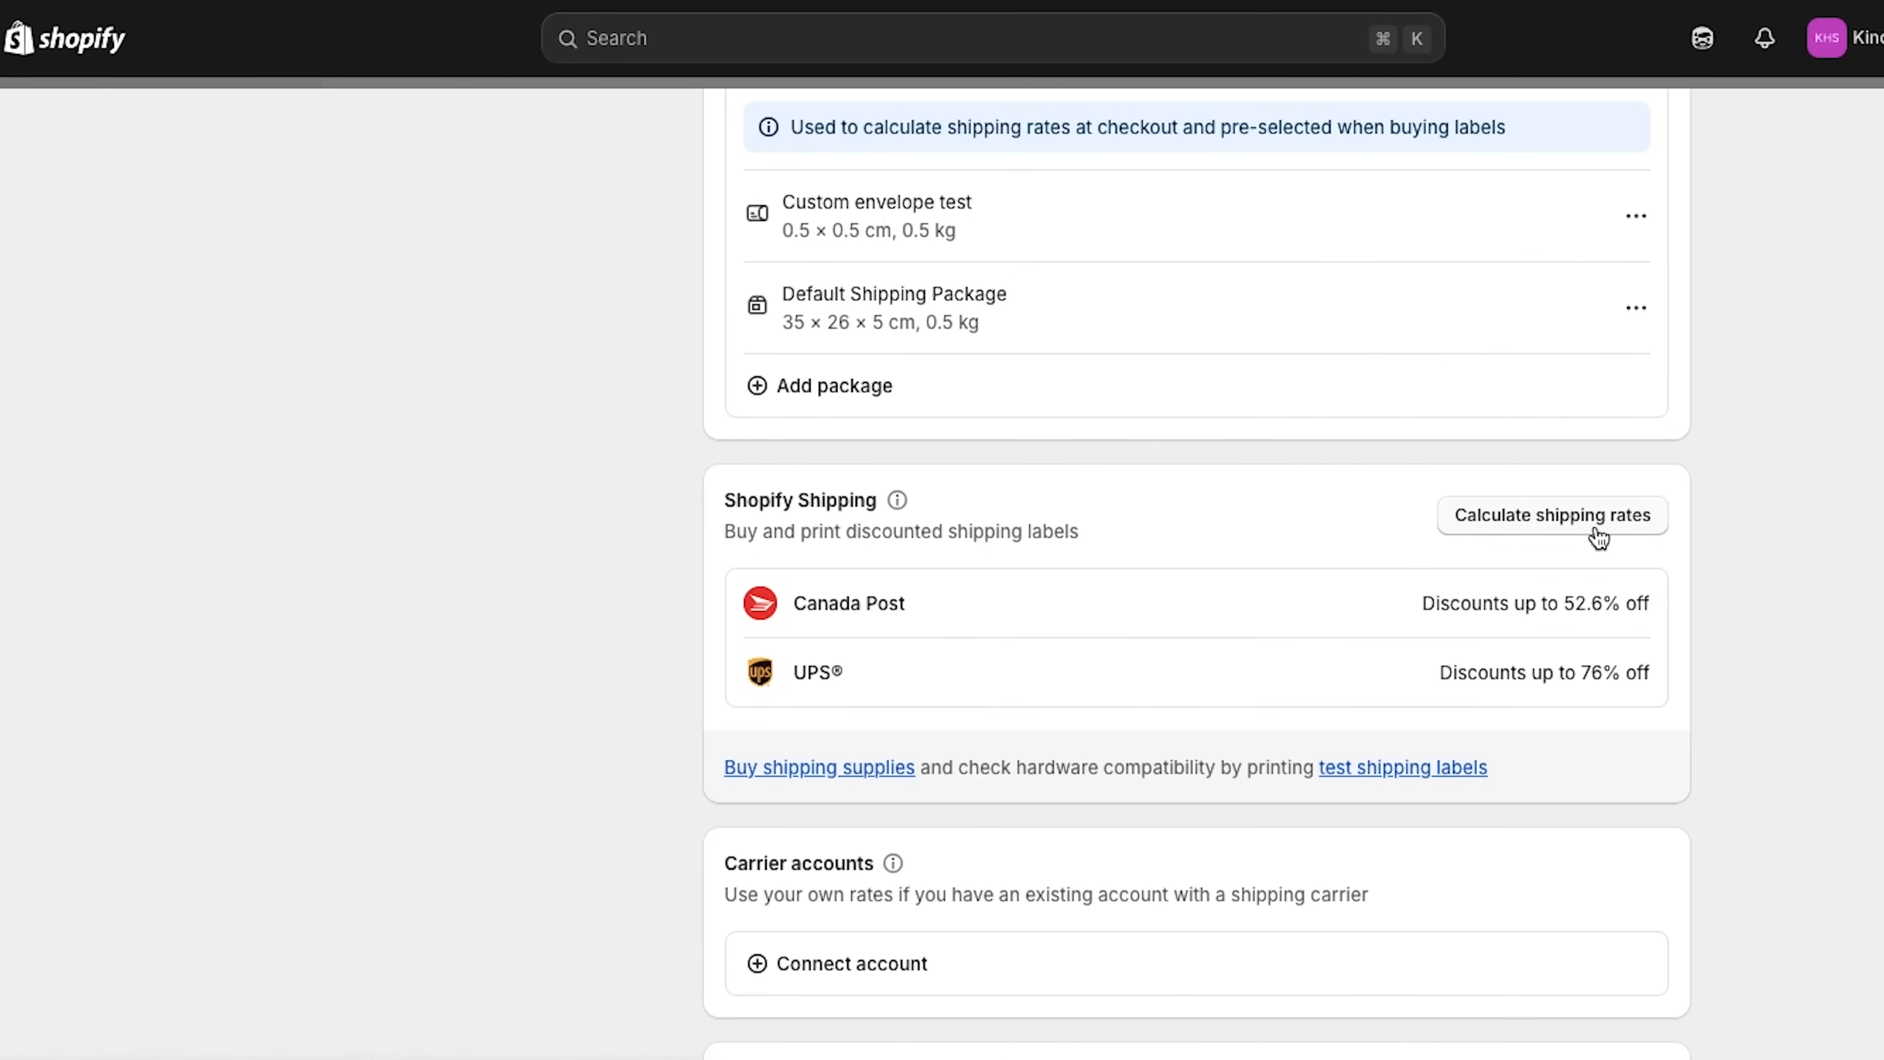
scroll(1356, 769, "up", 6)
scroll(1463, 921, "down", 6)
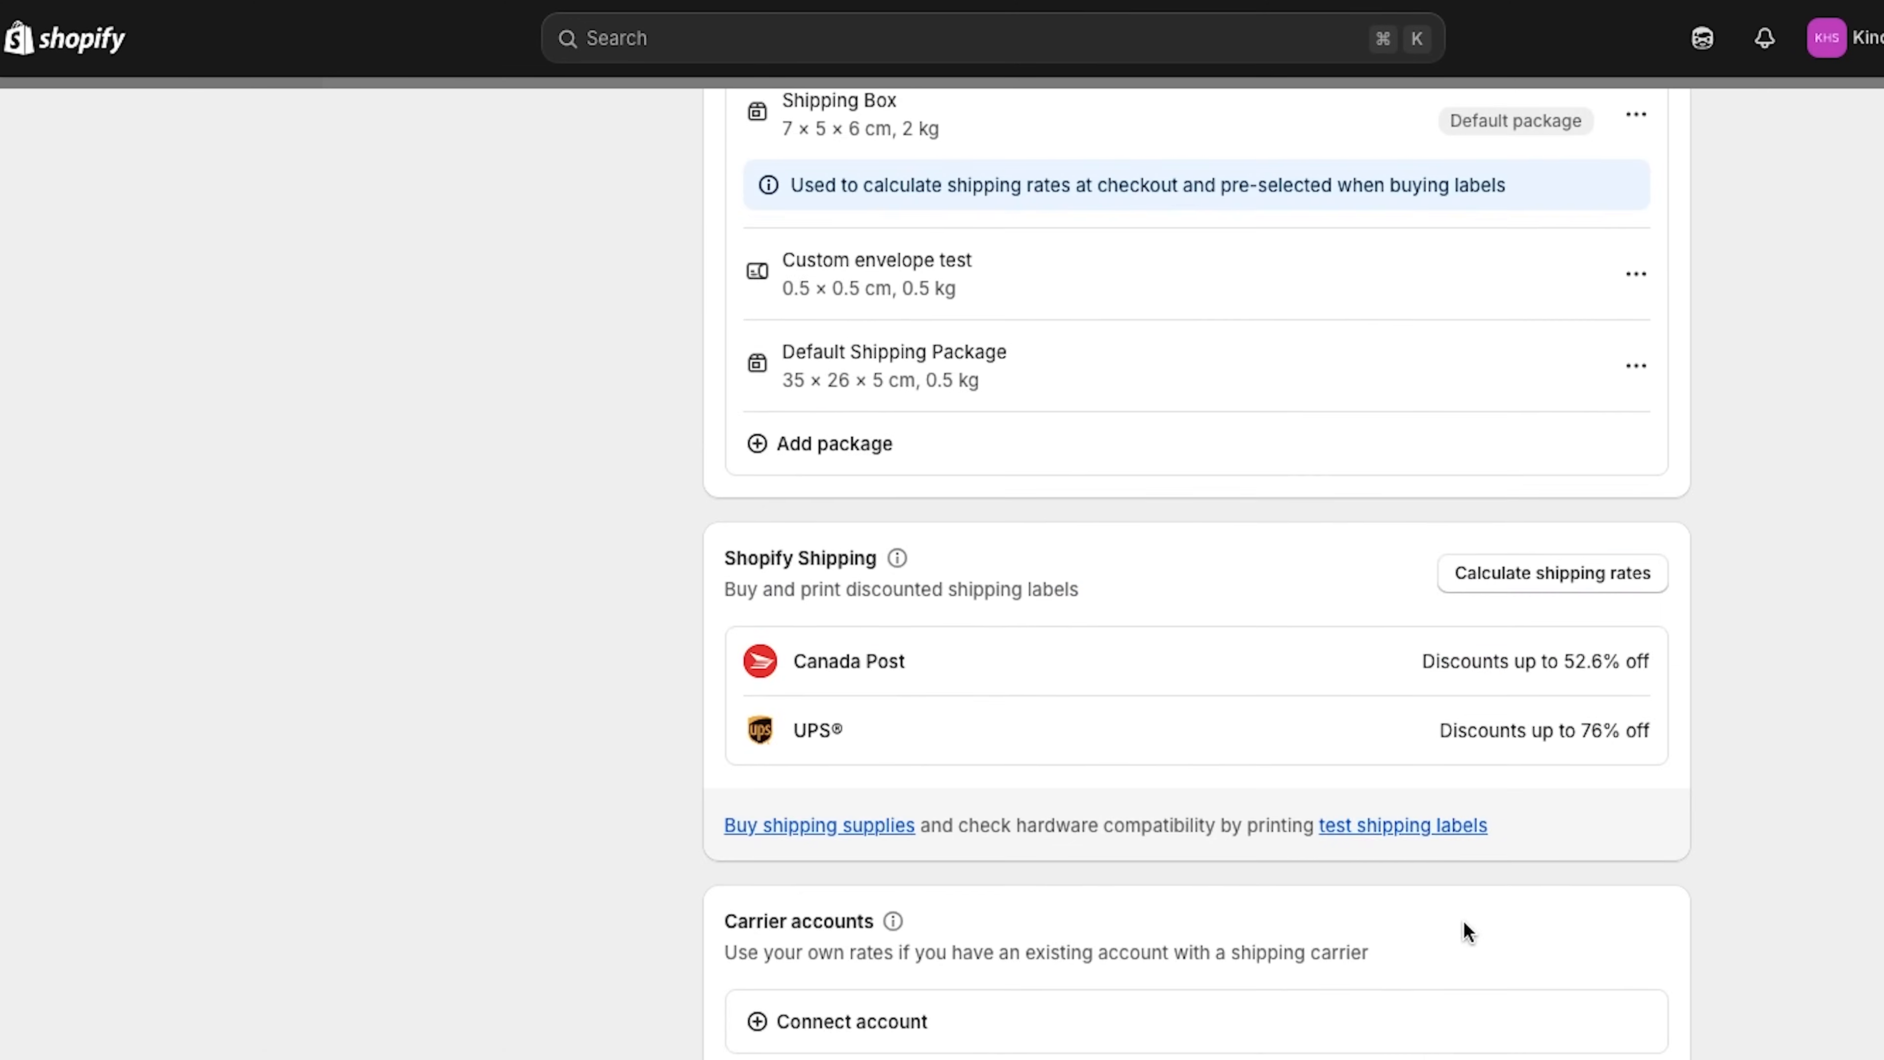
left_click(1594, 526)
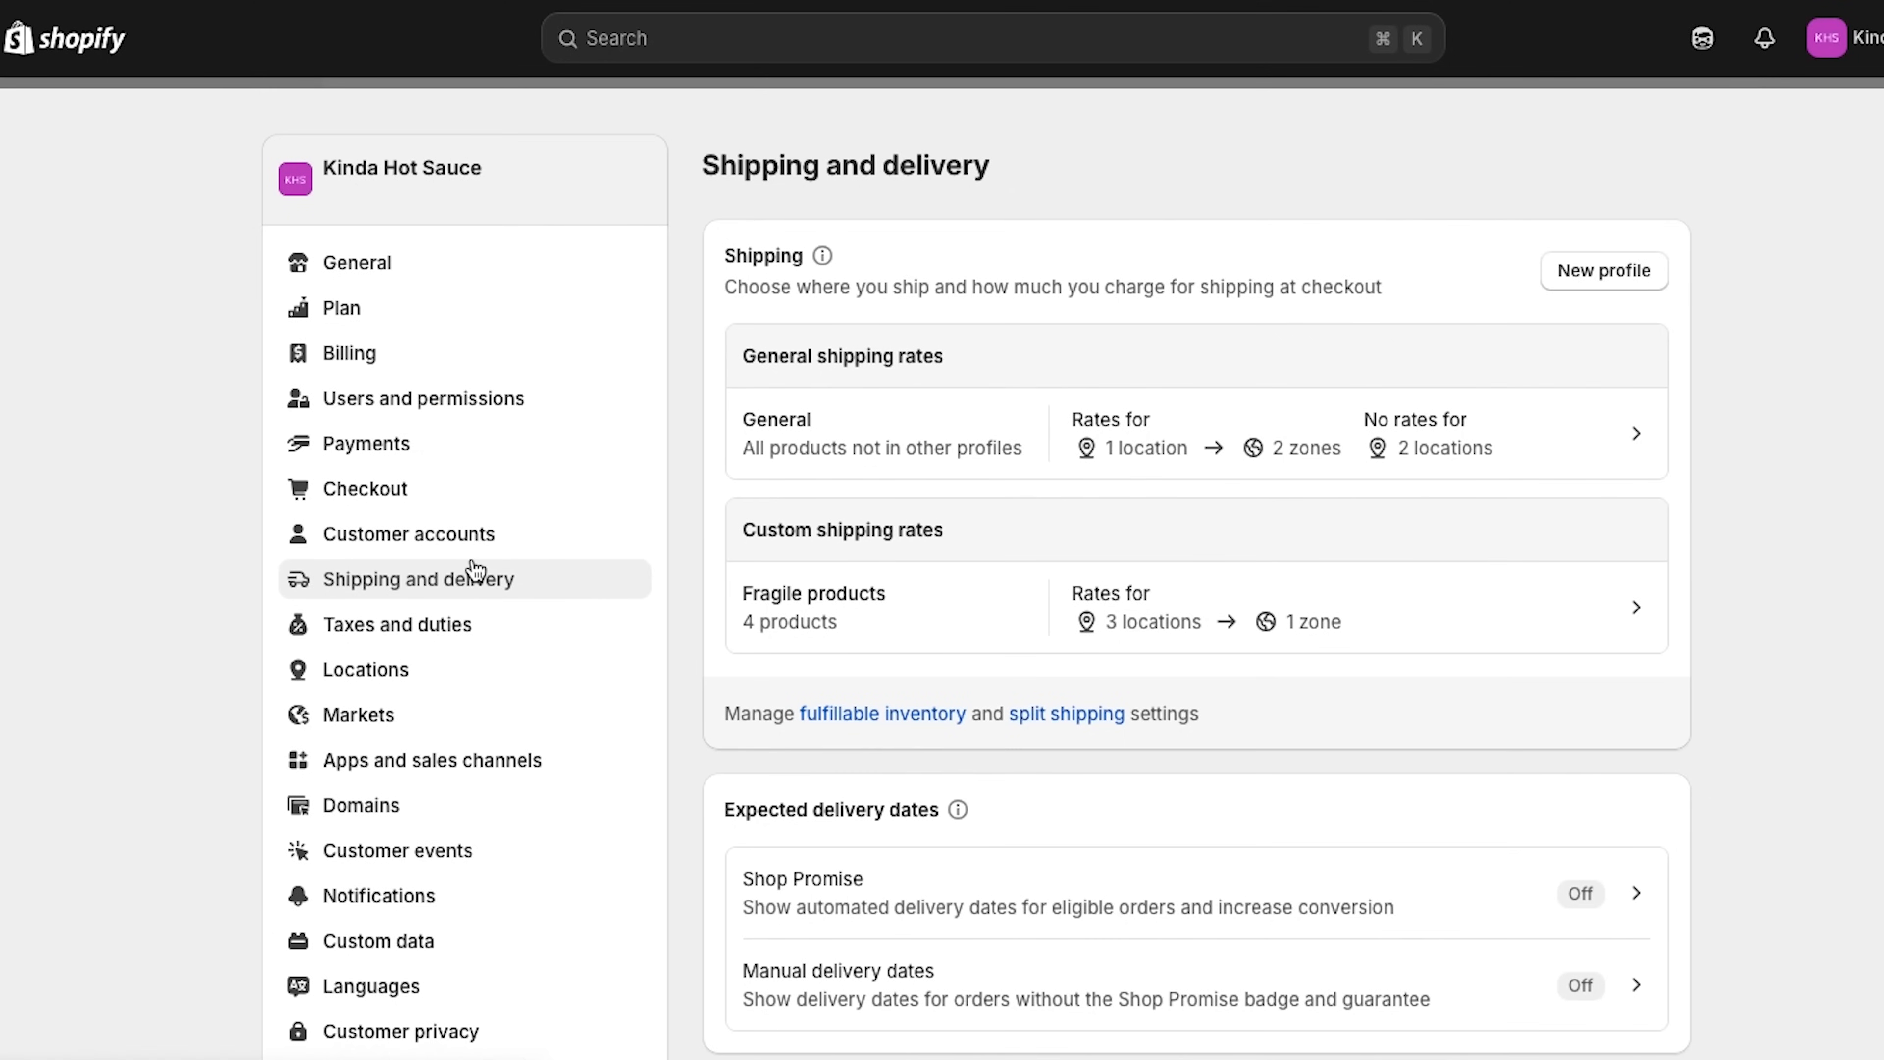
Open the Users and permissions settings
left_click(461, 408)
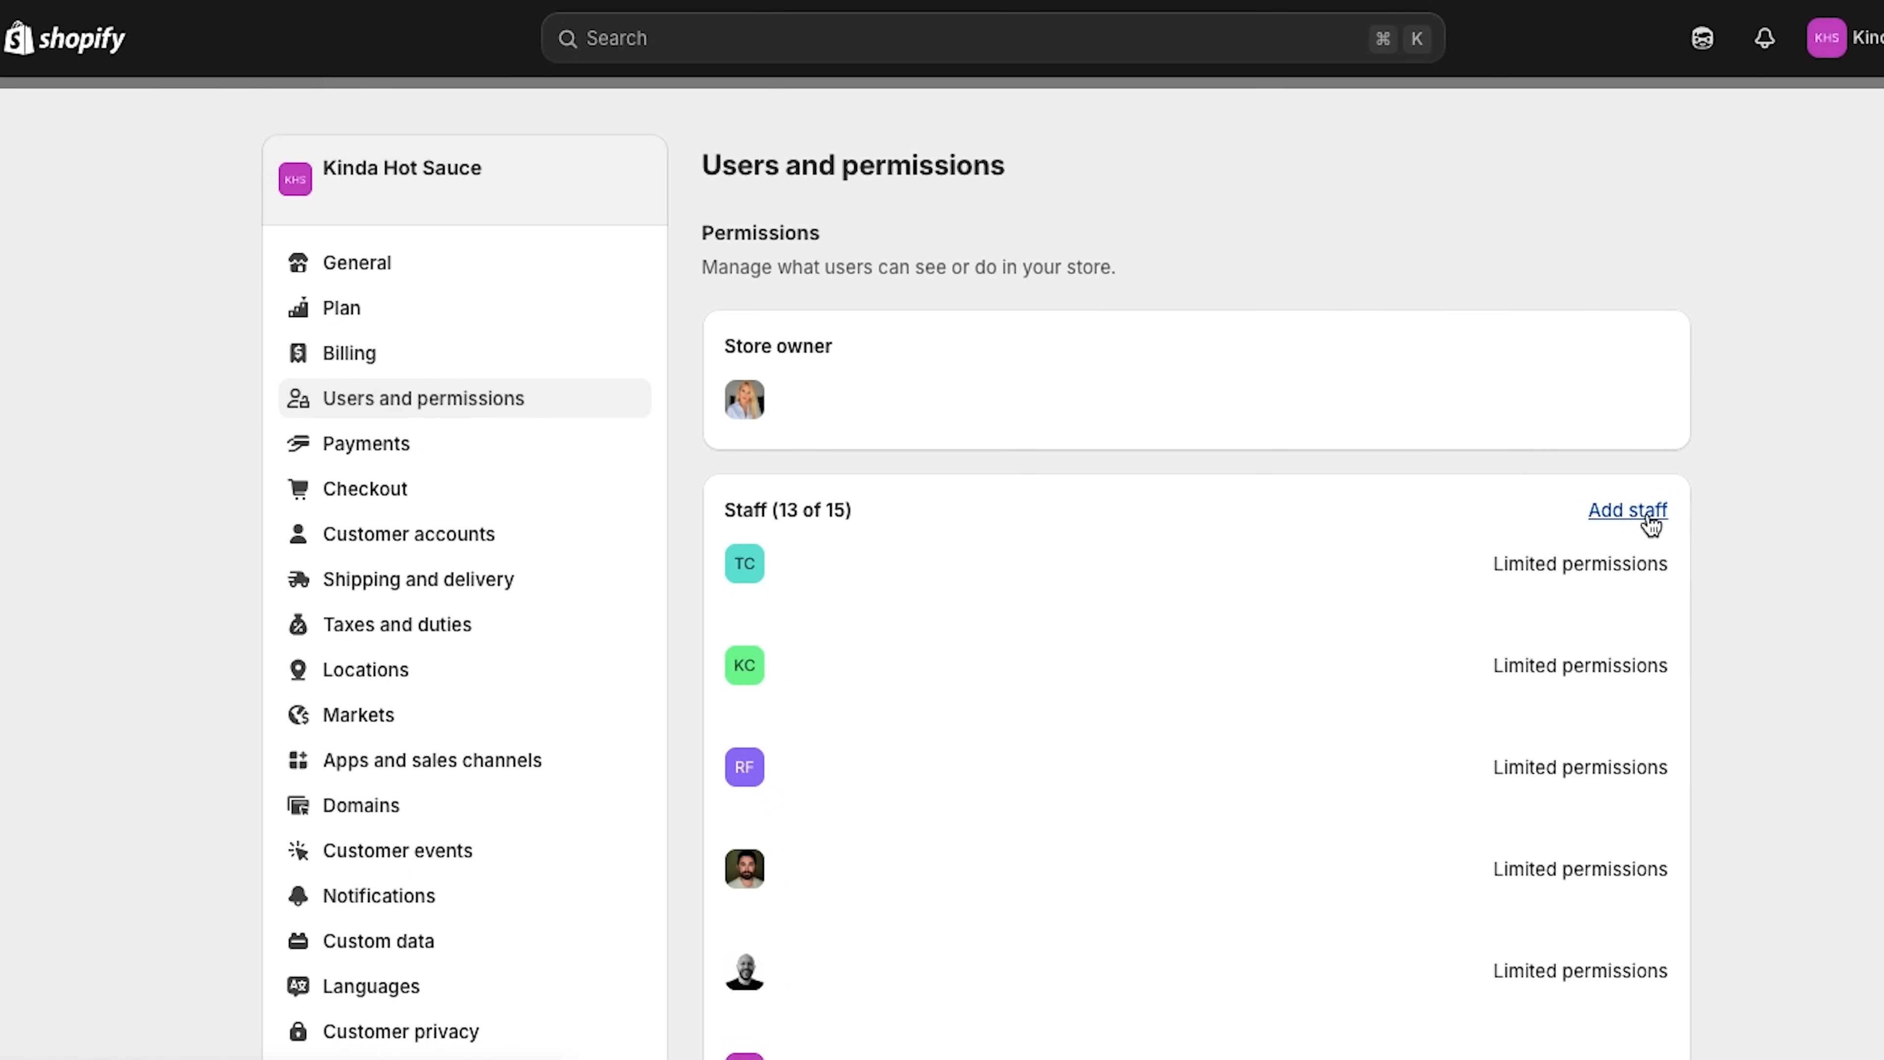
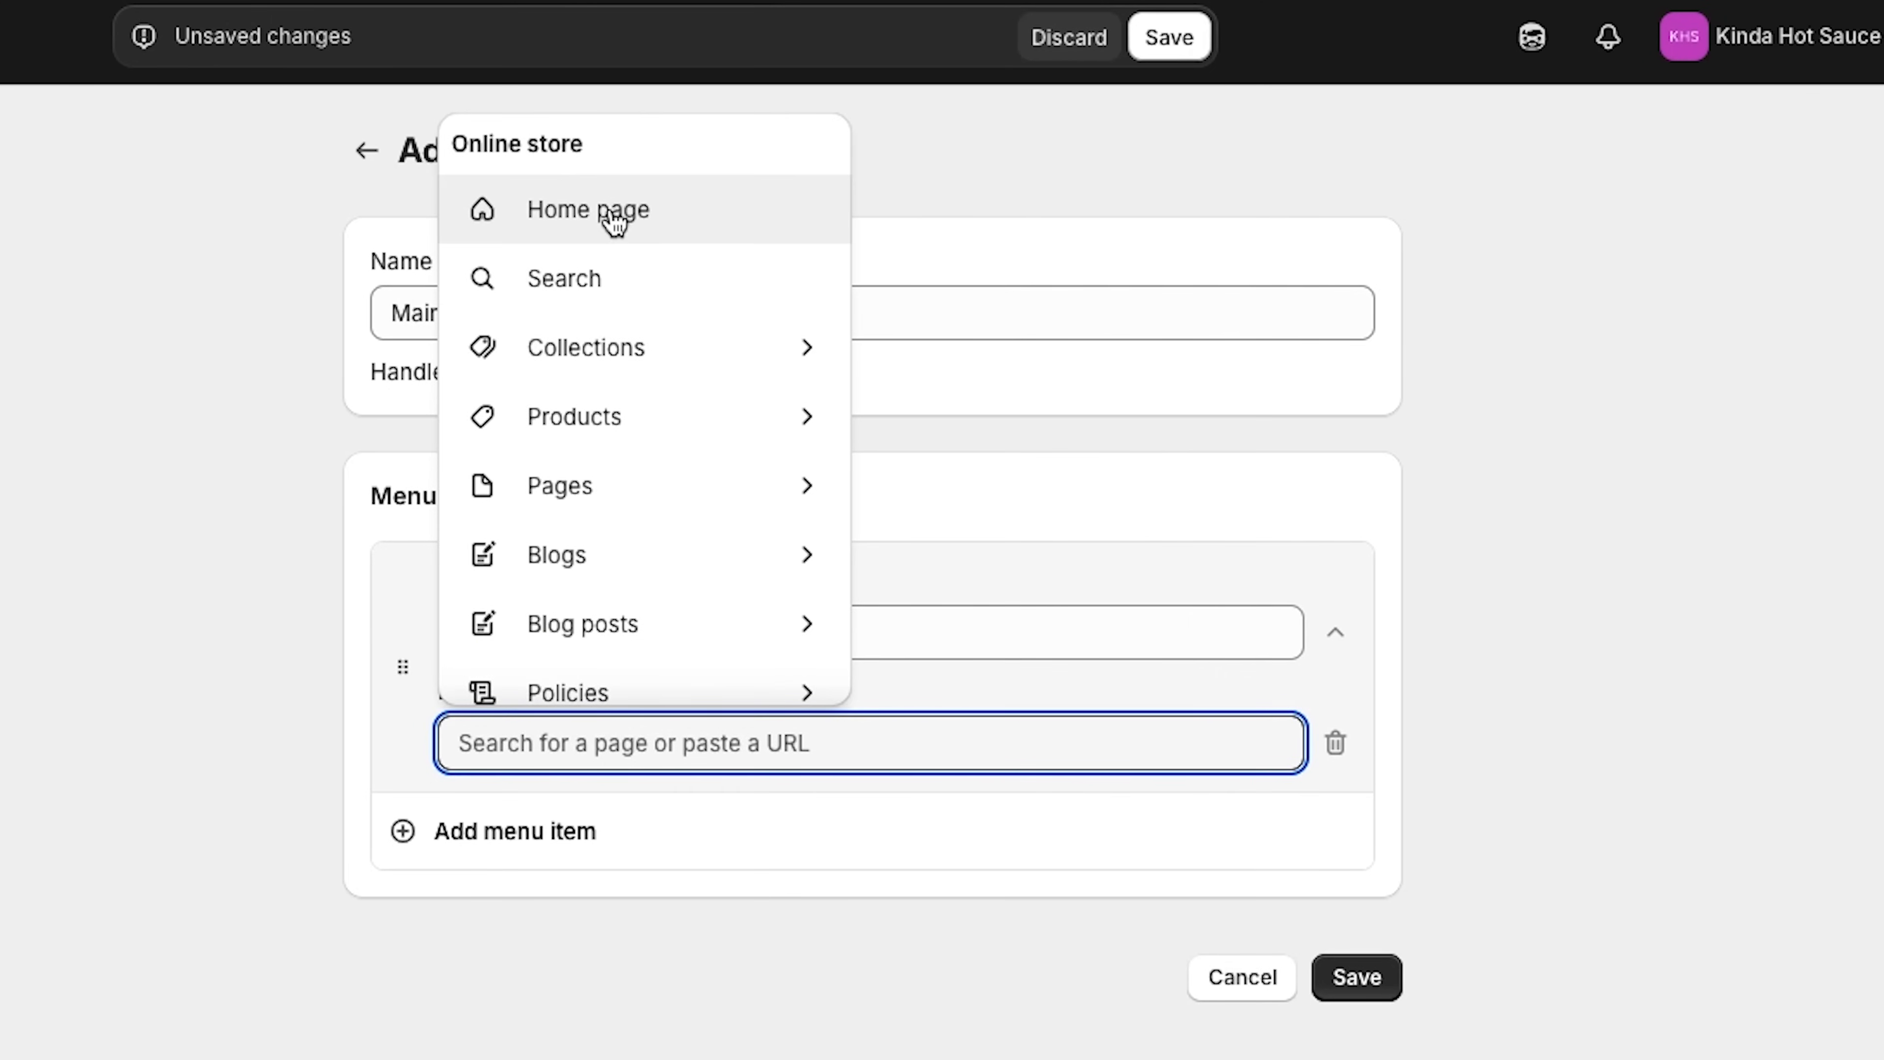
Link the Home Page menu item to the home page and add a Shop item linked to all products
left_click(616, 212)
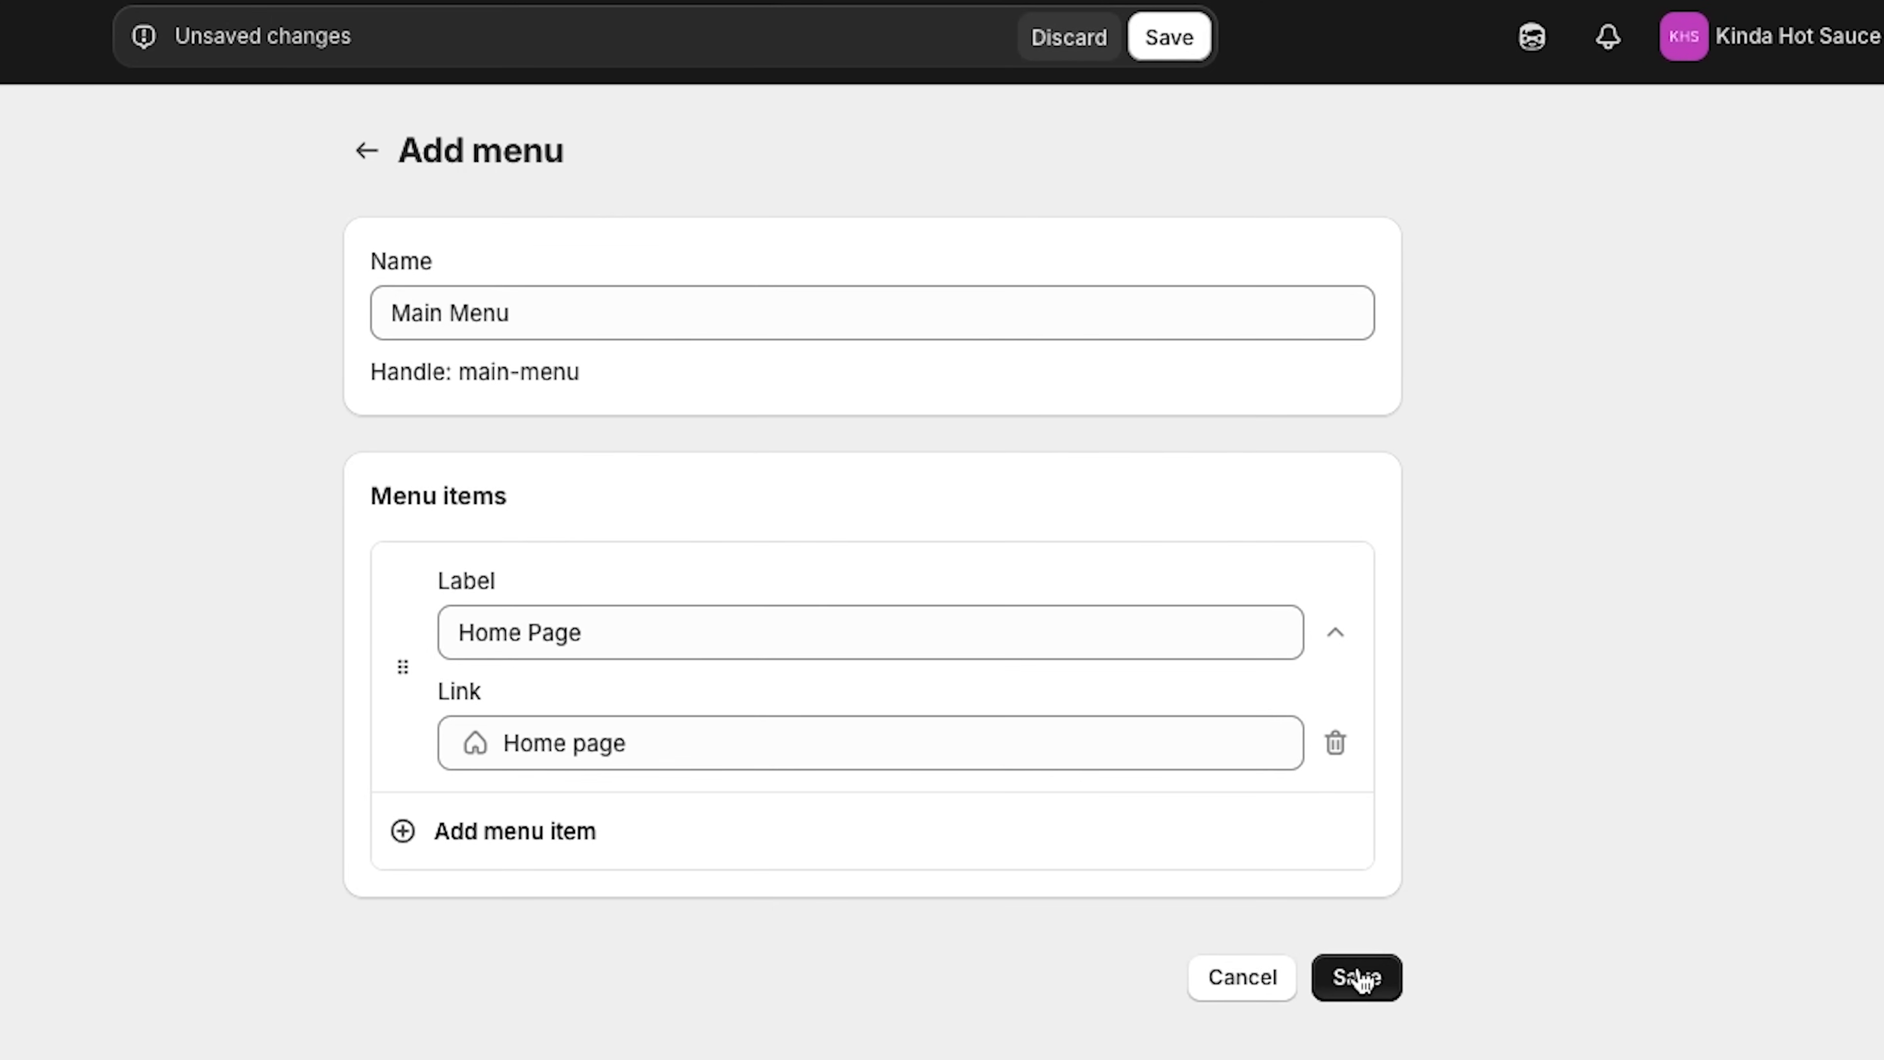
scroll(517, 809, "down", 2)
left_click(517, 786)
left_click(535, 772)
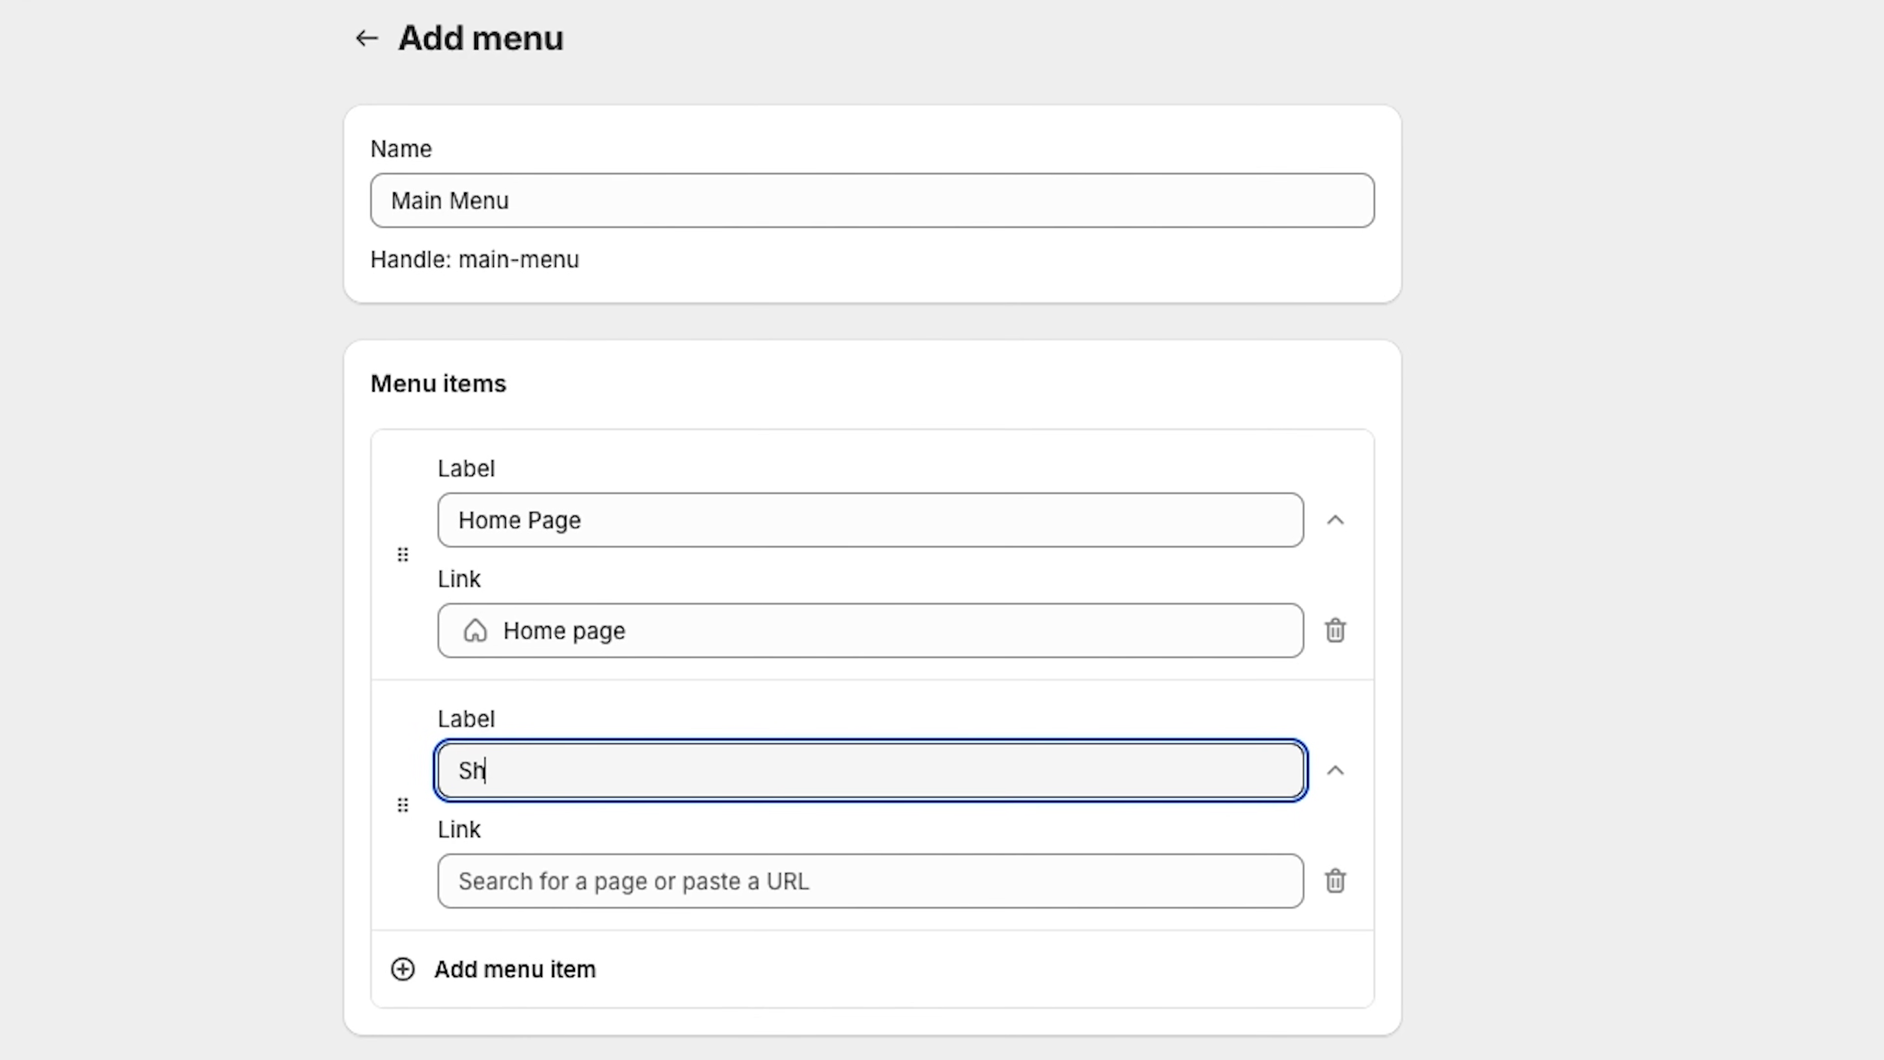
left_click(593, 881)
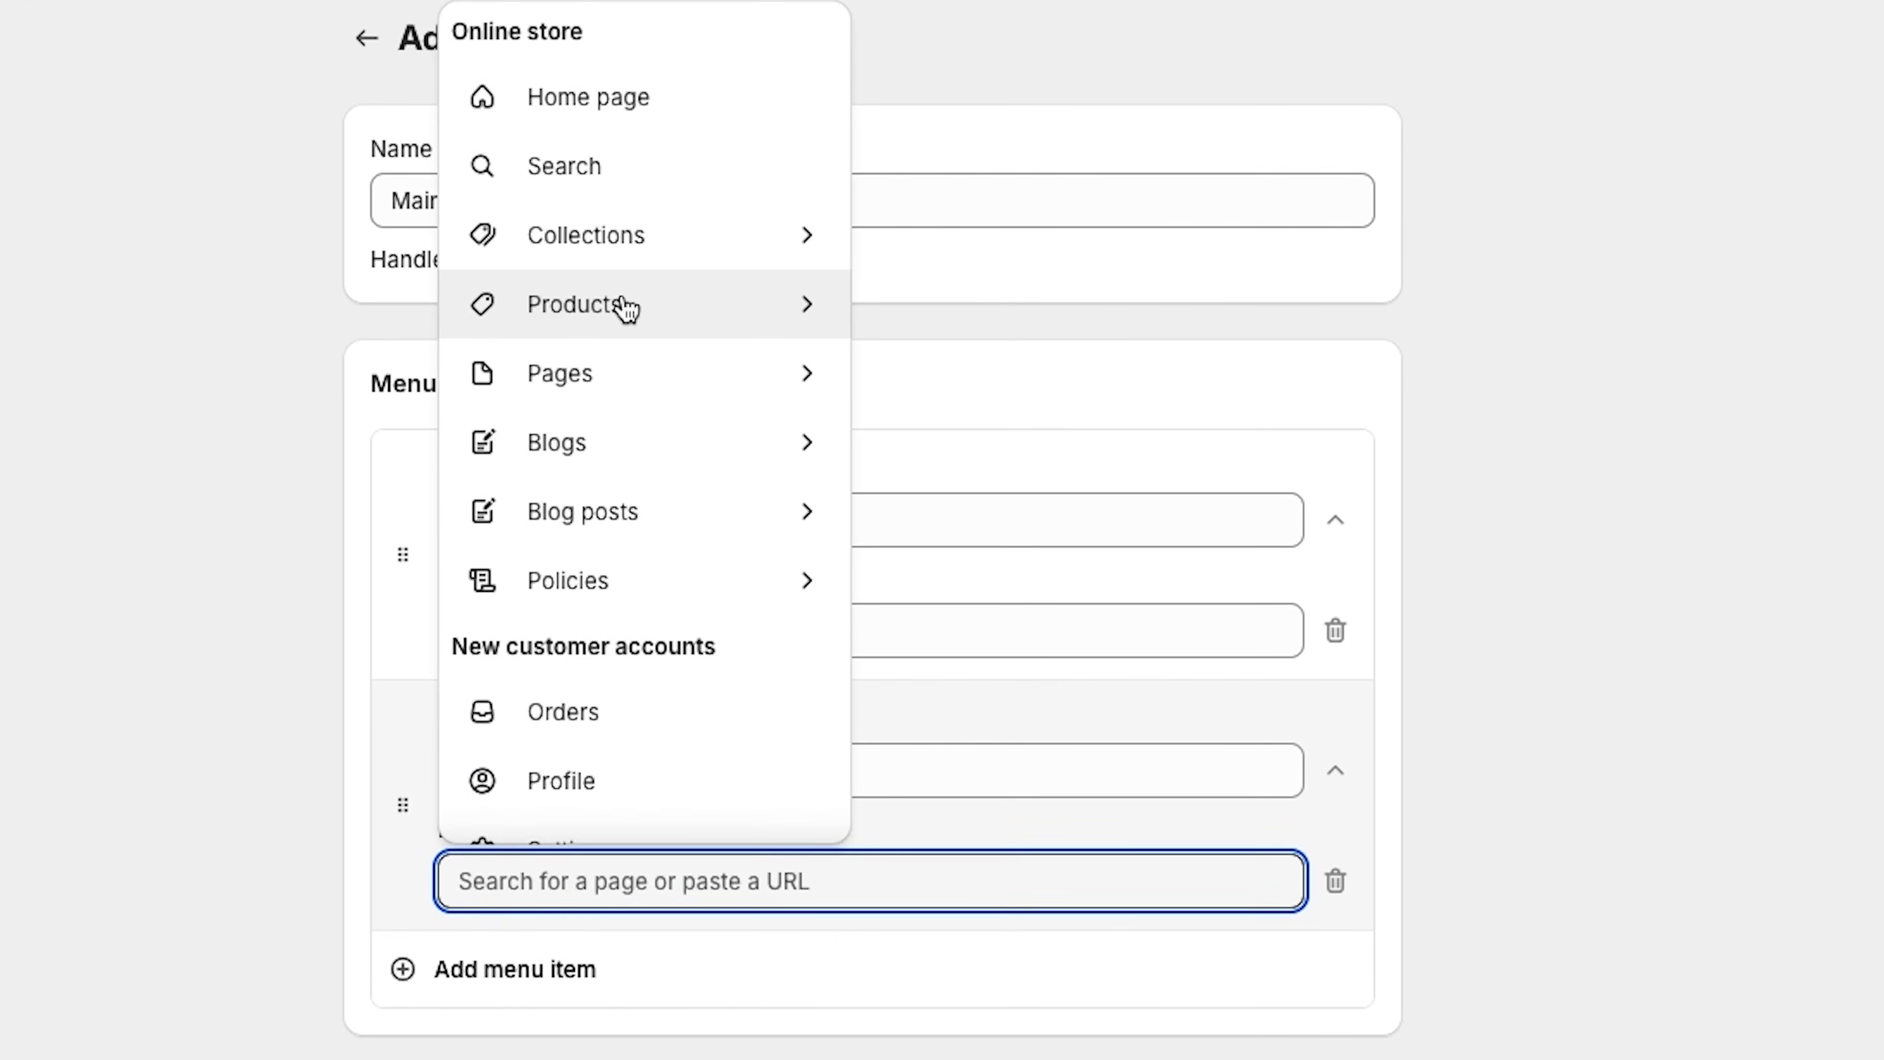
Add a third menu item labelled About Us to the Main Menu and link it to the Our Story page
left_click(624, 969)
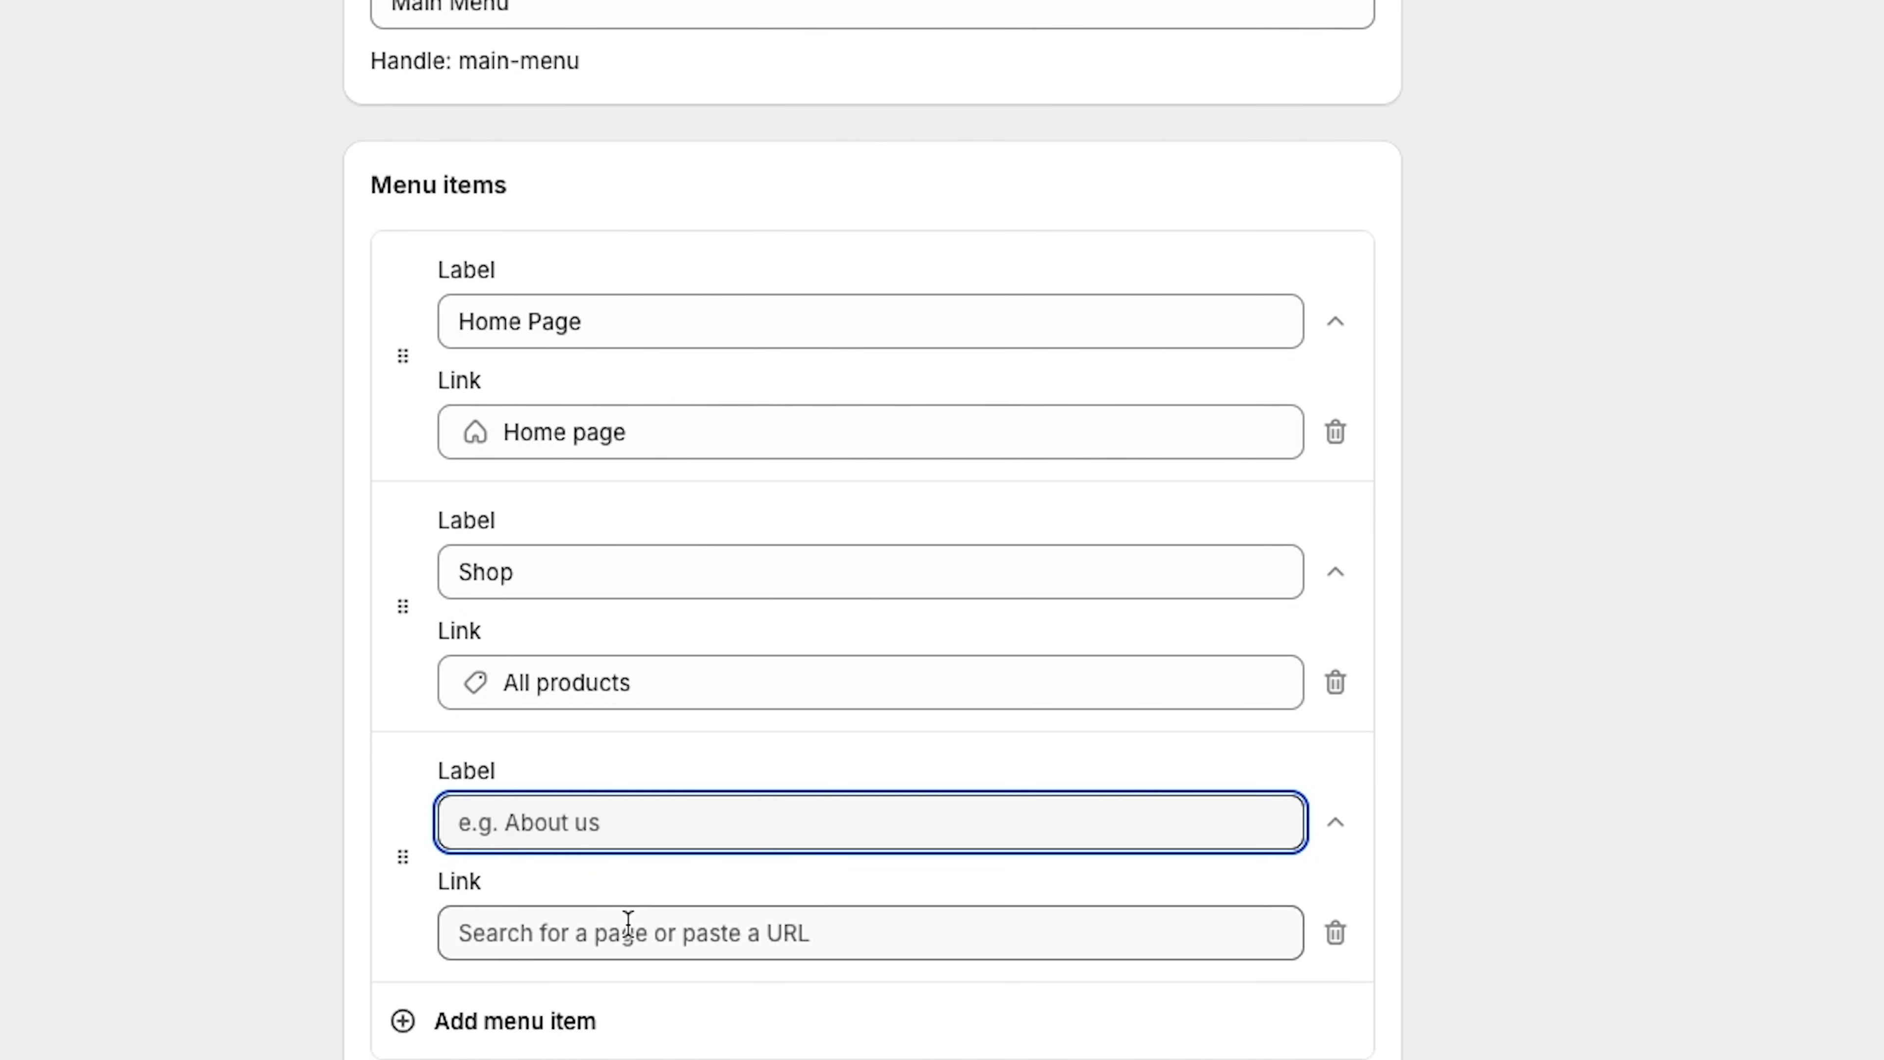
left_click(627, 928)
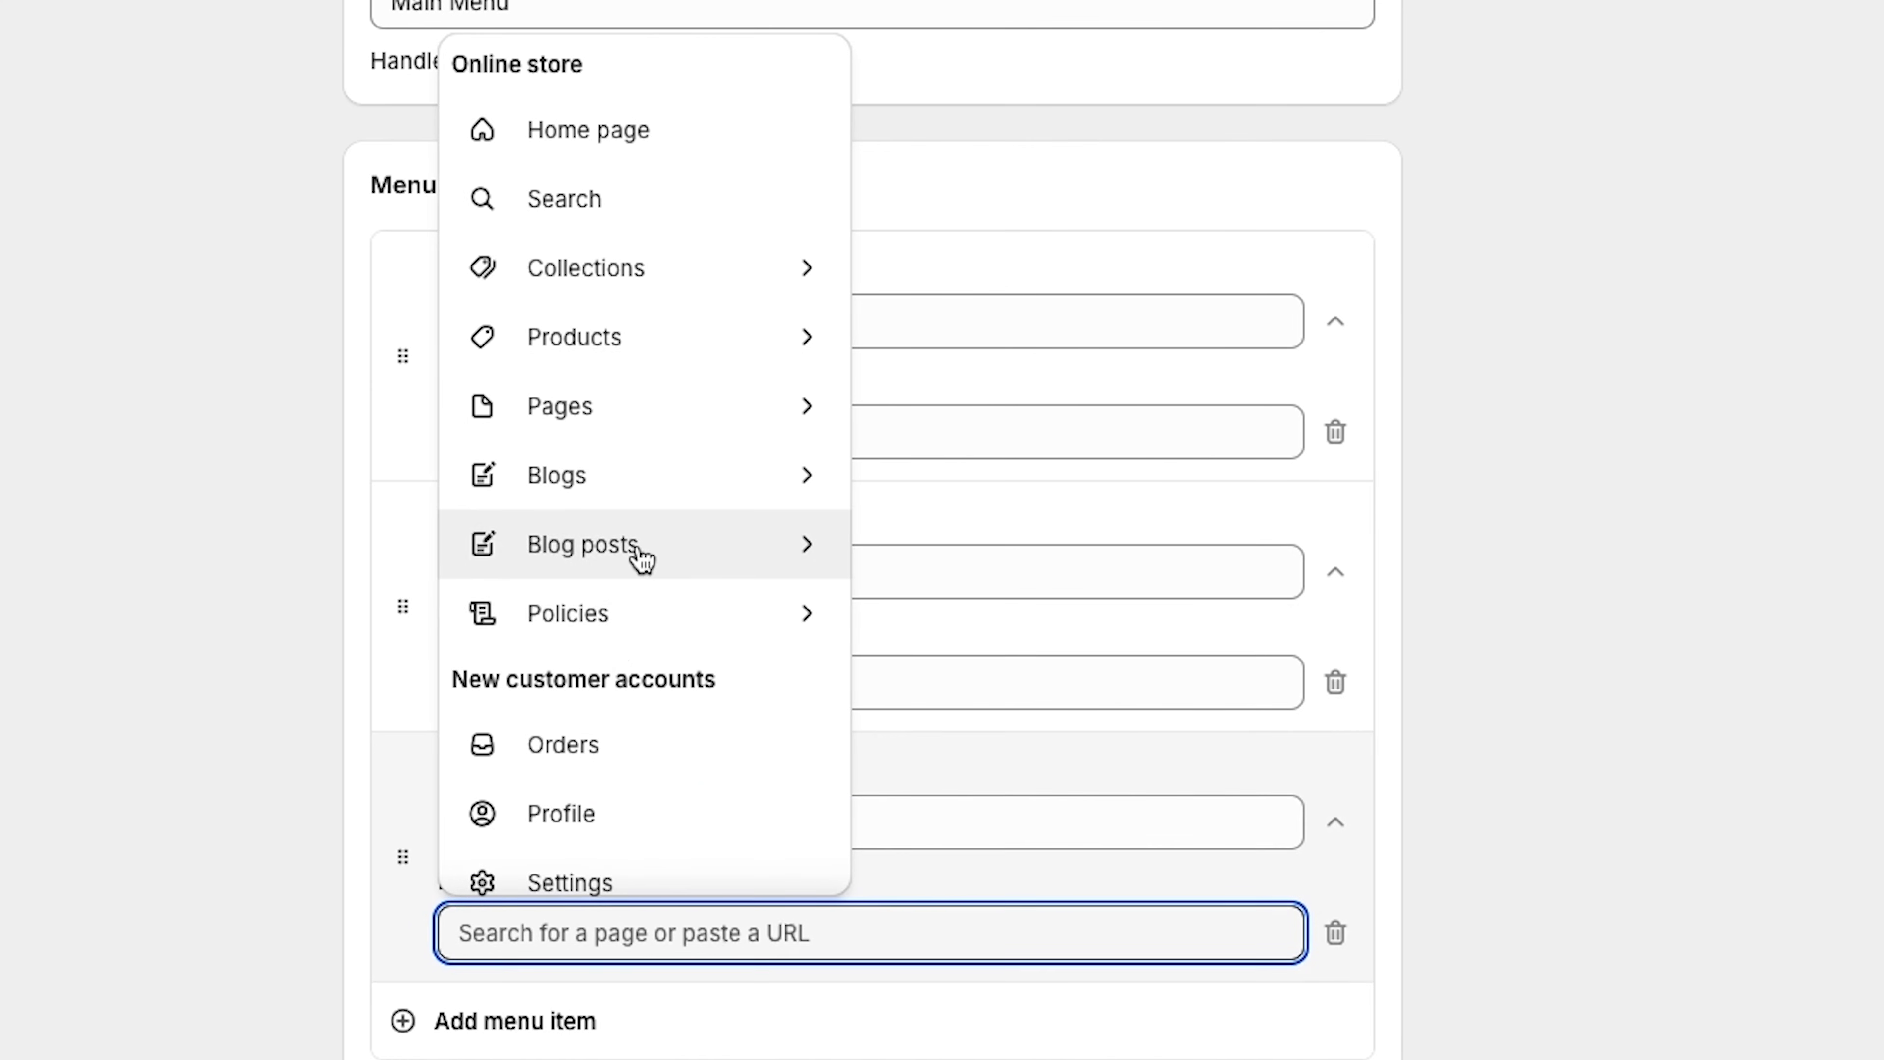
left_click(652, 413)
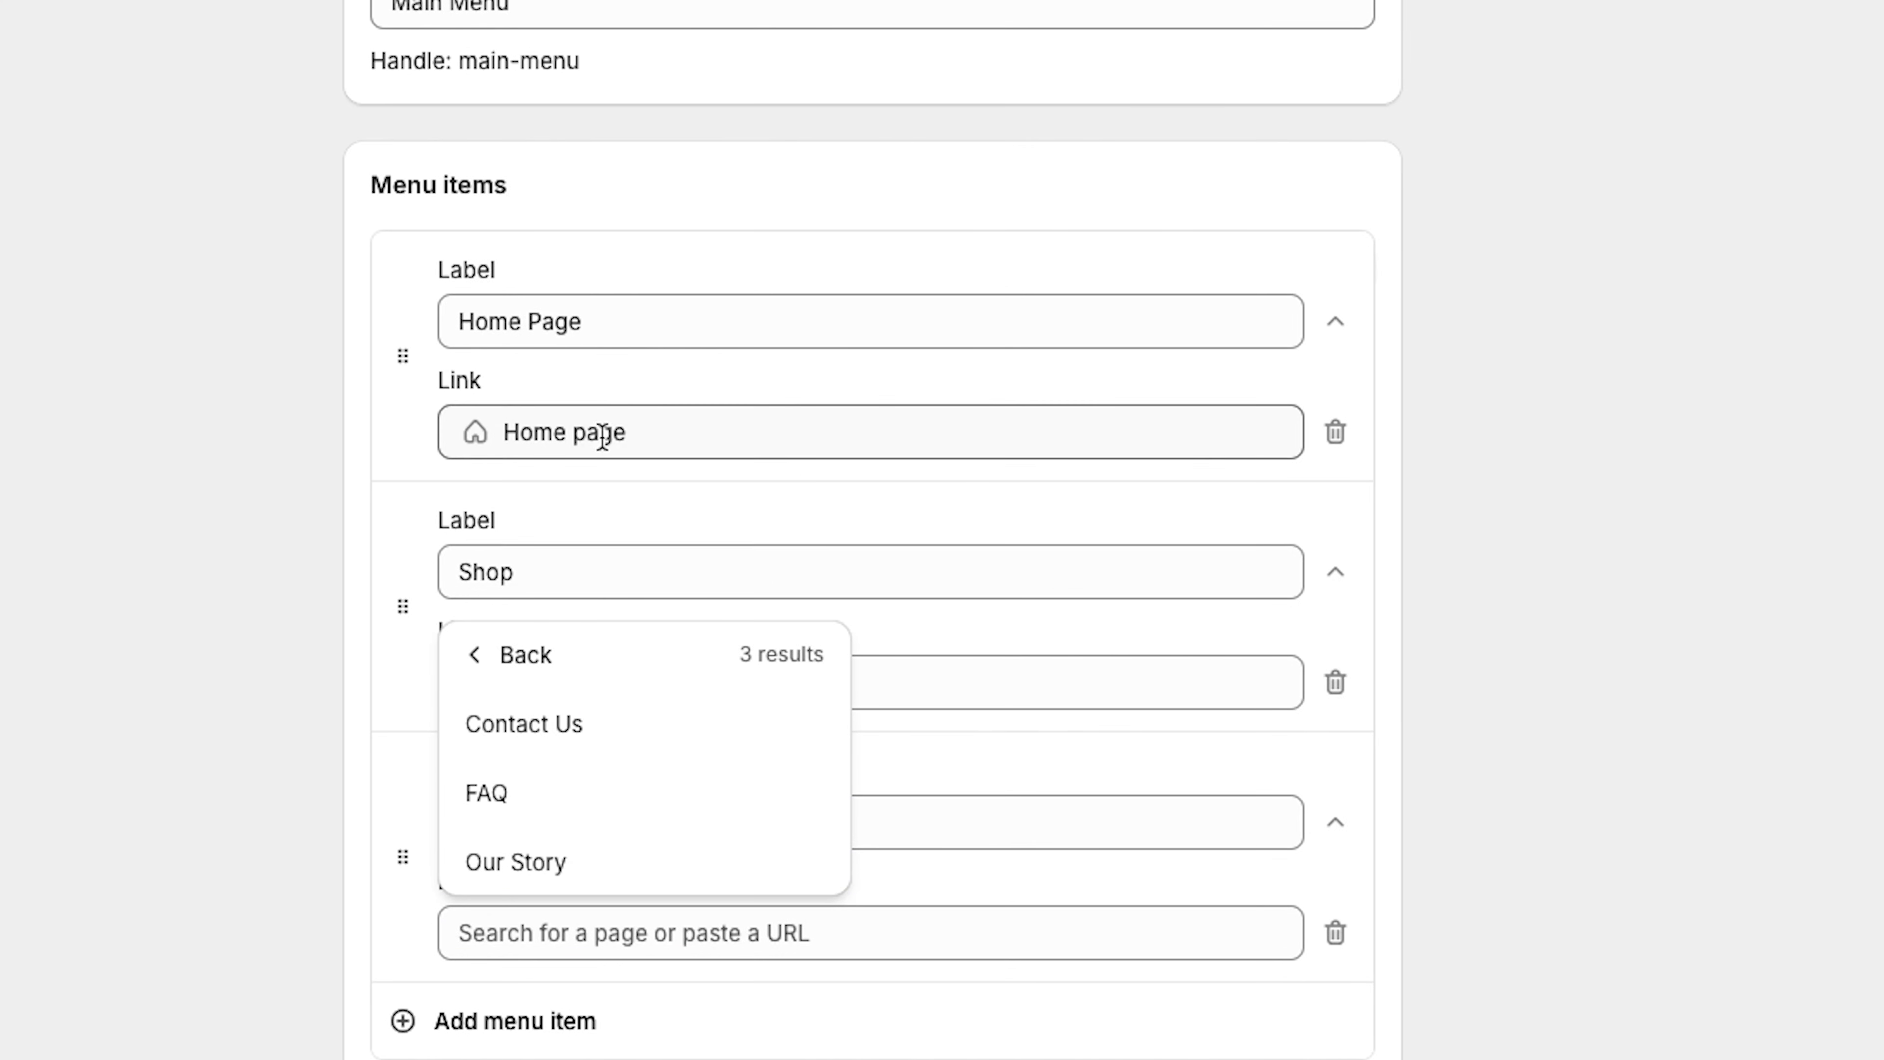
left_click(516, 862)
left_click(668, 823)
type("About Us")
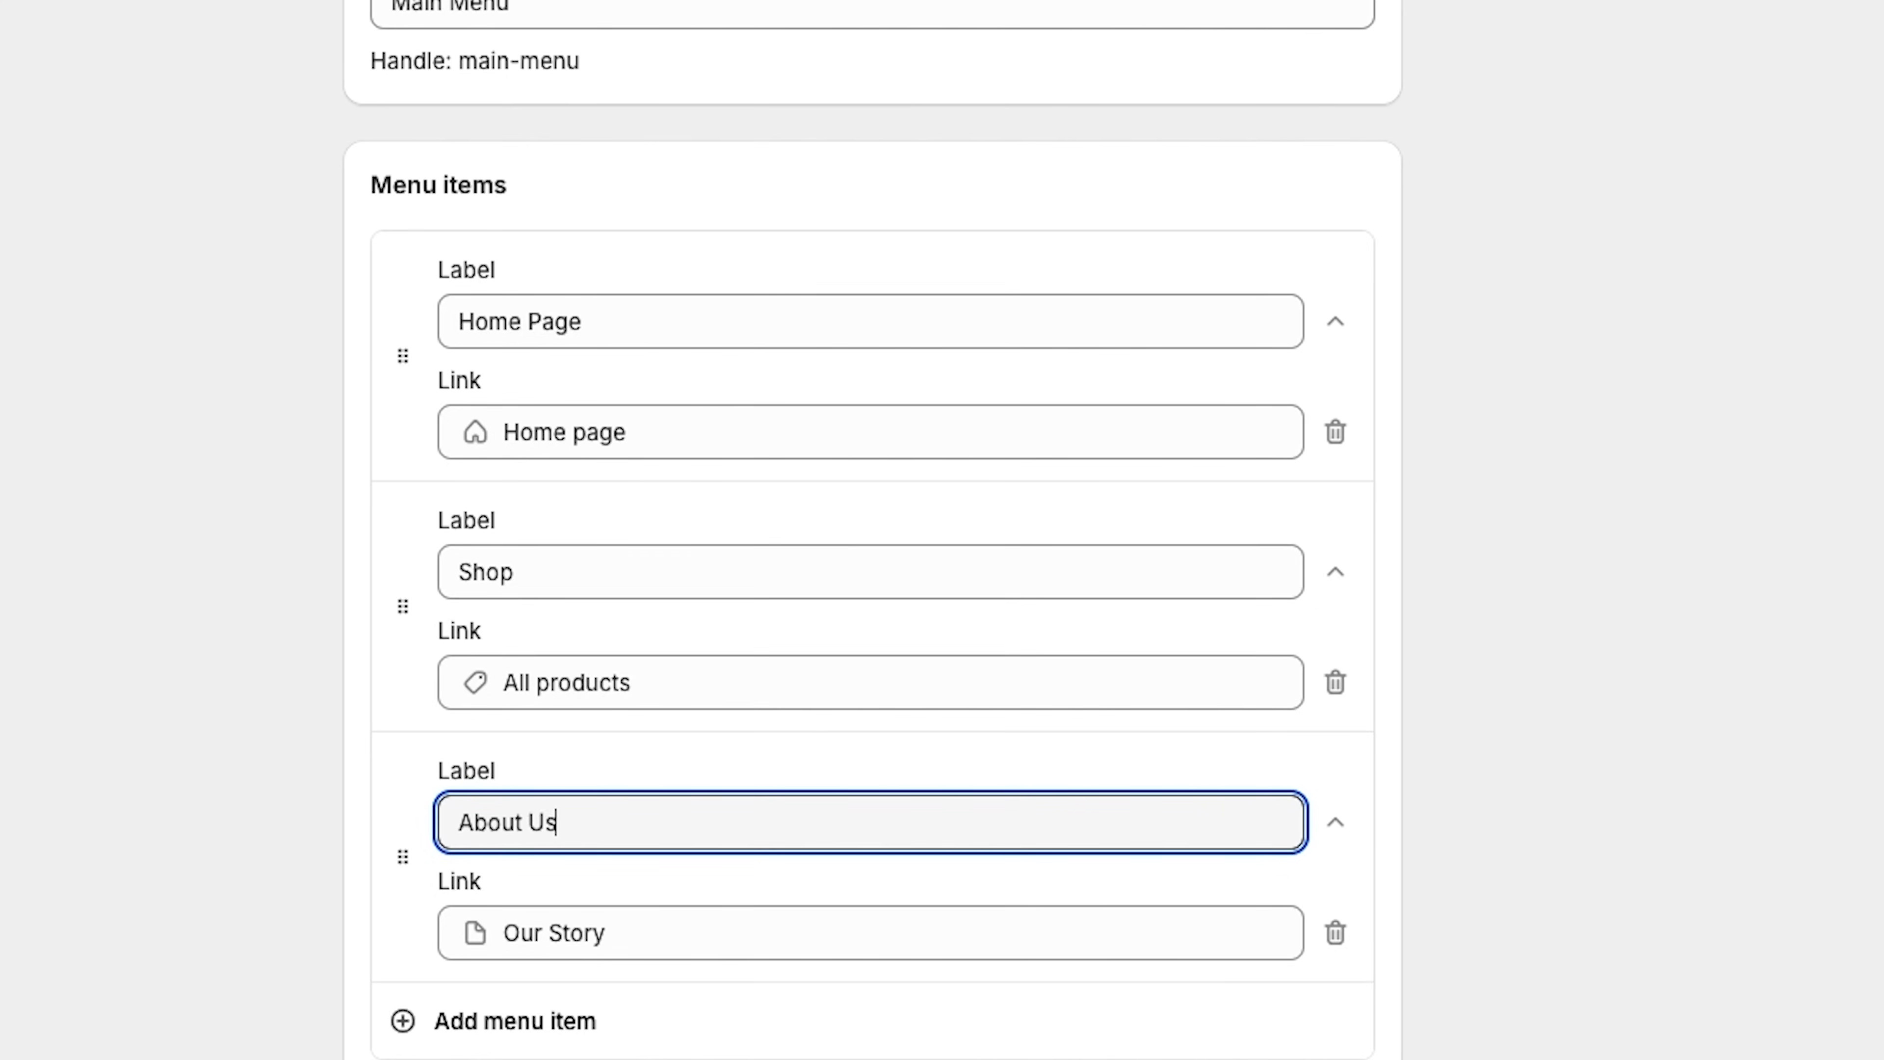
scroll(645, 898, "down", 2)
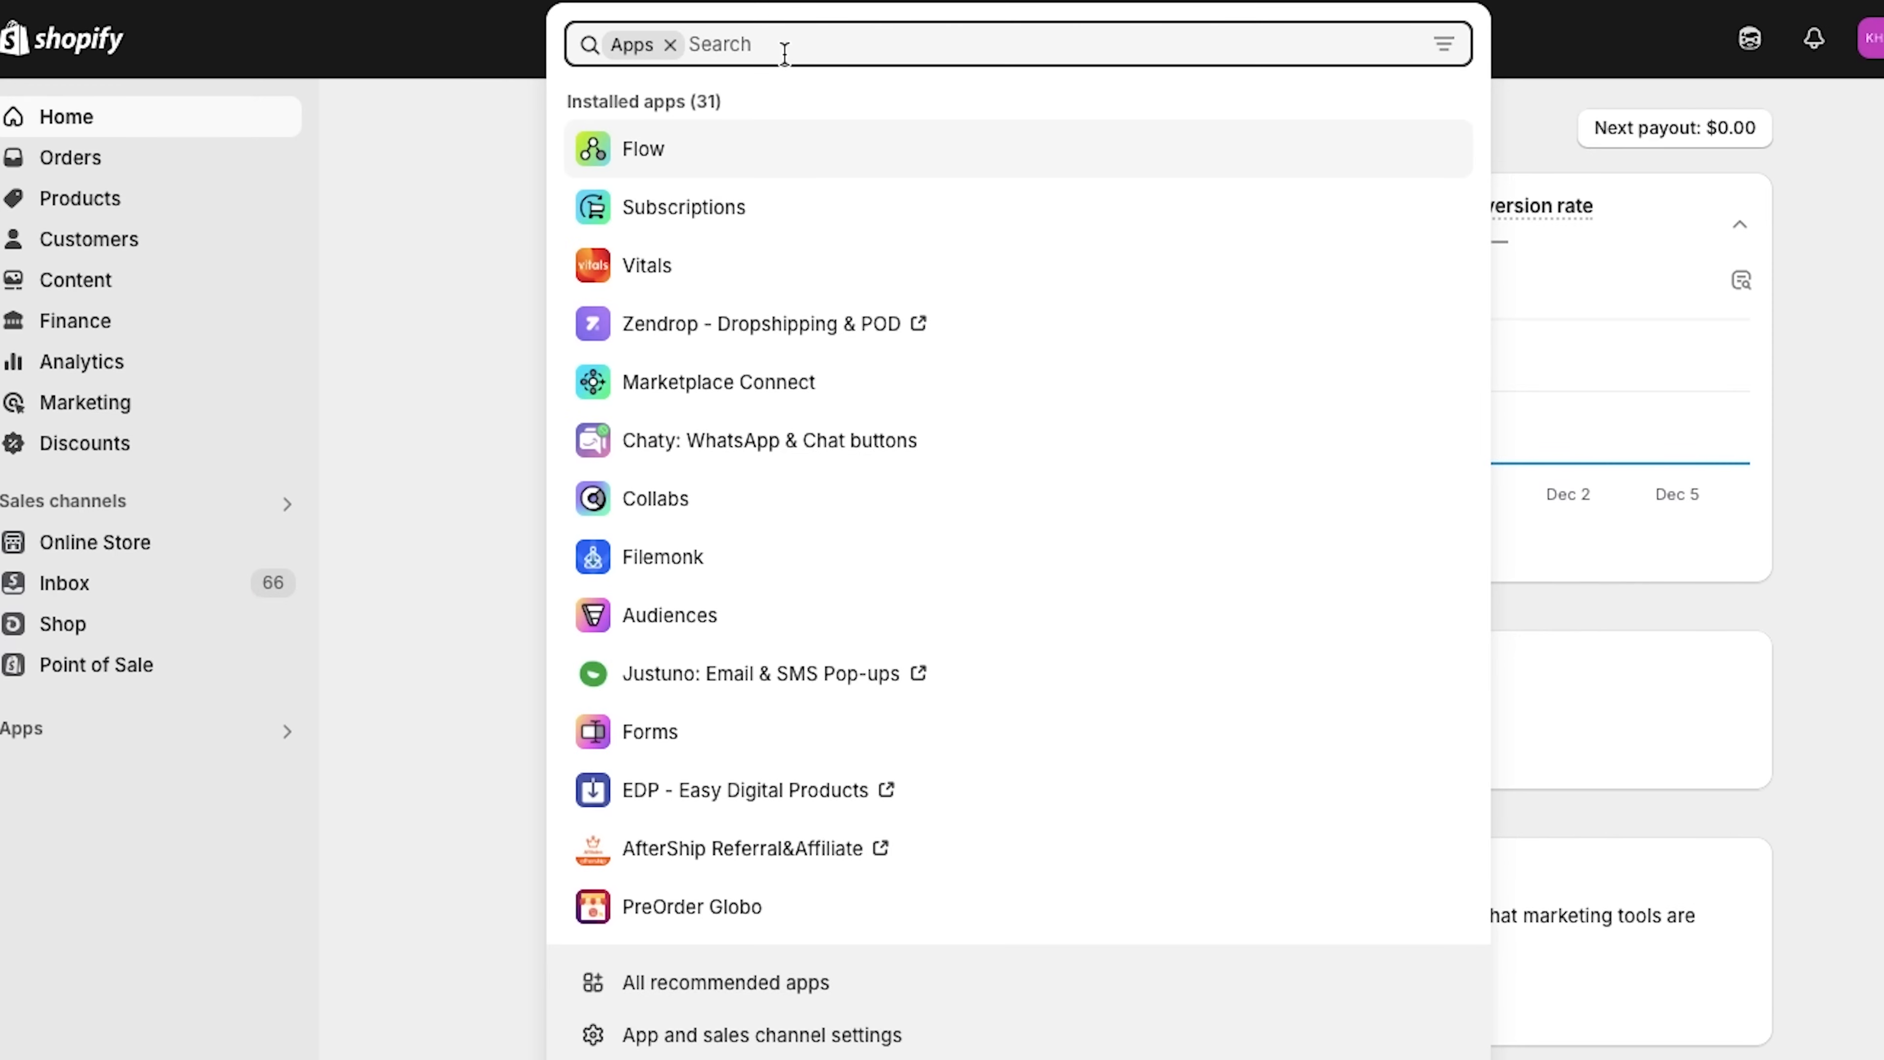
Find the Search & Discovery app among the installed apps and open its Filters page
type("Search and Discovery")
left_click(789, 130)
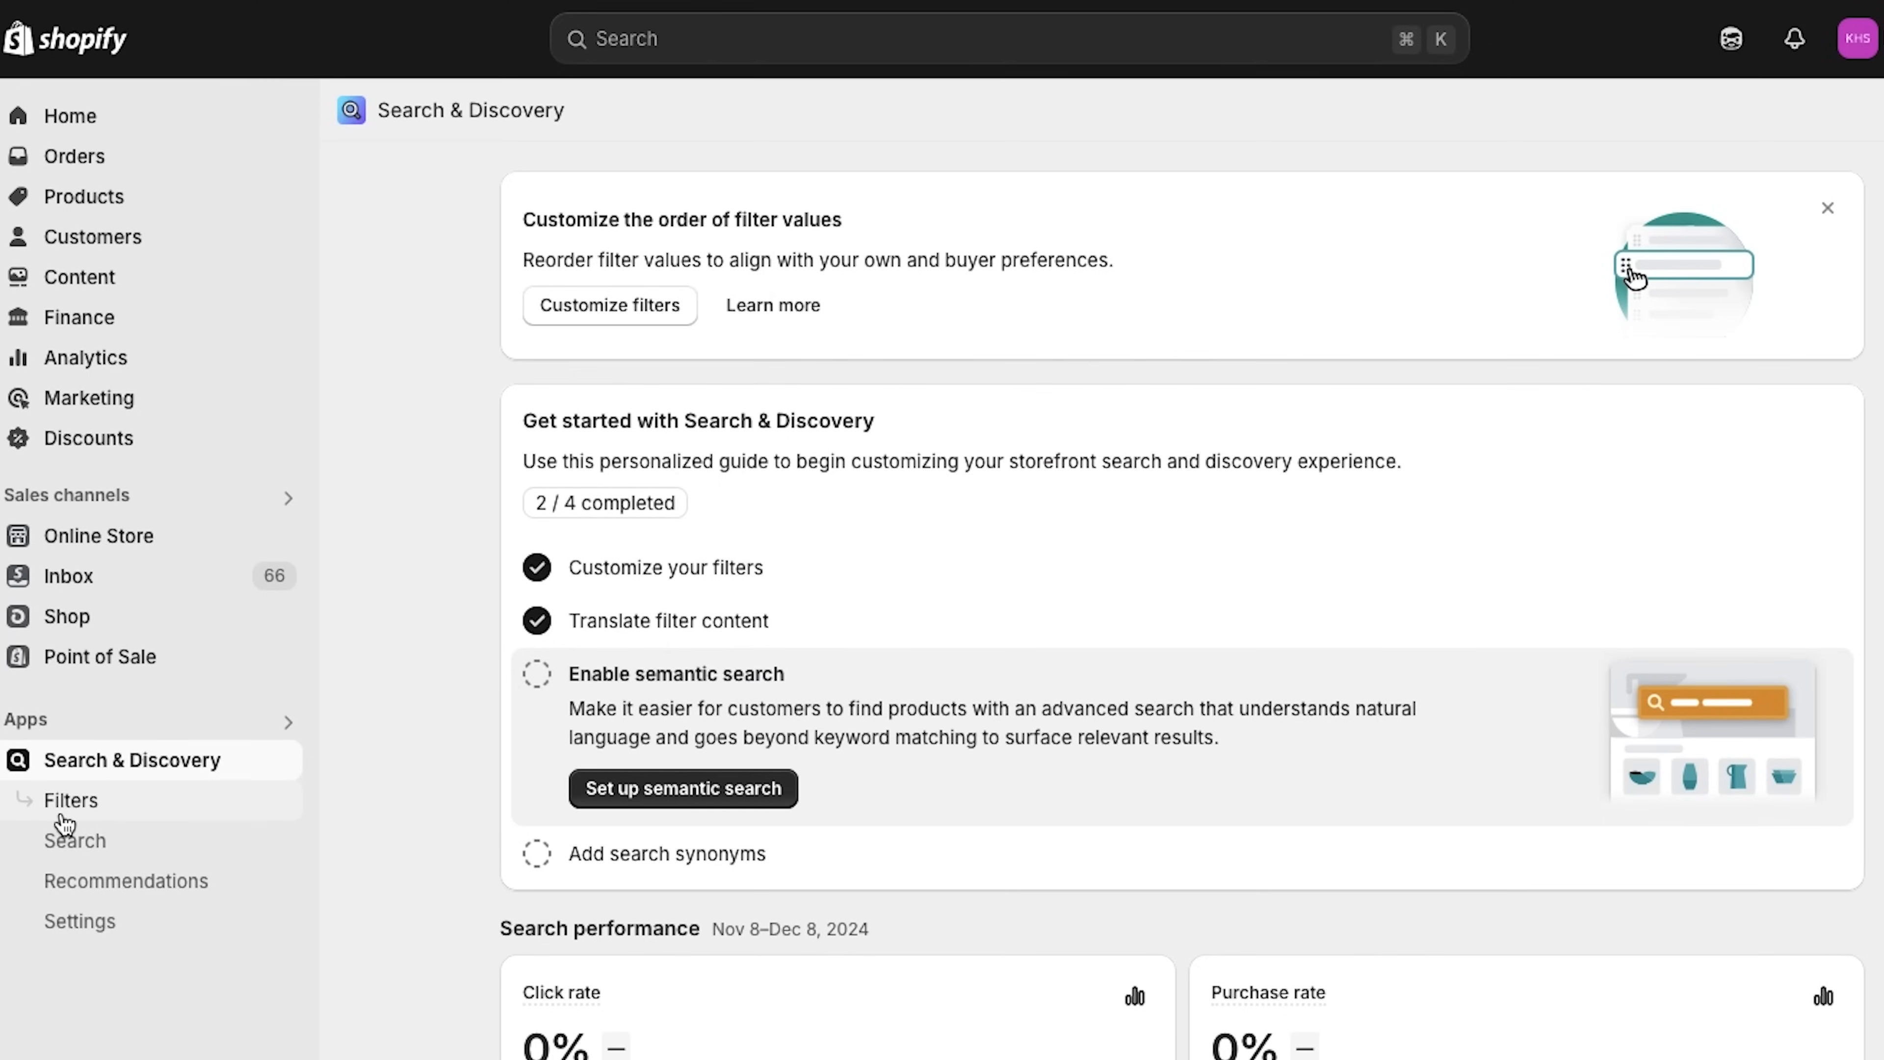
left_click(65, 821)
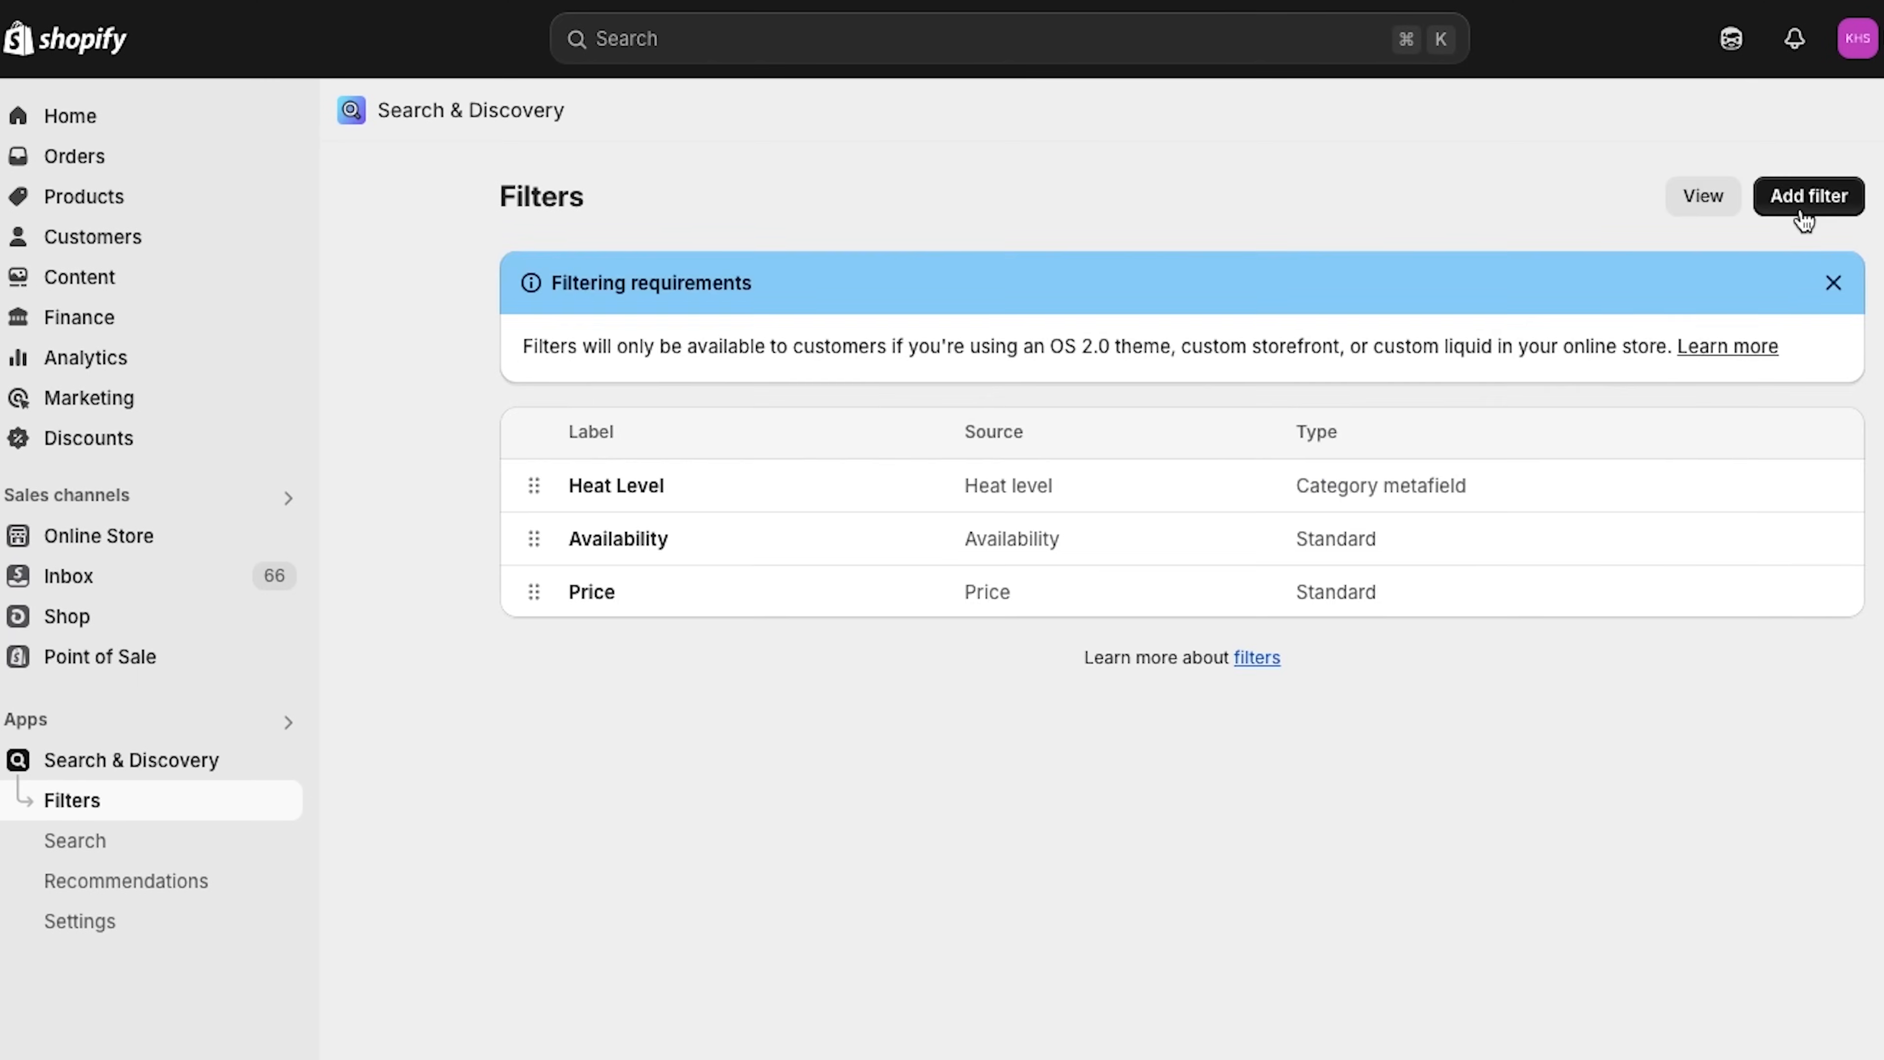
Draft a new filter with Category as its source and the label Heat Level, and leave without saving it
left_click(1804, 221)
left_click(704, 352)
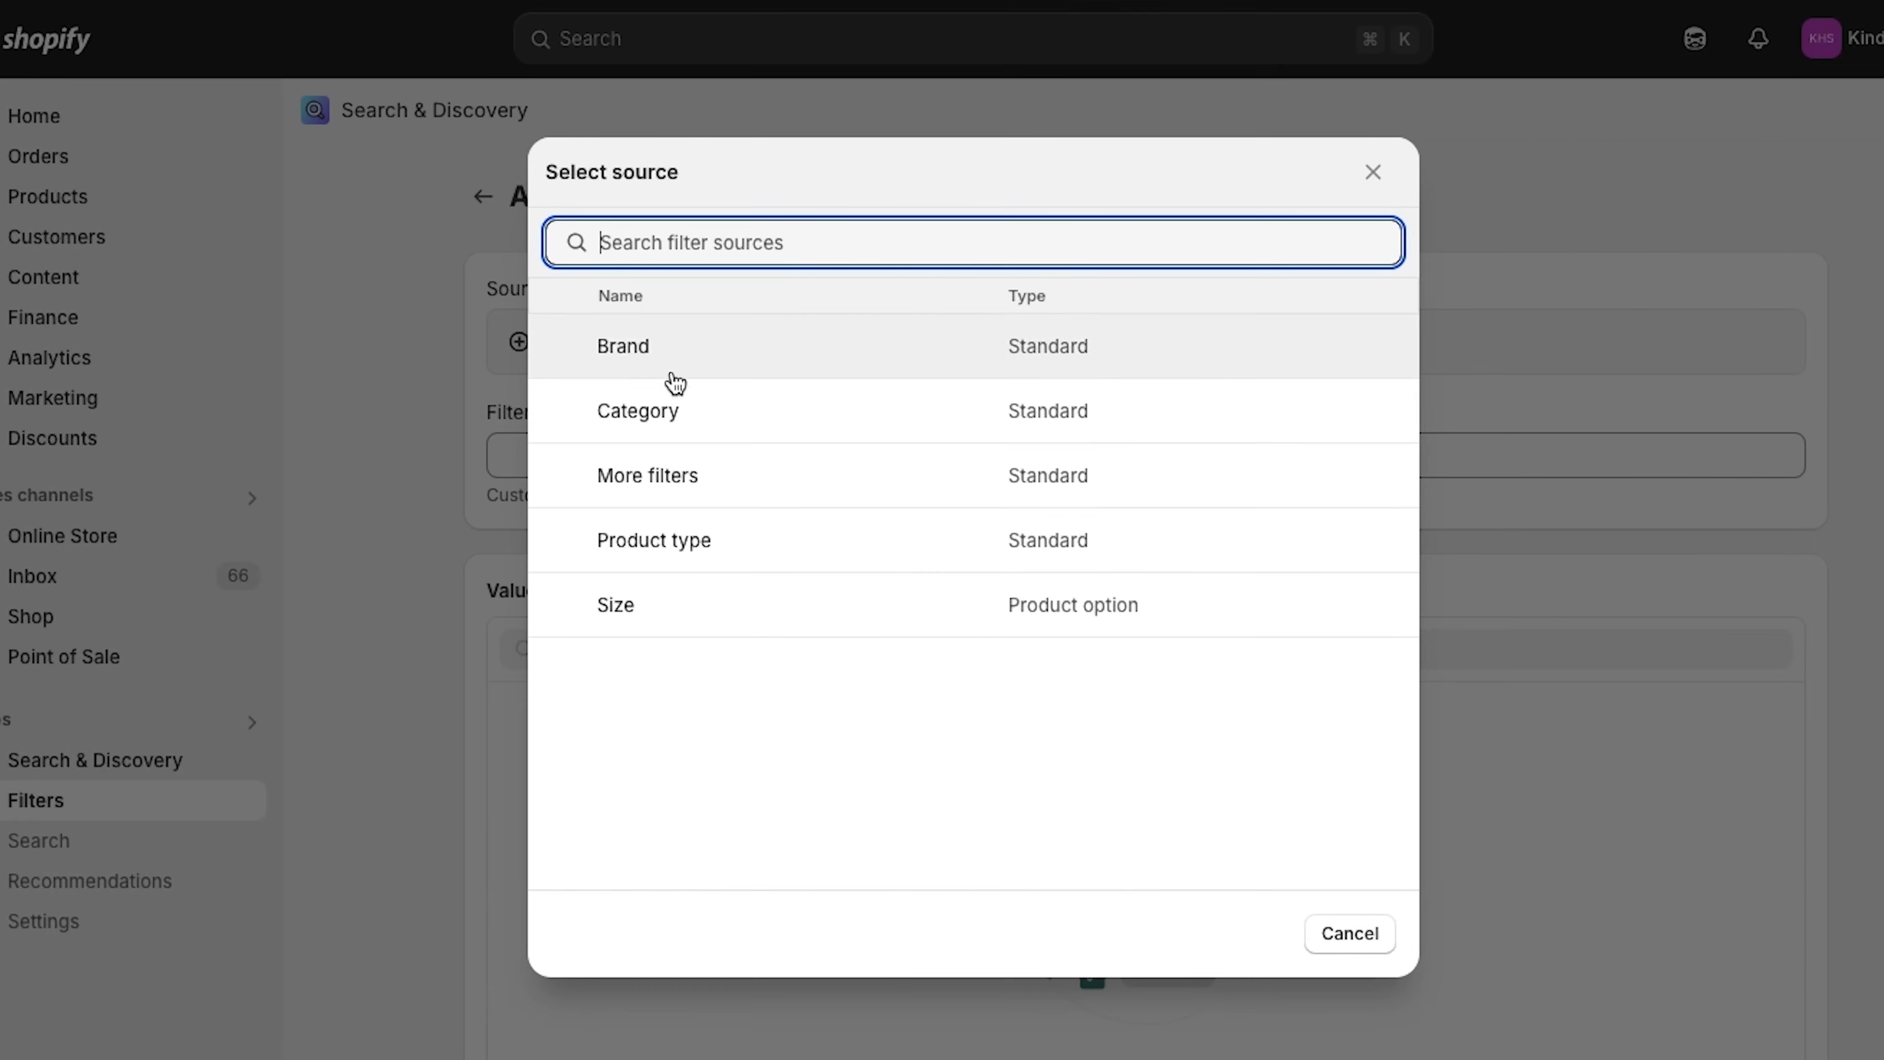
left_click(668, 426)
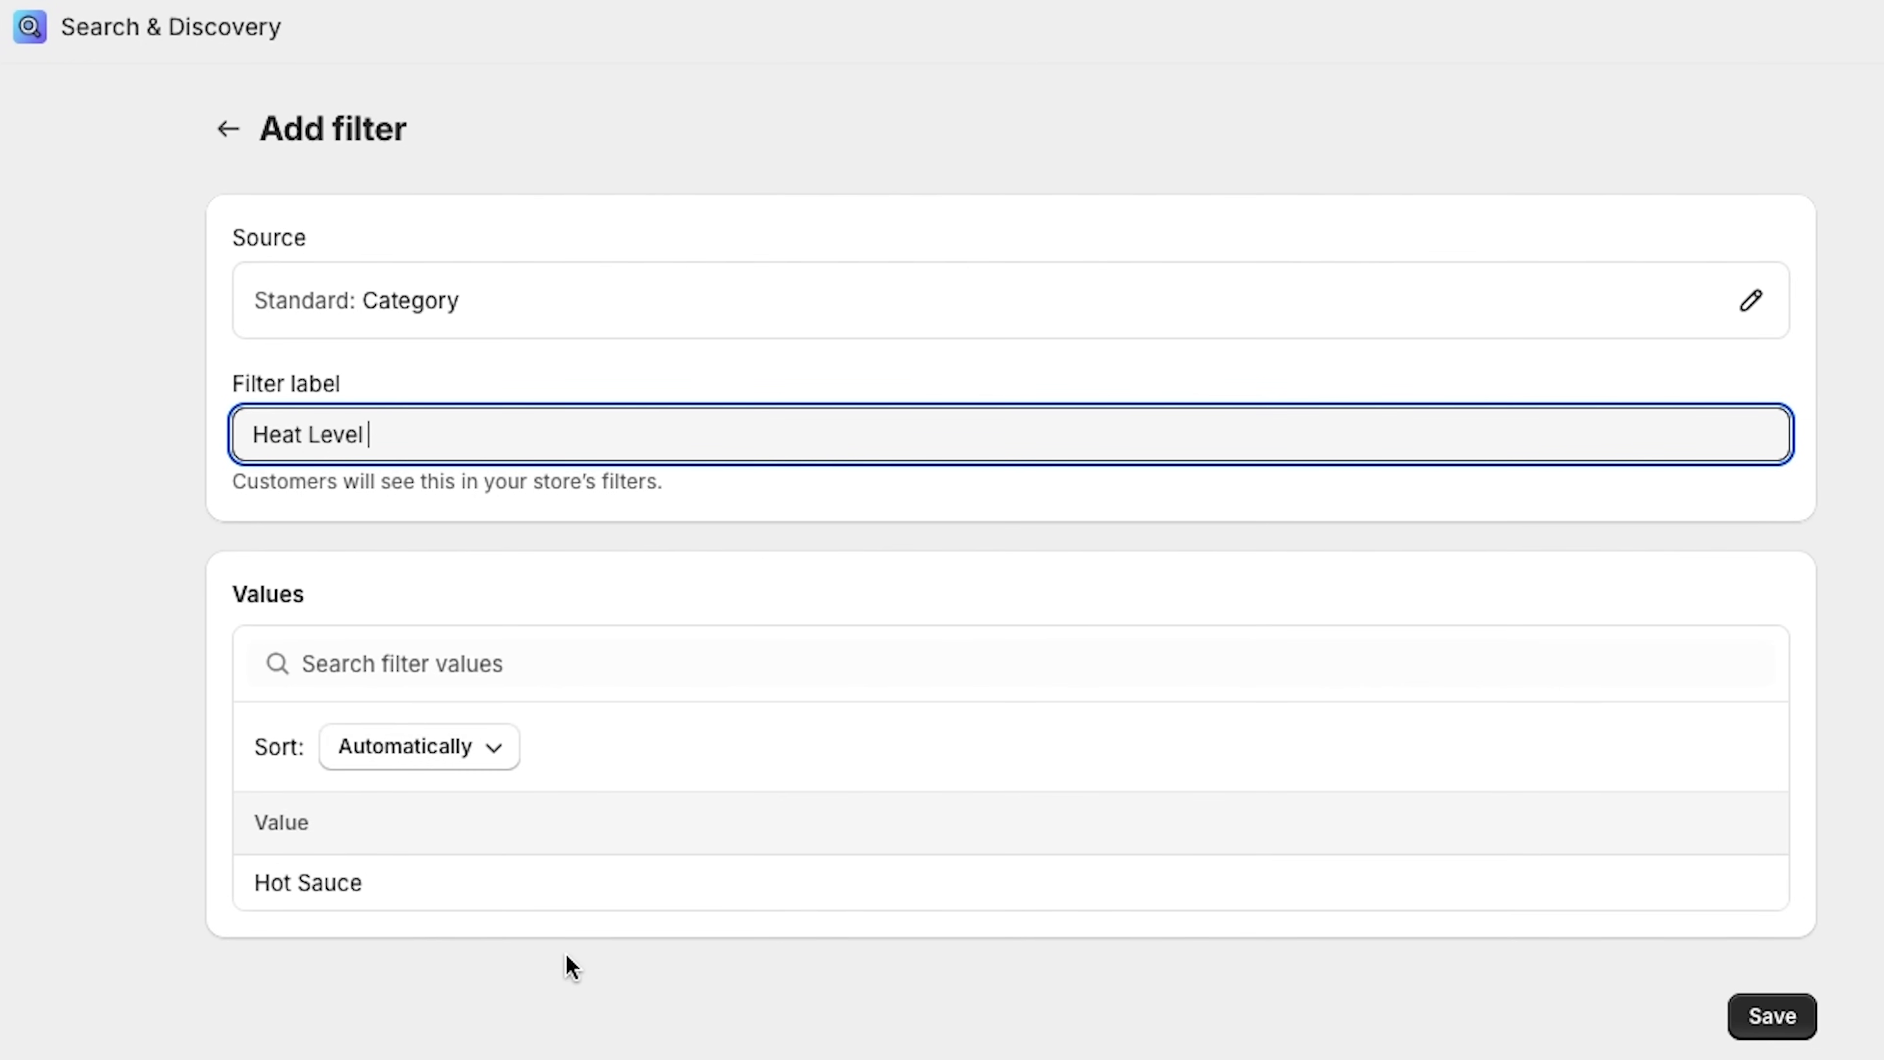
left_click(228, 128)
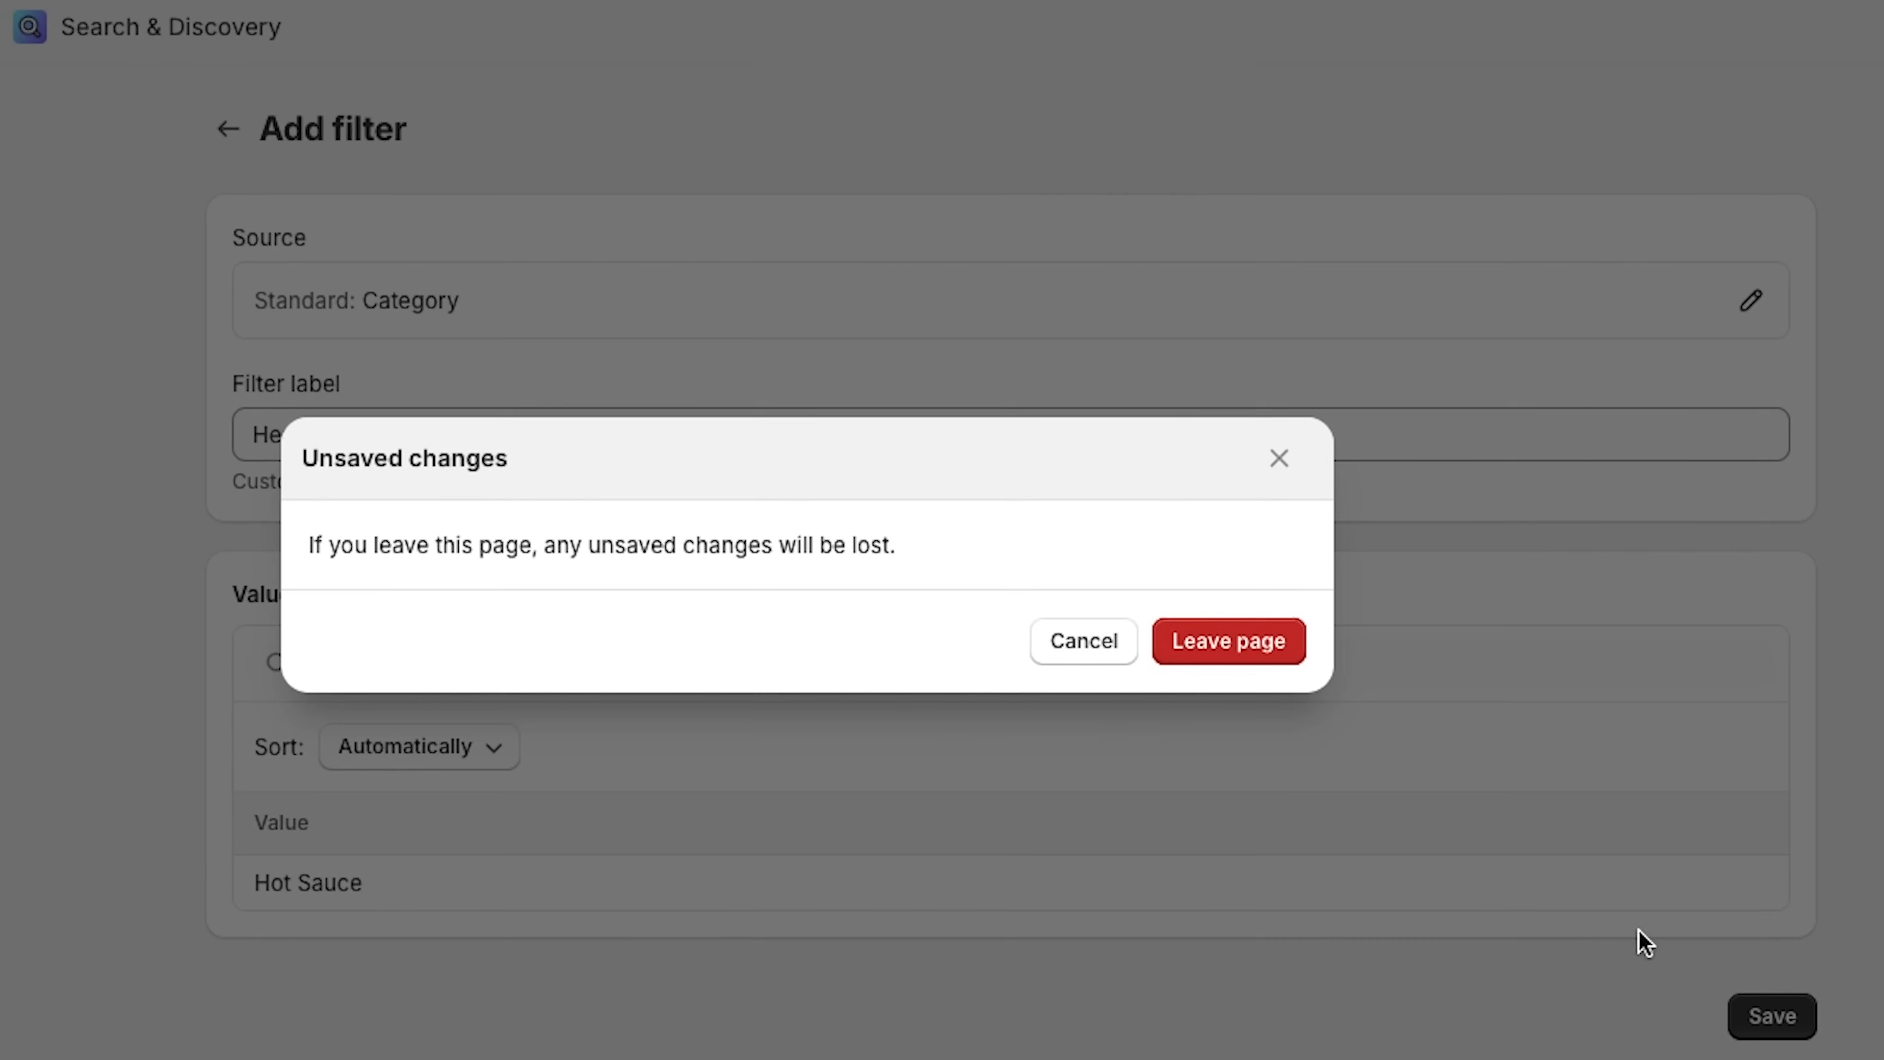
left_click(1197, 640)
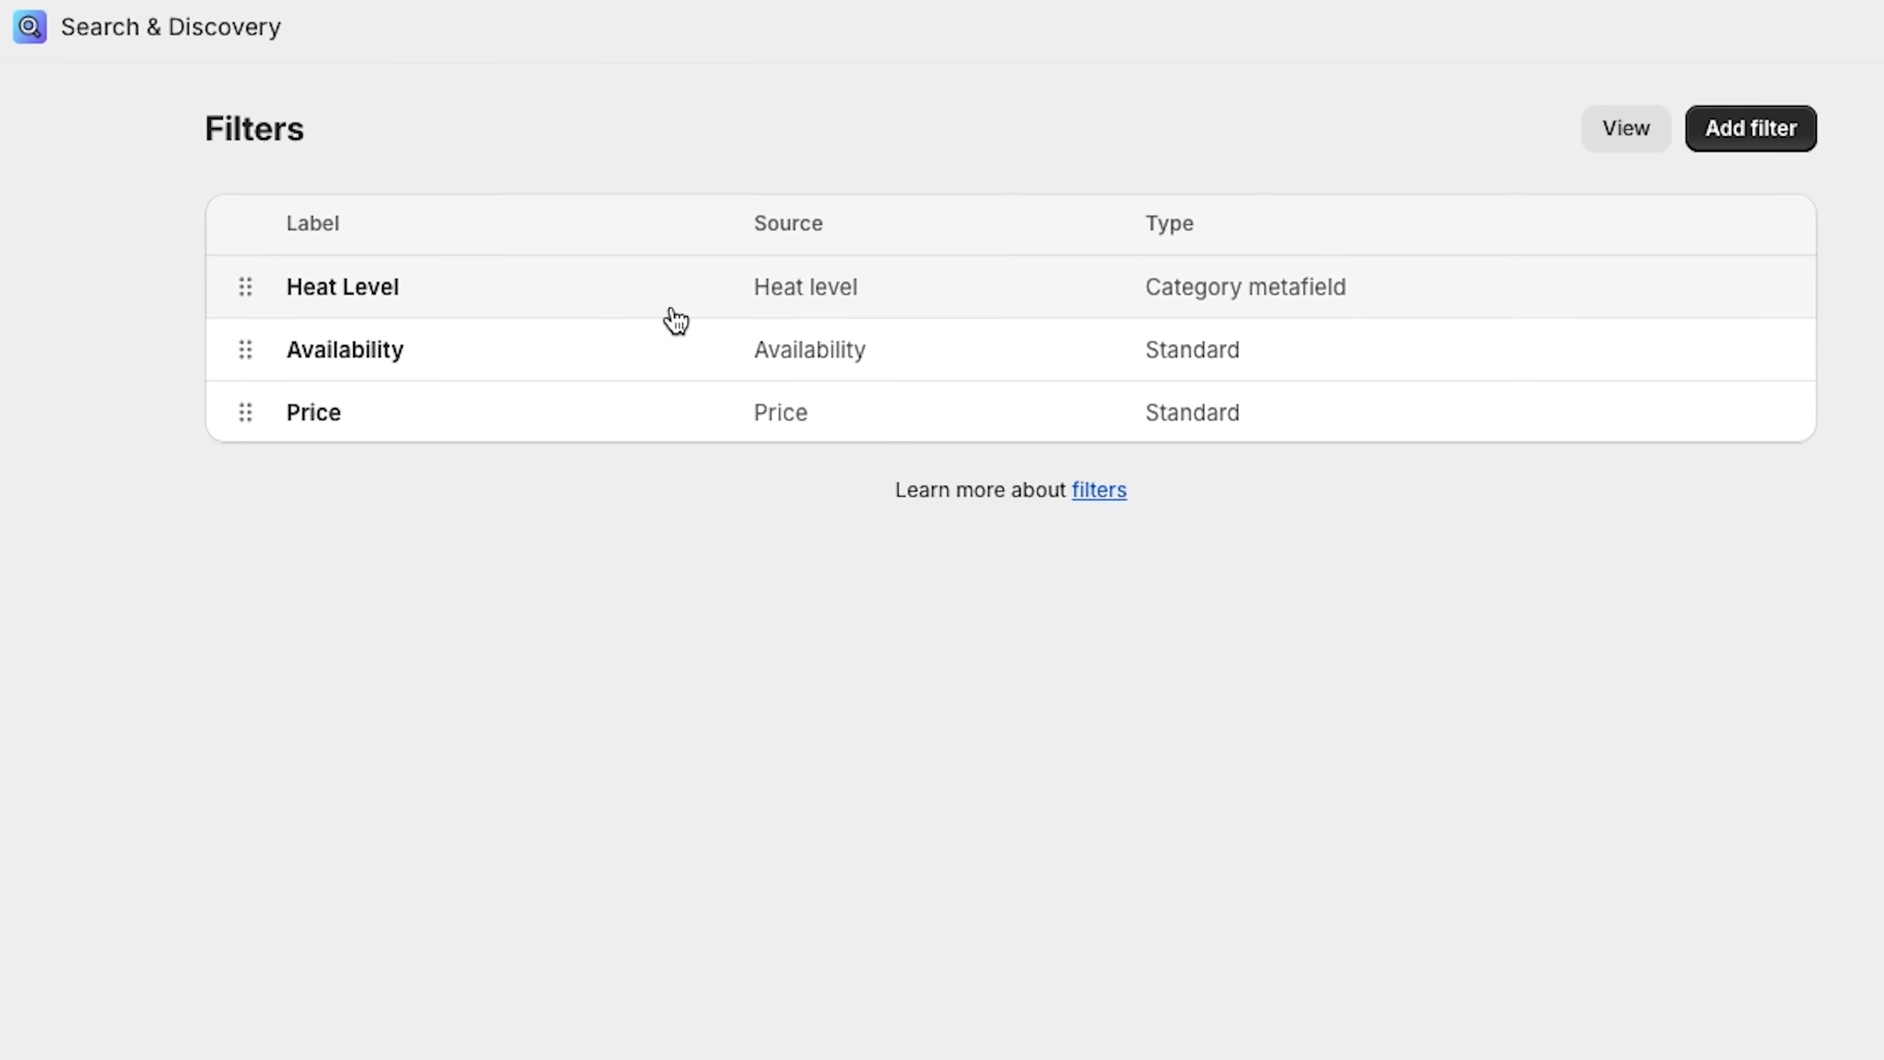
Review the Heat Level filter's source, logic and values and return to the filter list
left_click(820, 307)
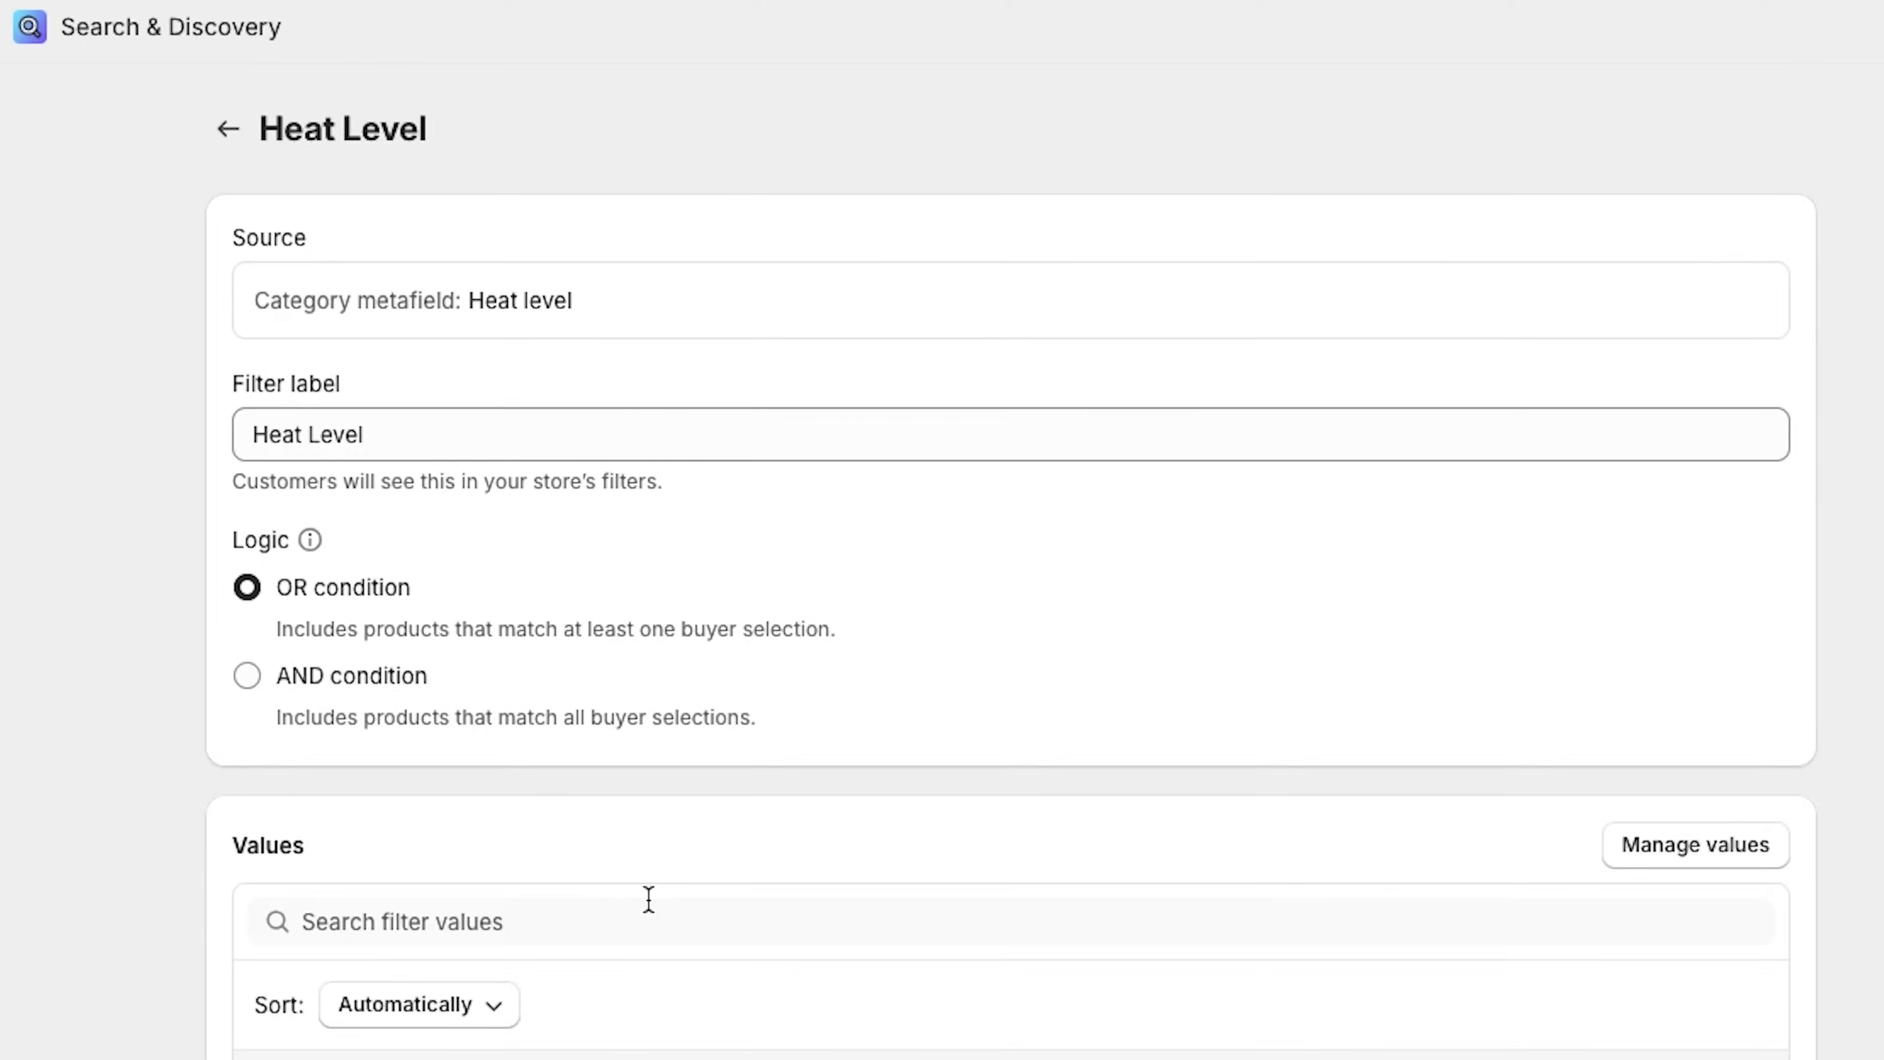
scroll(648, 897, "down", 3)
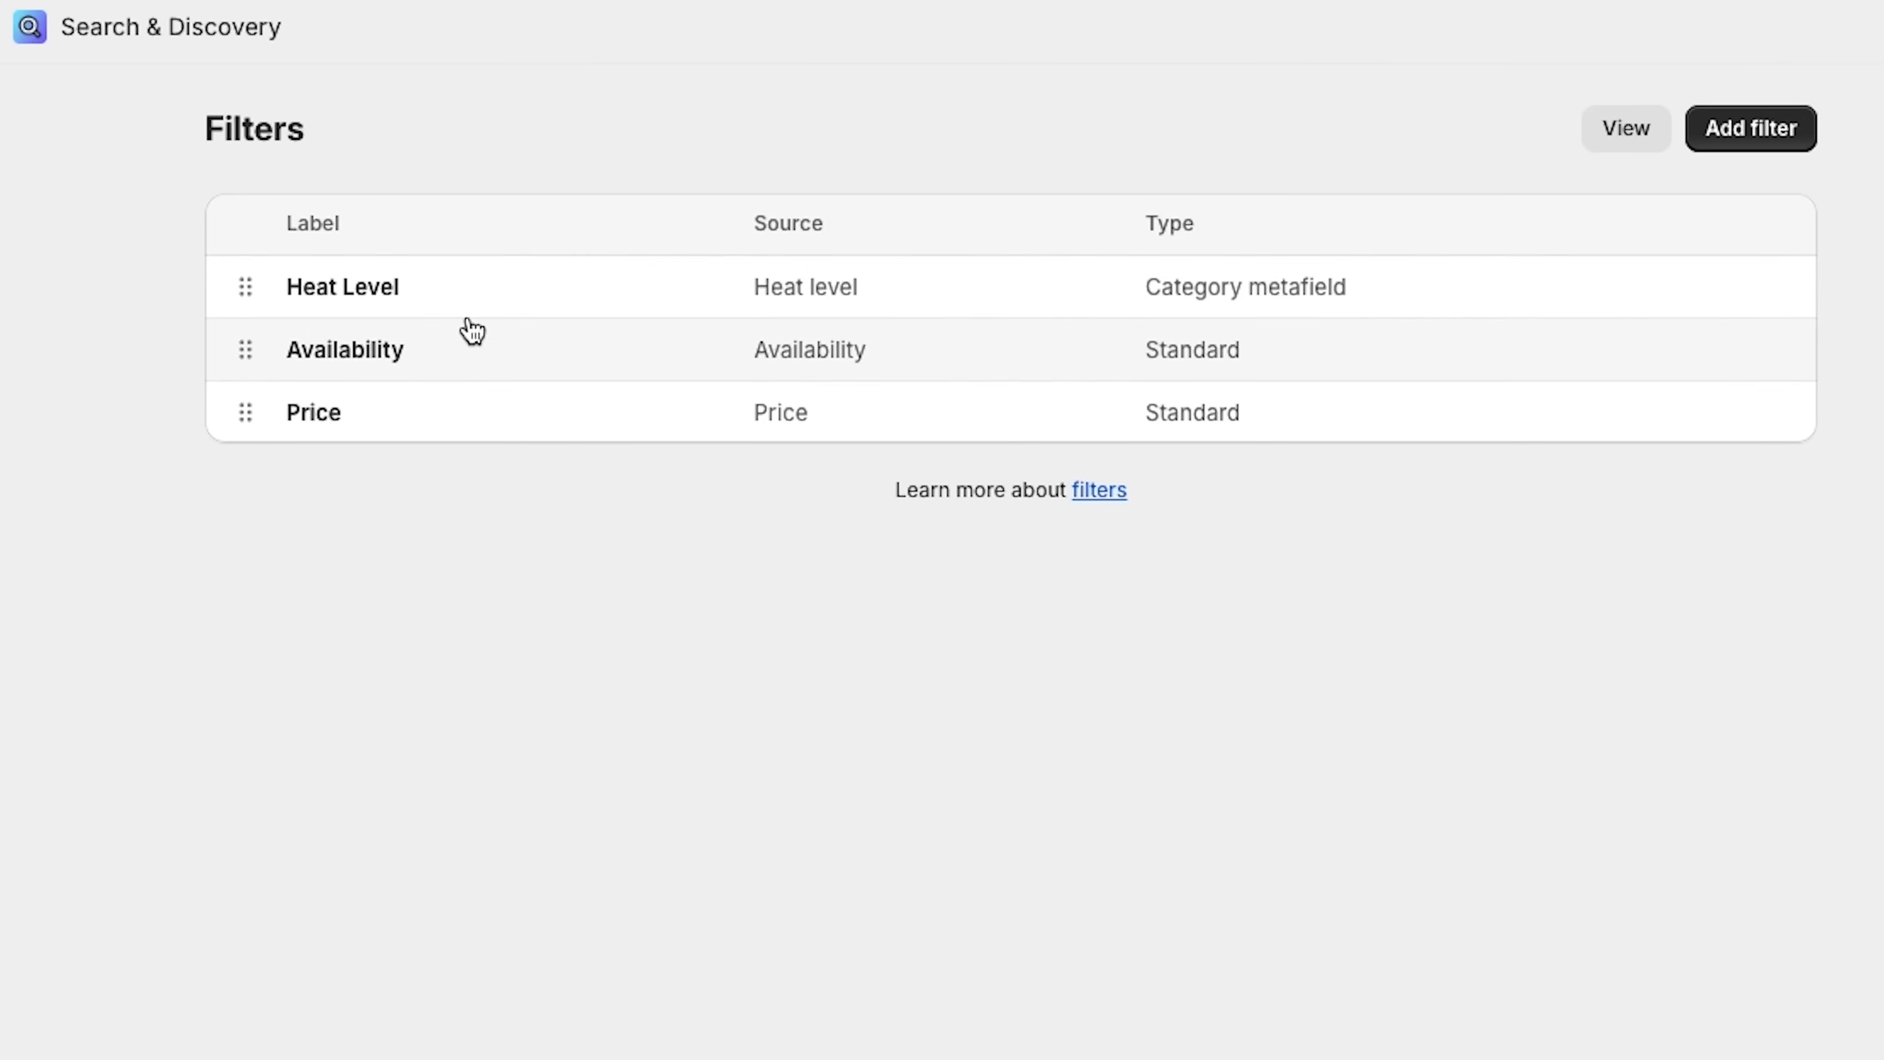
mouse_move(248, 284)
left_mouse_down()
mouse_move(243, 388)
mouse_move(239, 284)
left_mouse_up()
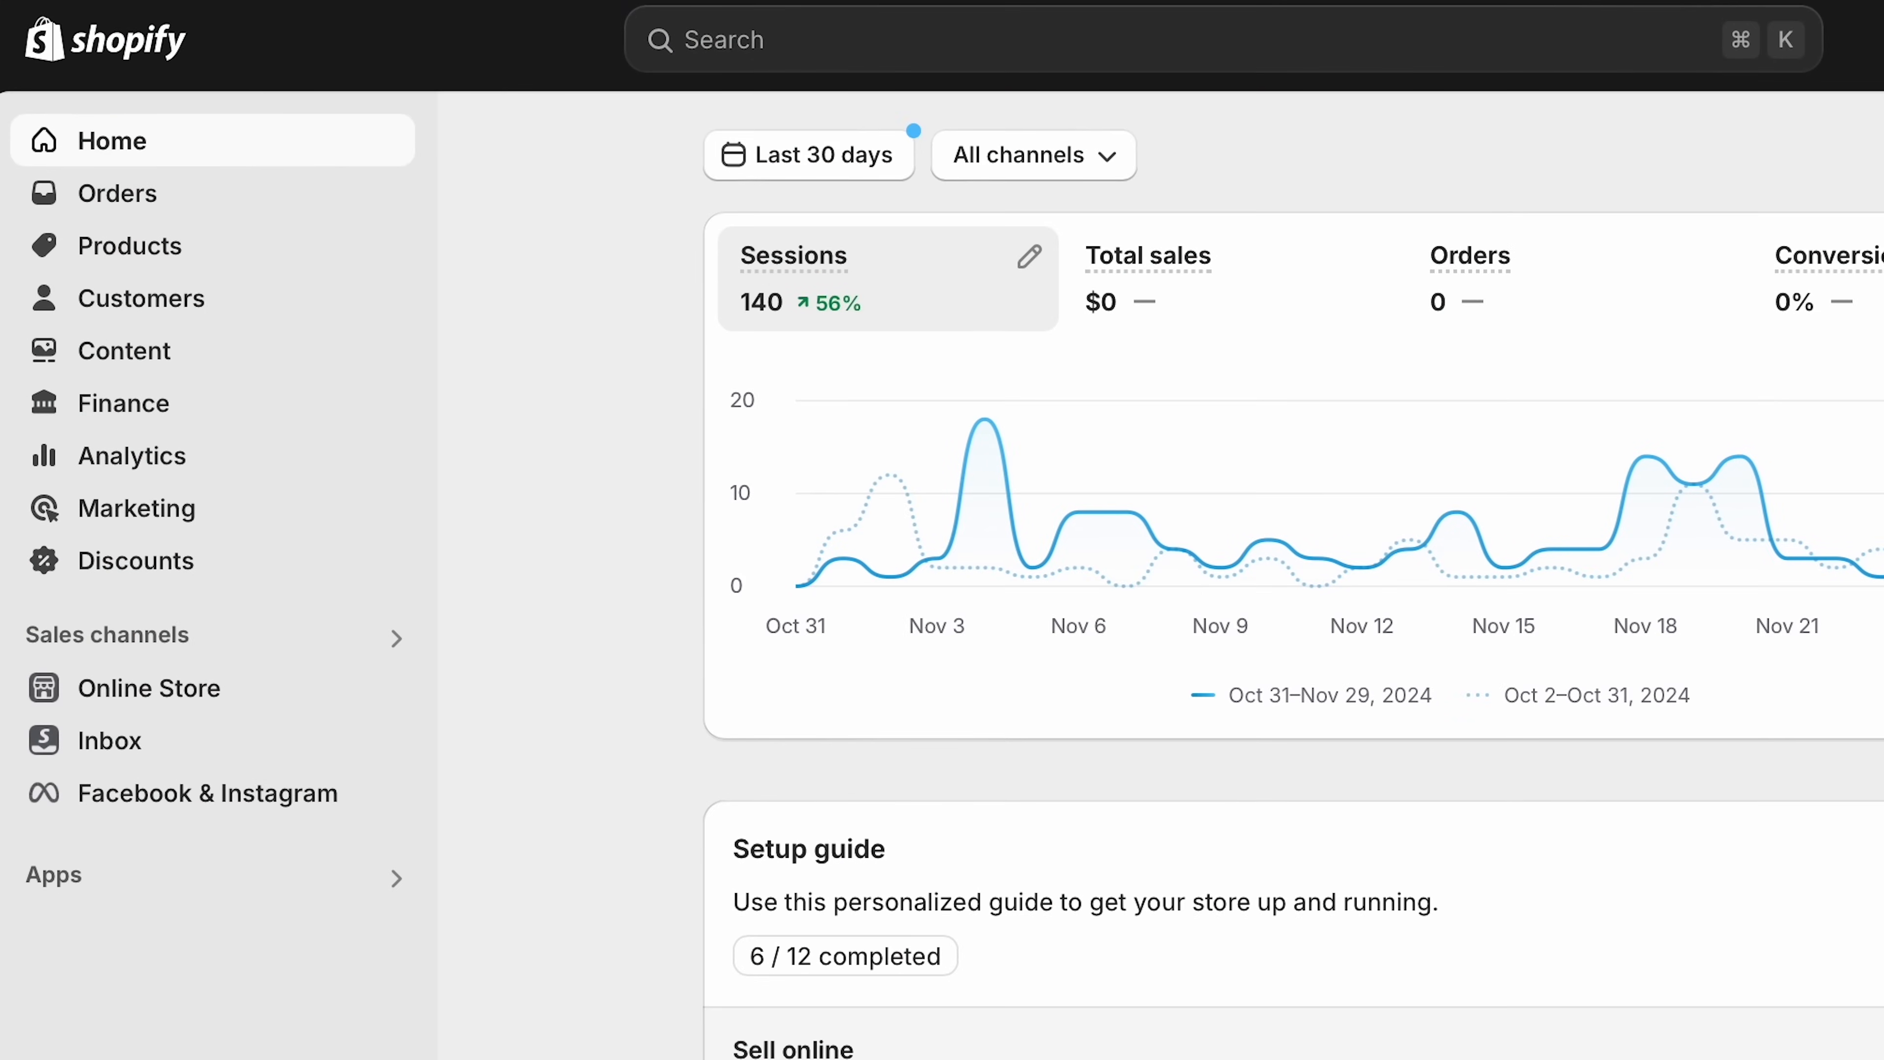
Open the Facebook & Instagram sales channel, start the shop setup and bring up the Facebook account login
left_click(112, 643)
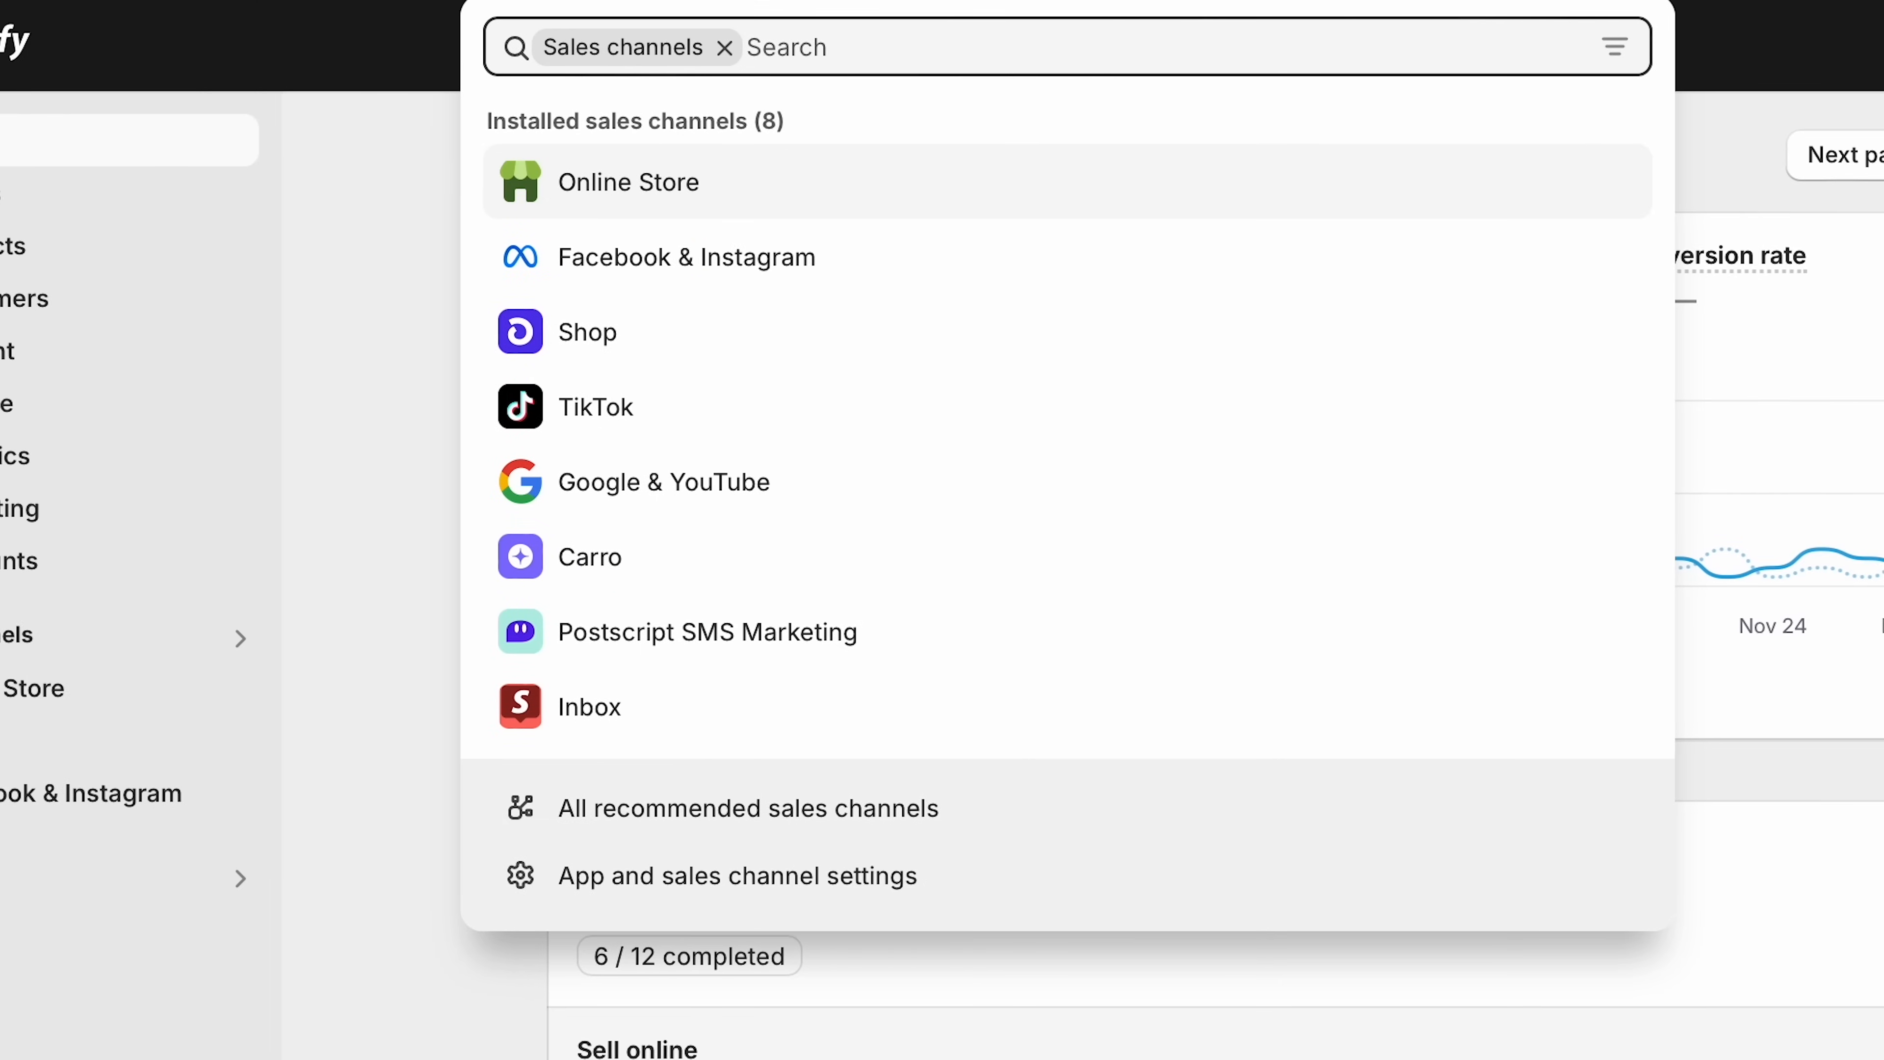
left_click(703, 267)
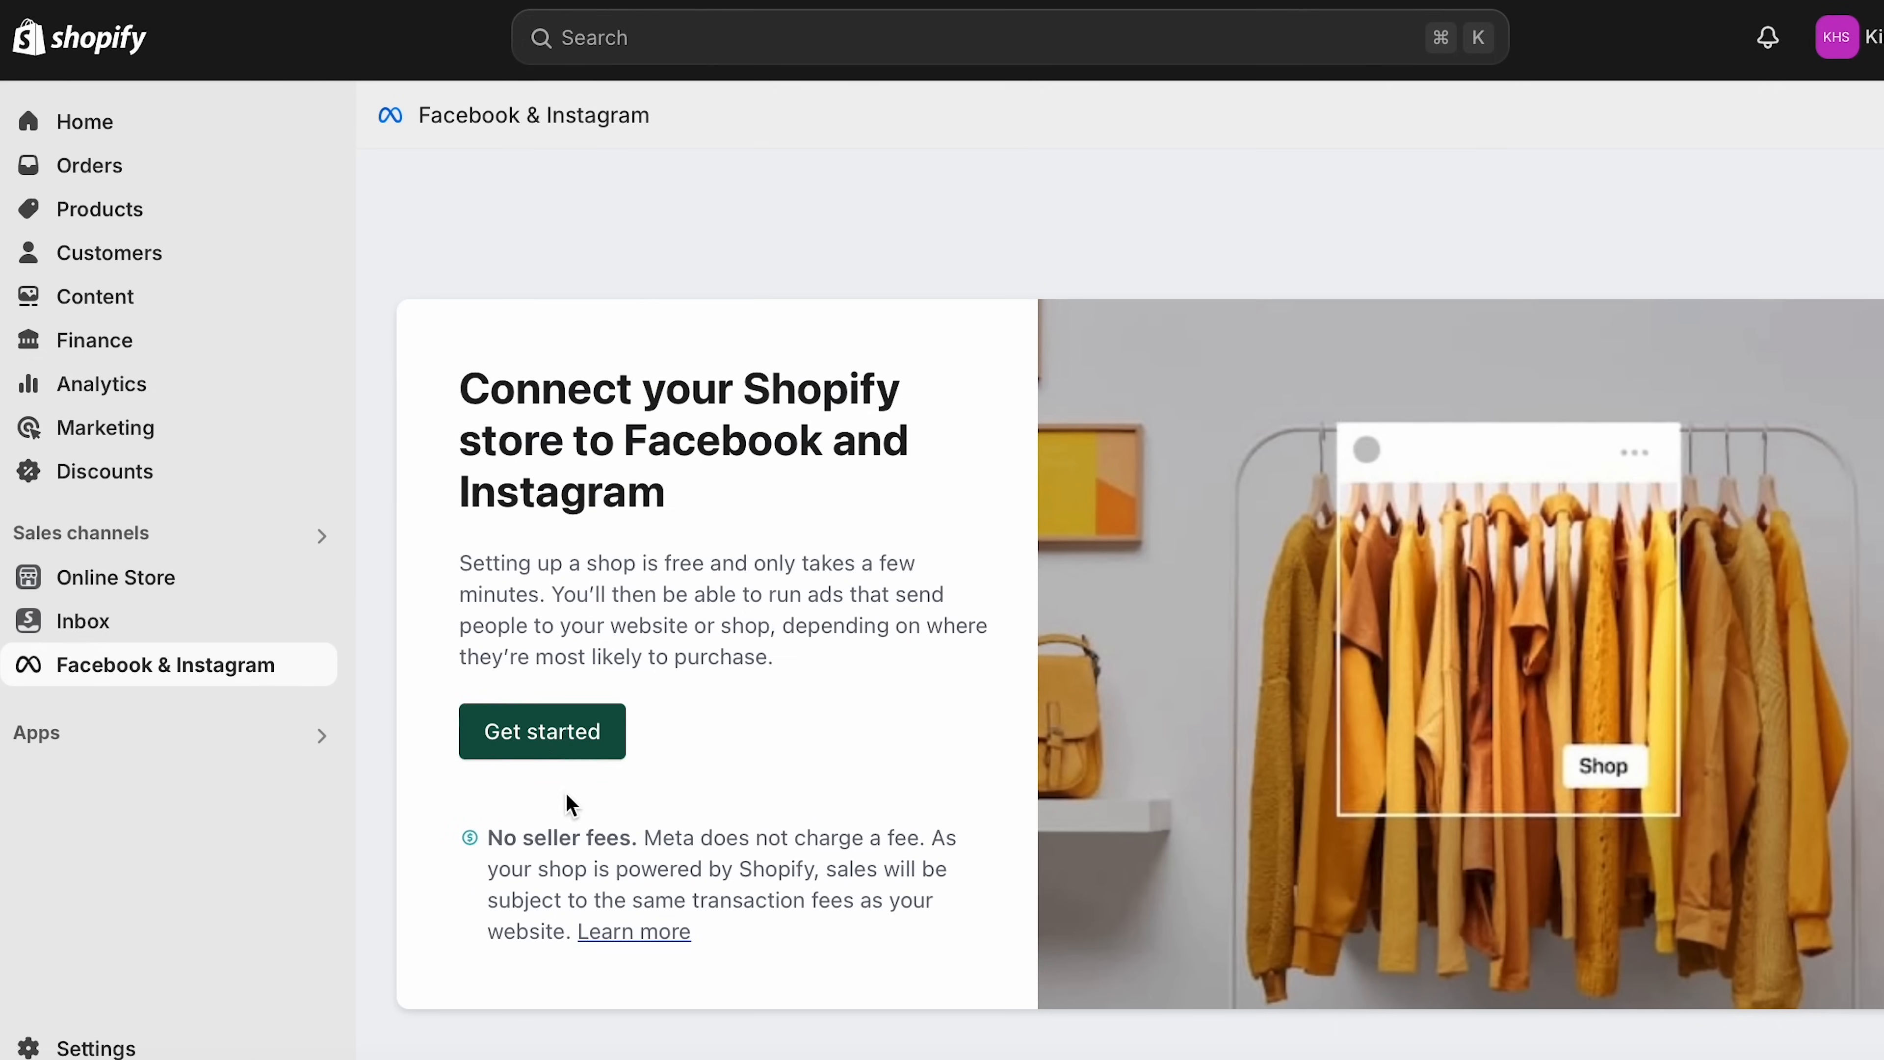
left_click(542, 746)
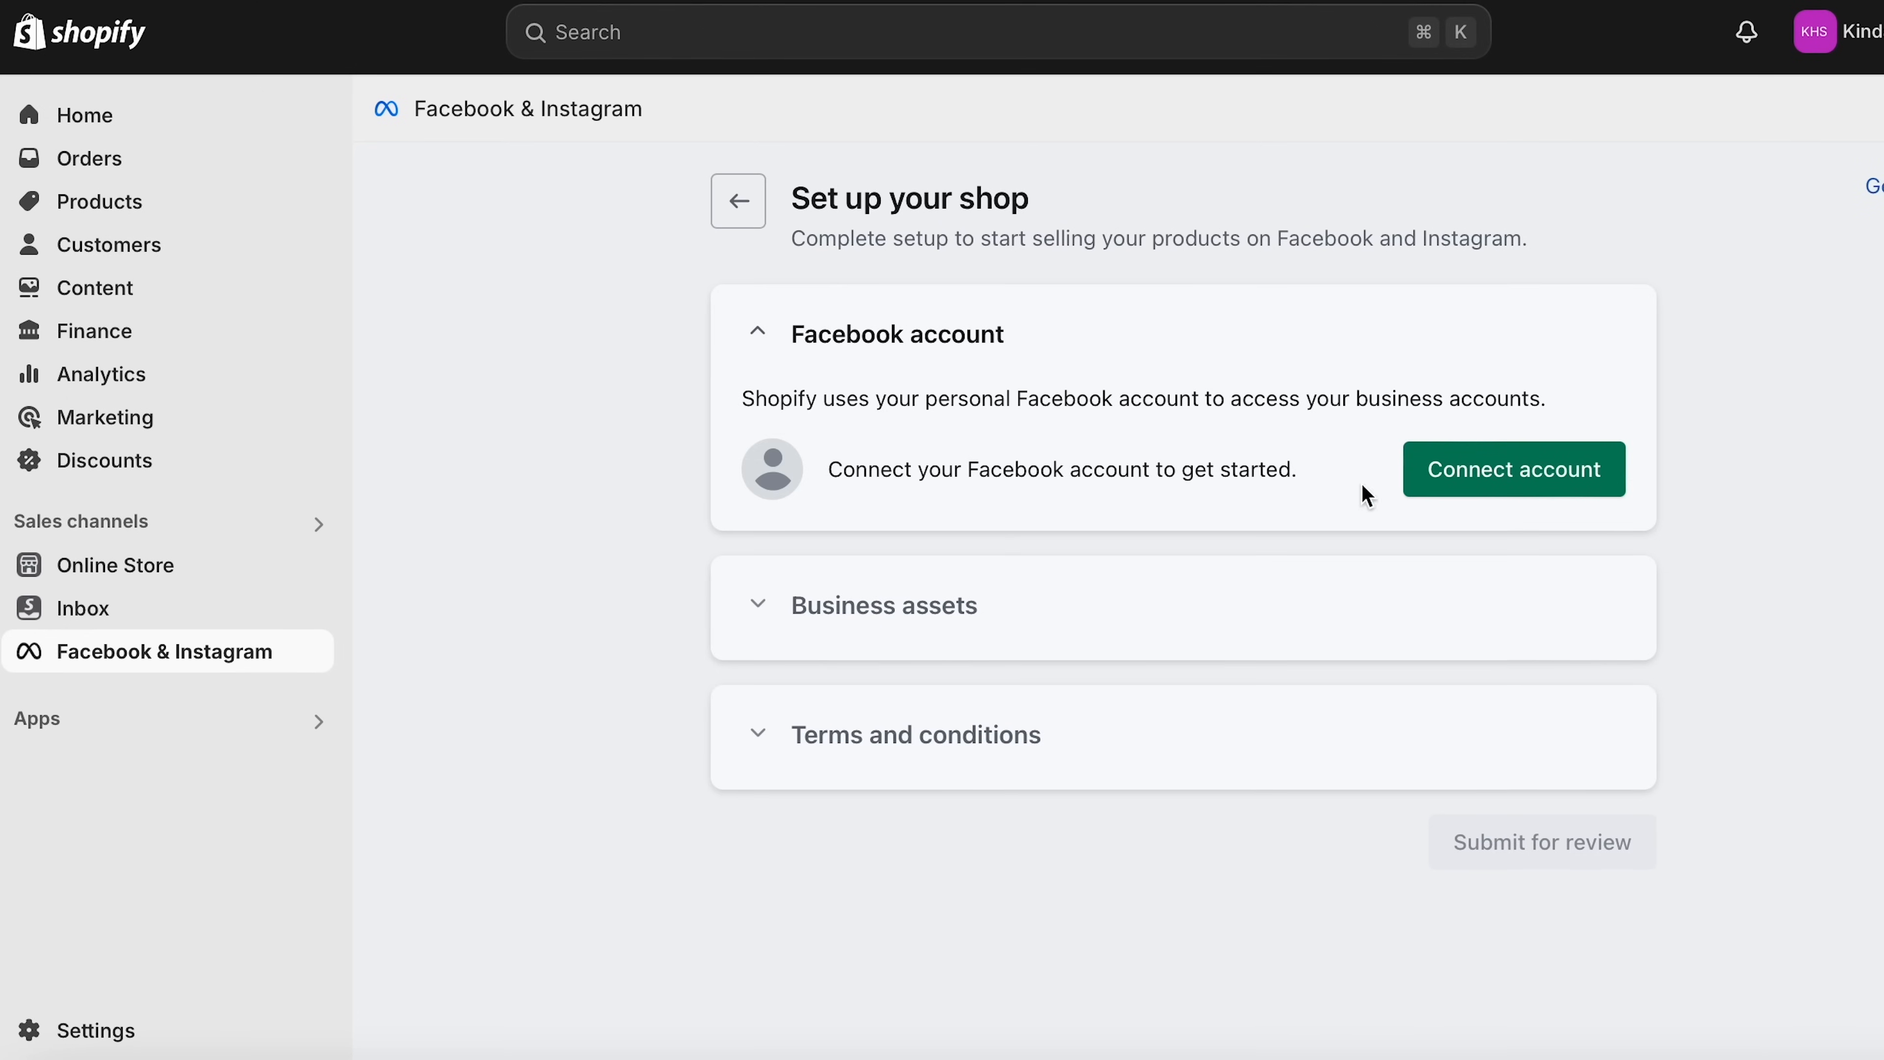
left_click(1438, 488)
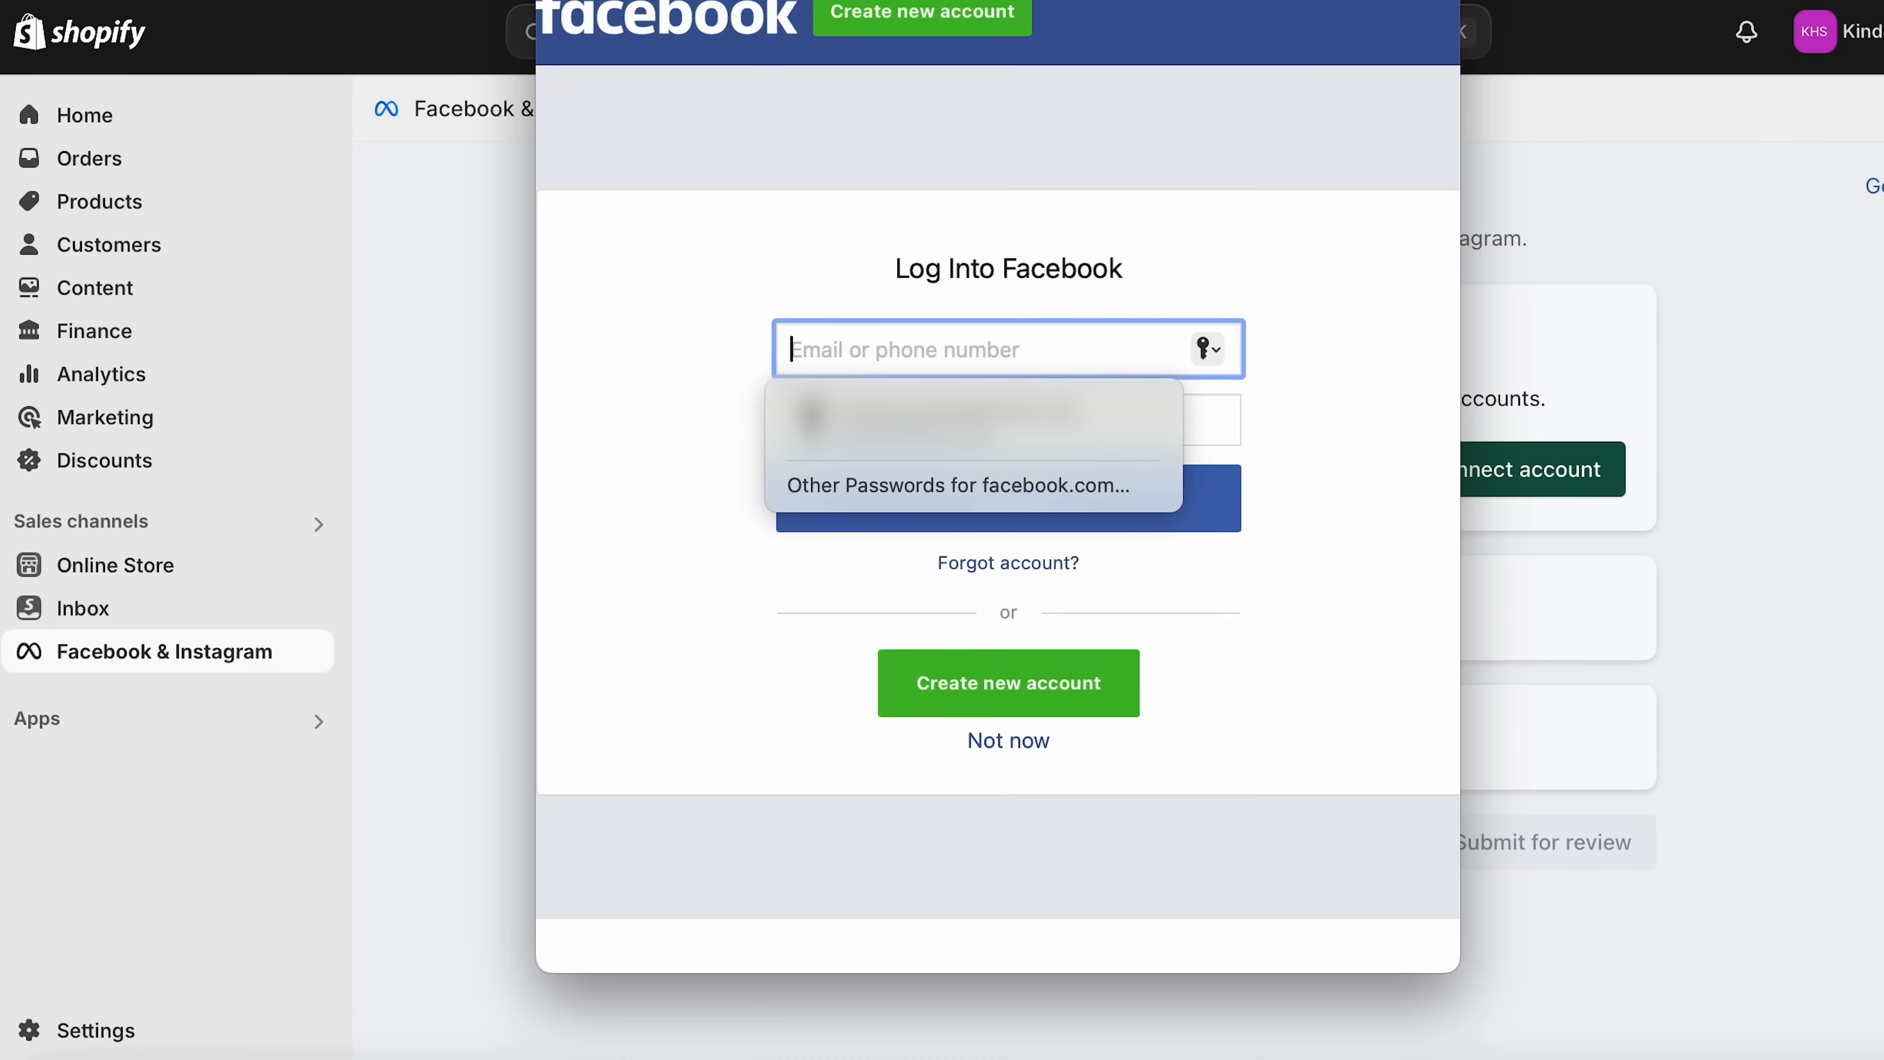
key("super+w")
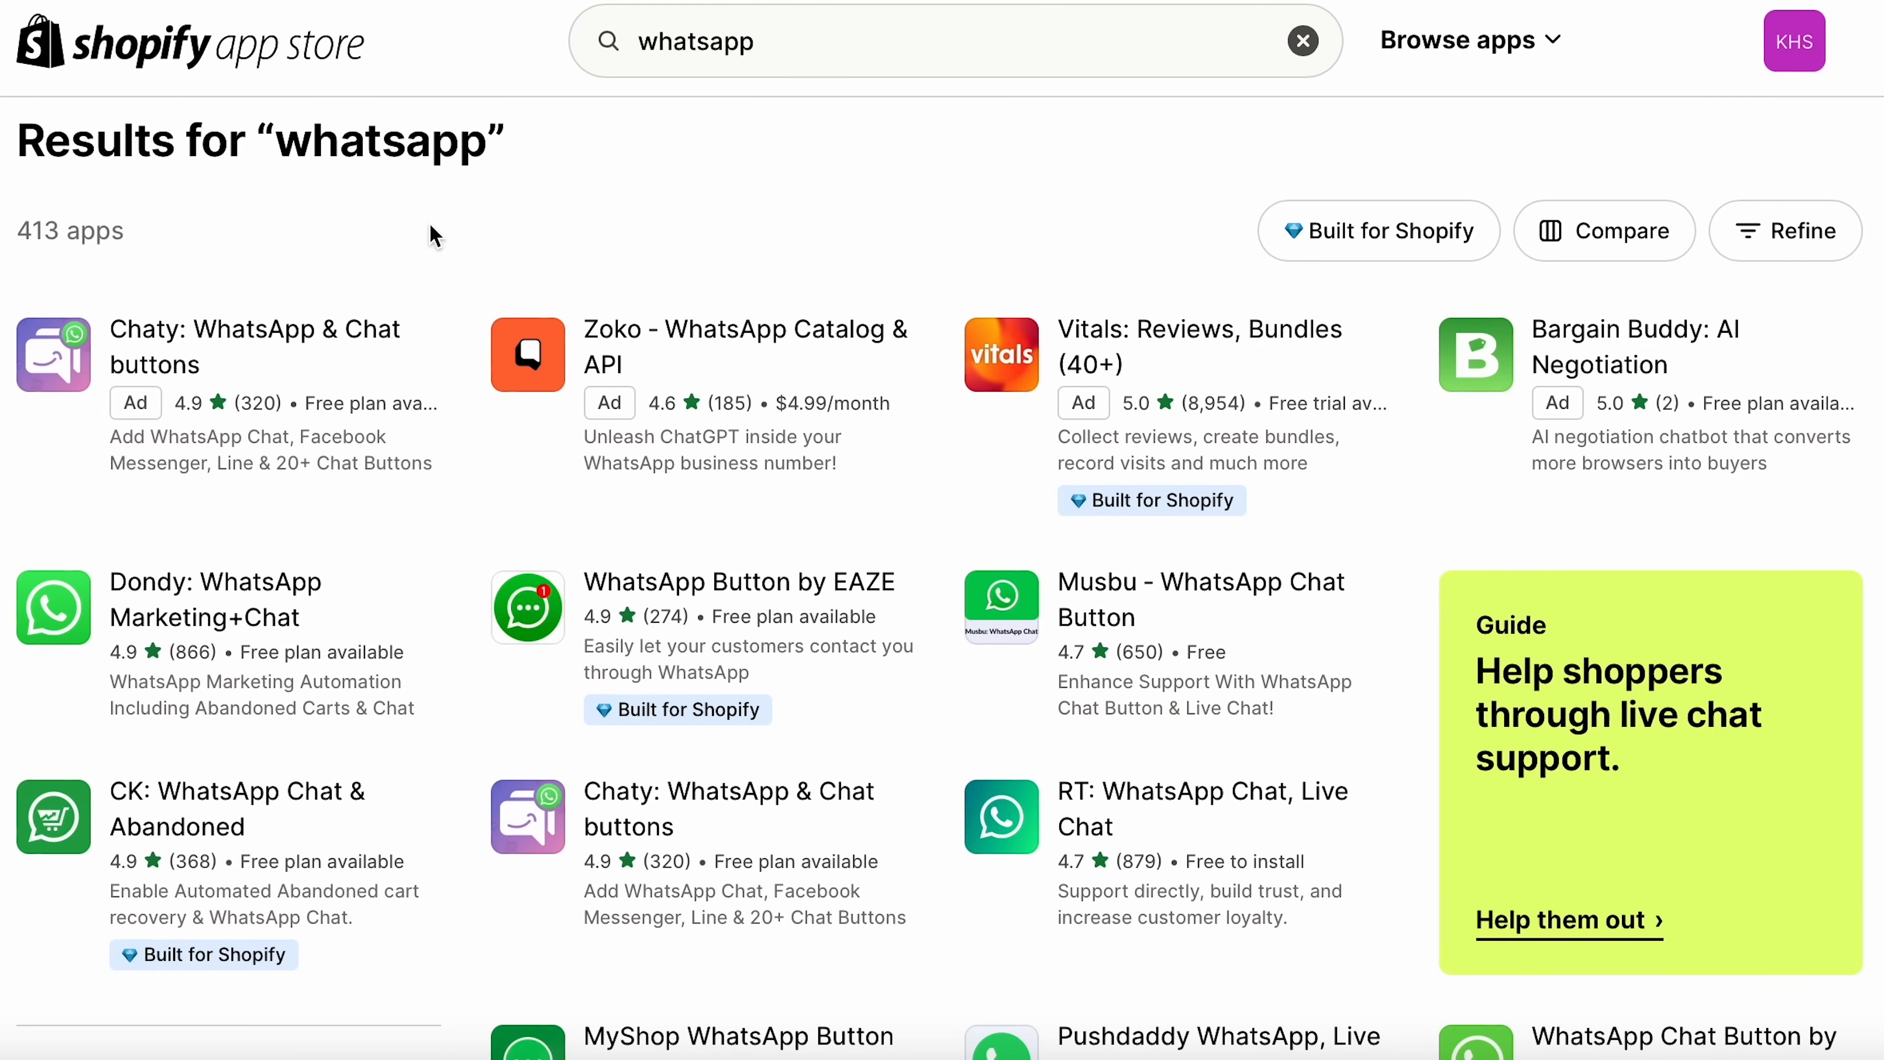
Browse the whatsapp results in the Shopify App Store and start installing Chaty: WhatsApp & Chat buttons
scroll(535, 546, "down", 10)
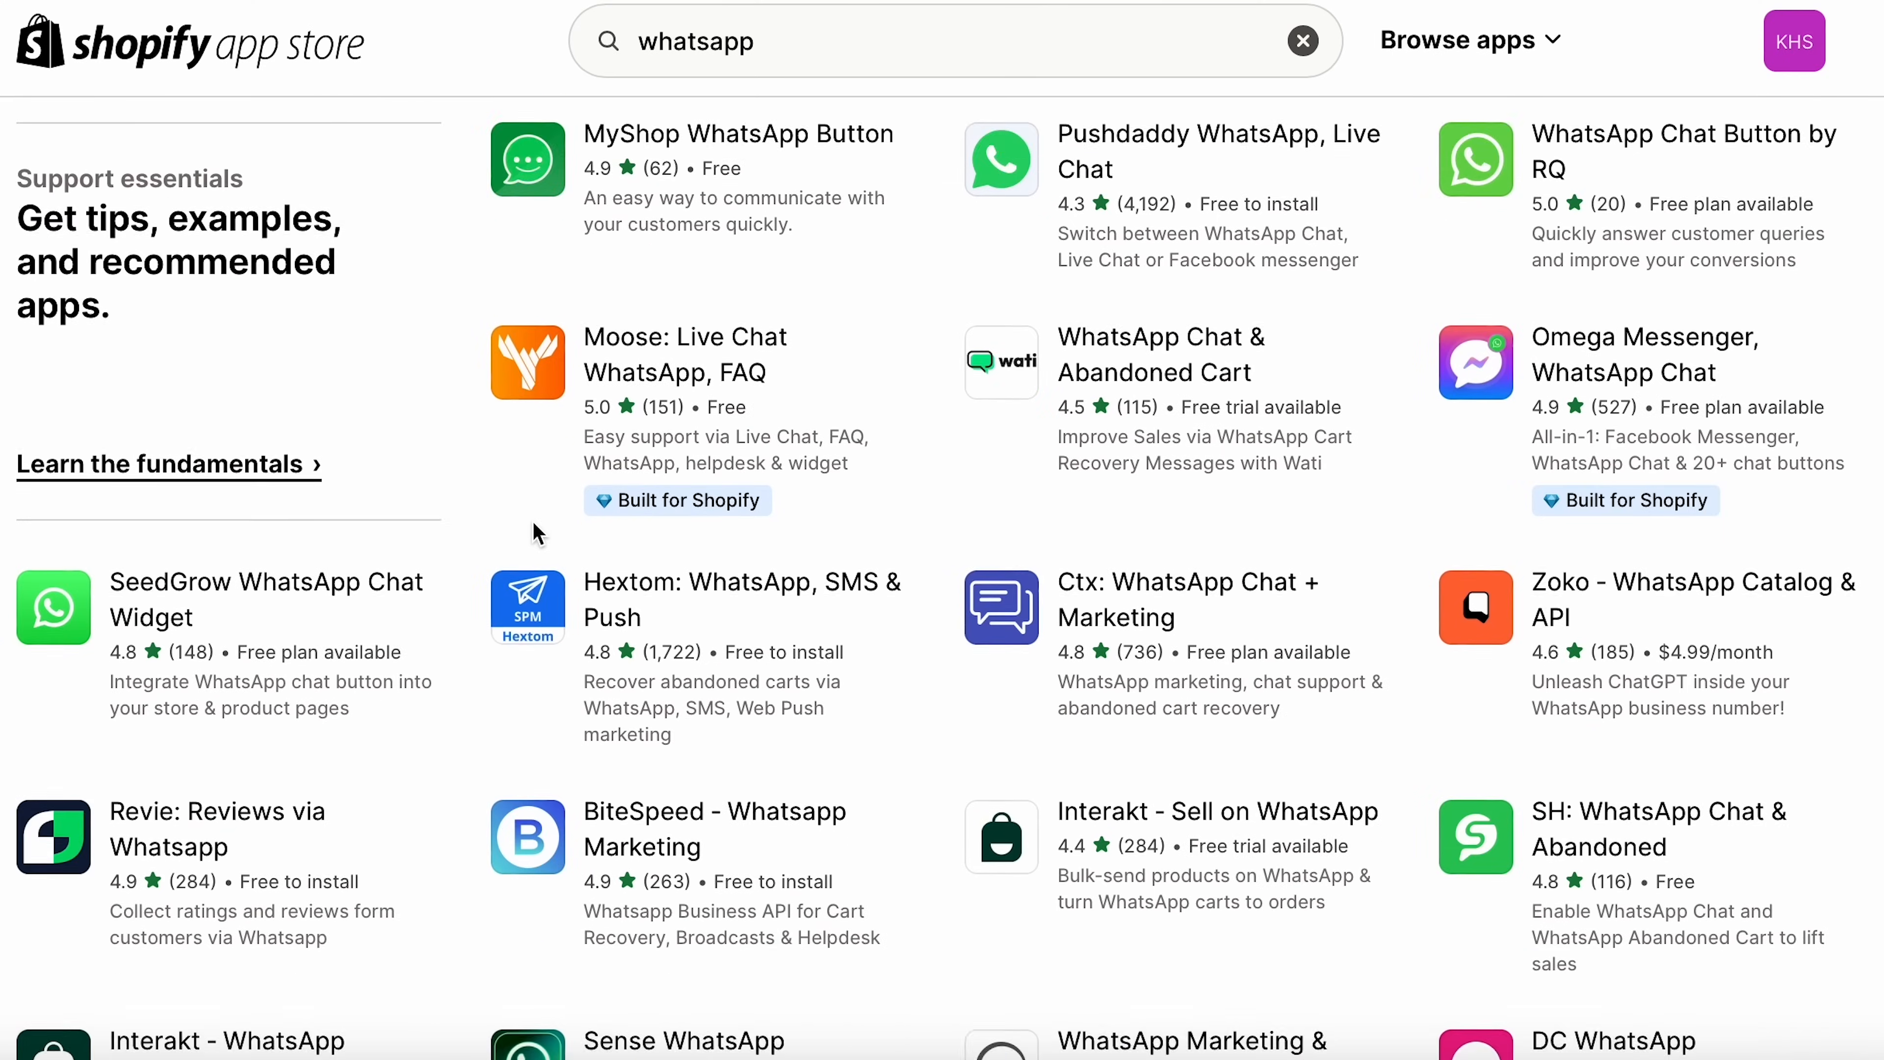
scroll(538, 533, "down", 5)
scroll(537, 533, "up", 4)
scroll(536, 533, "up", 12)
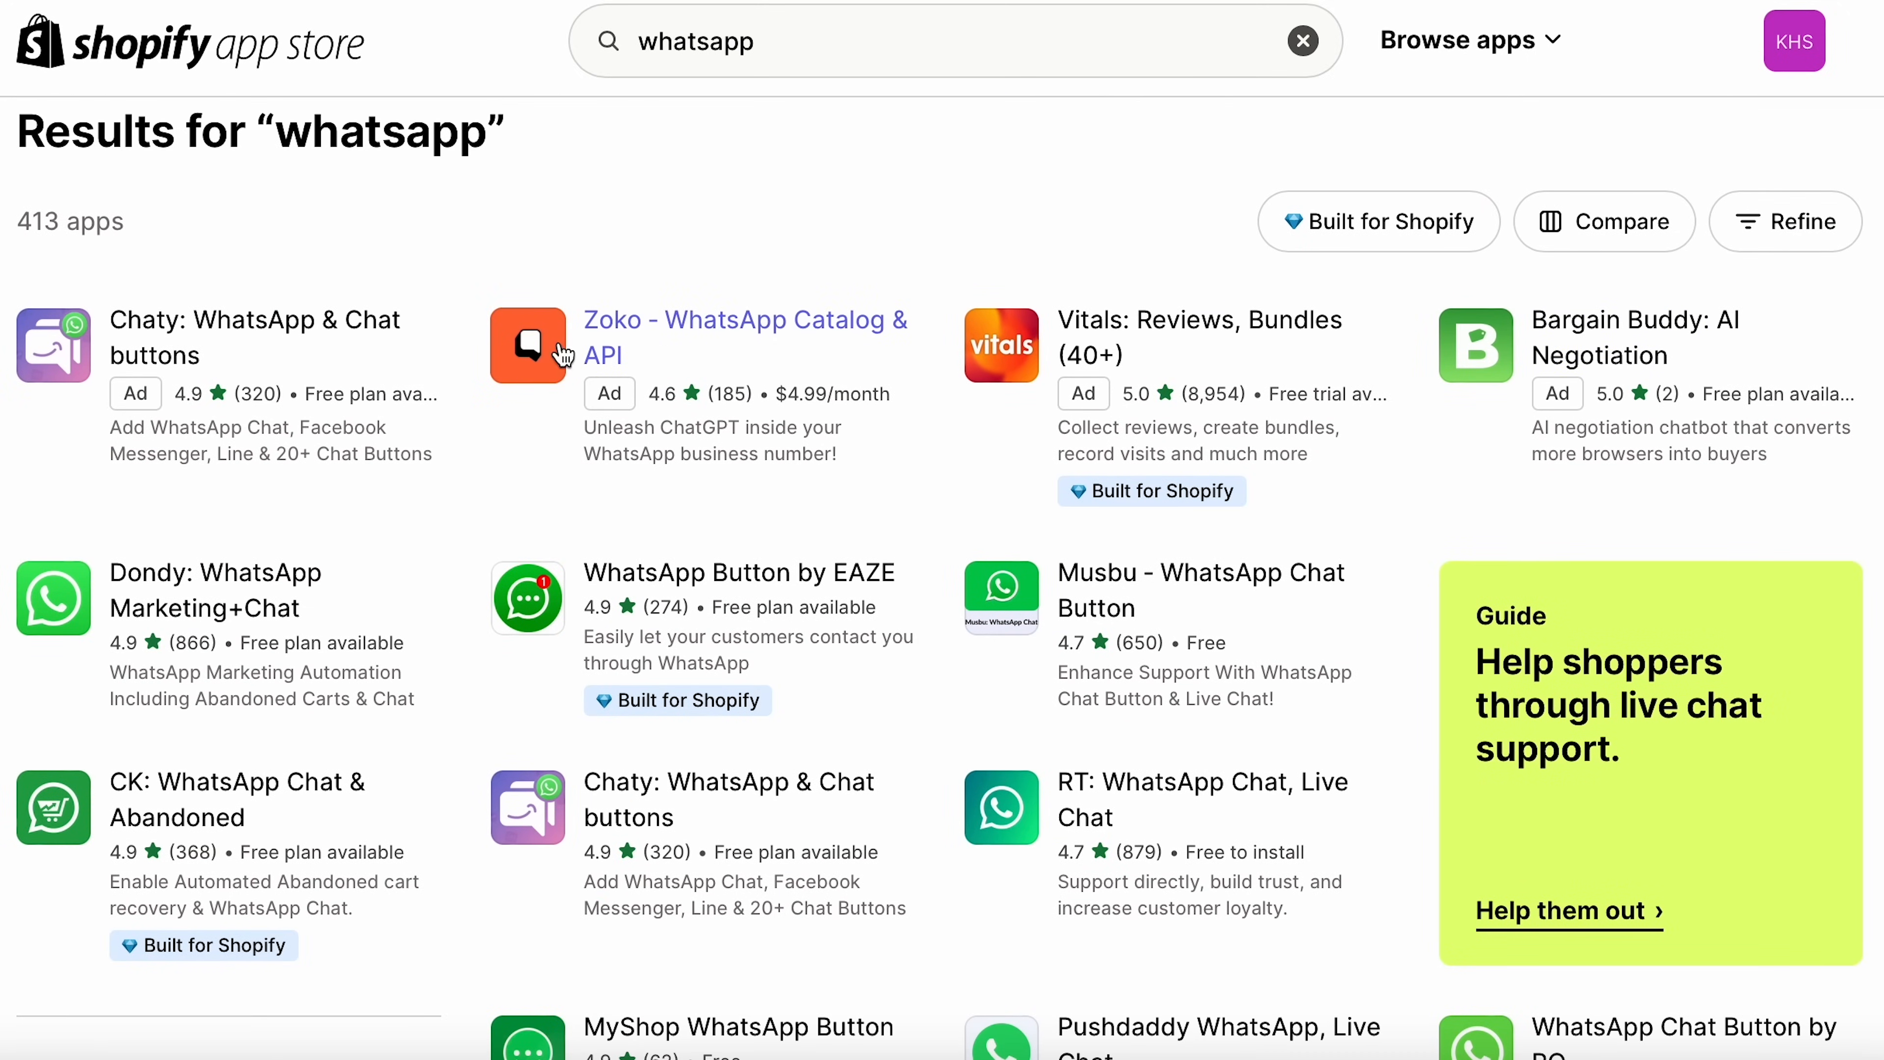
left_click(339, 336)
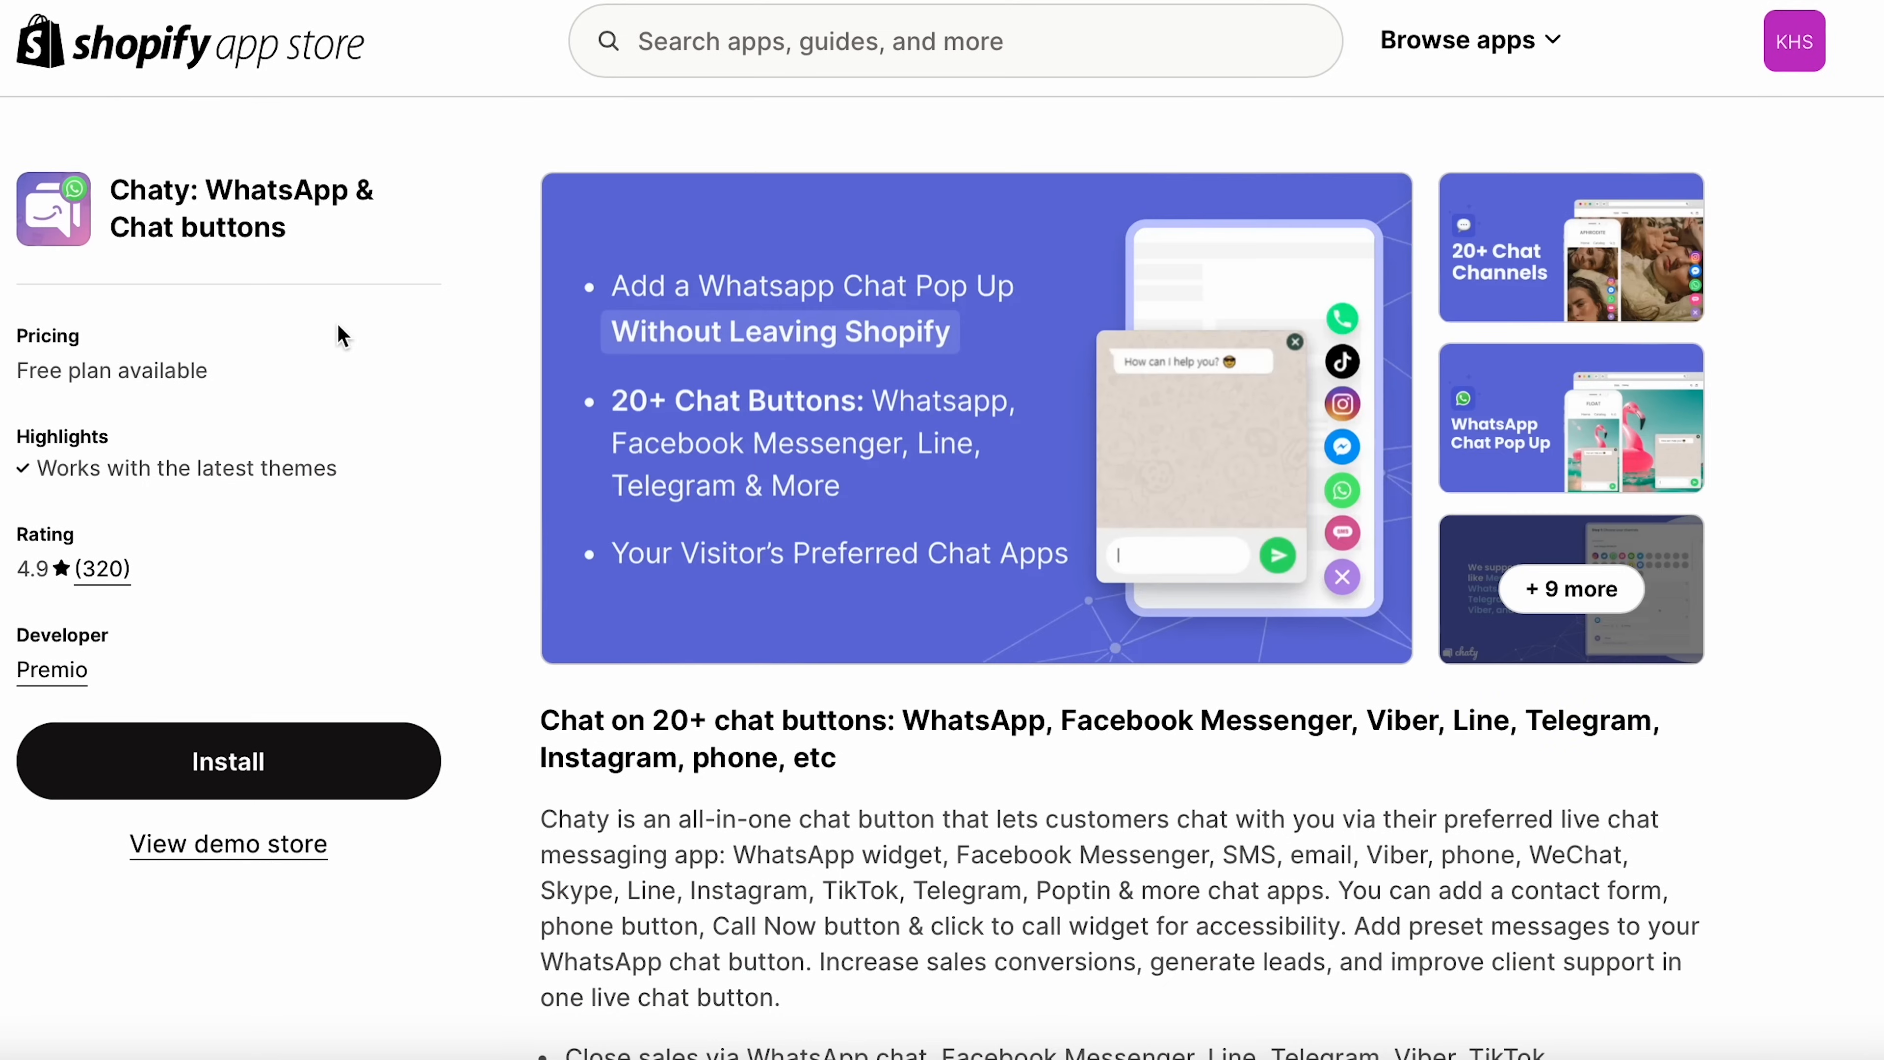
scroll(360, 446, "down", 3)
left_click(337, 741)
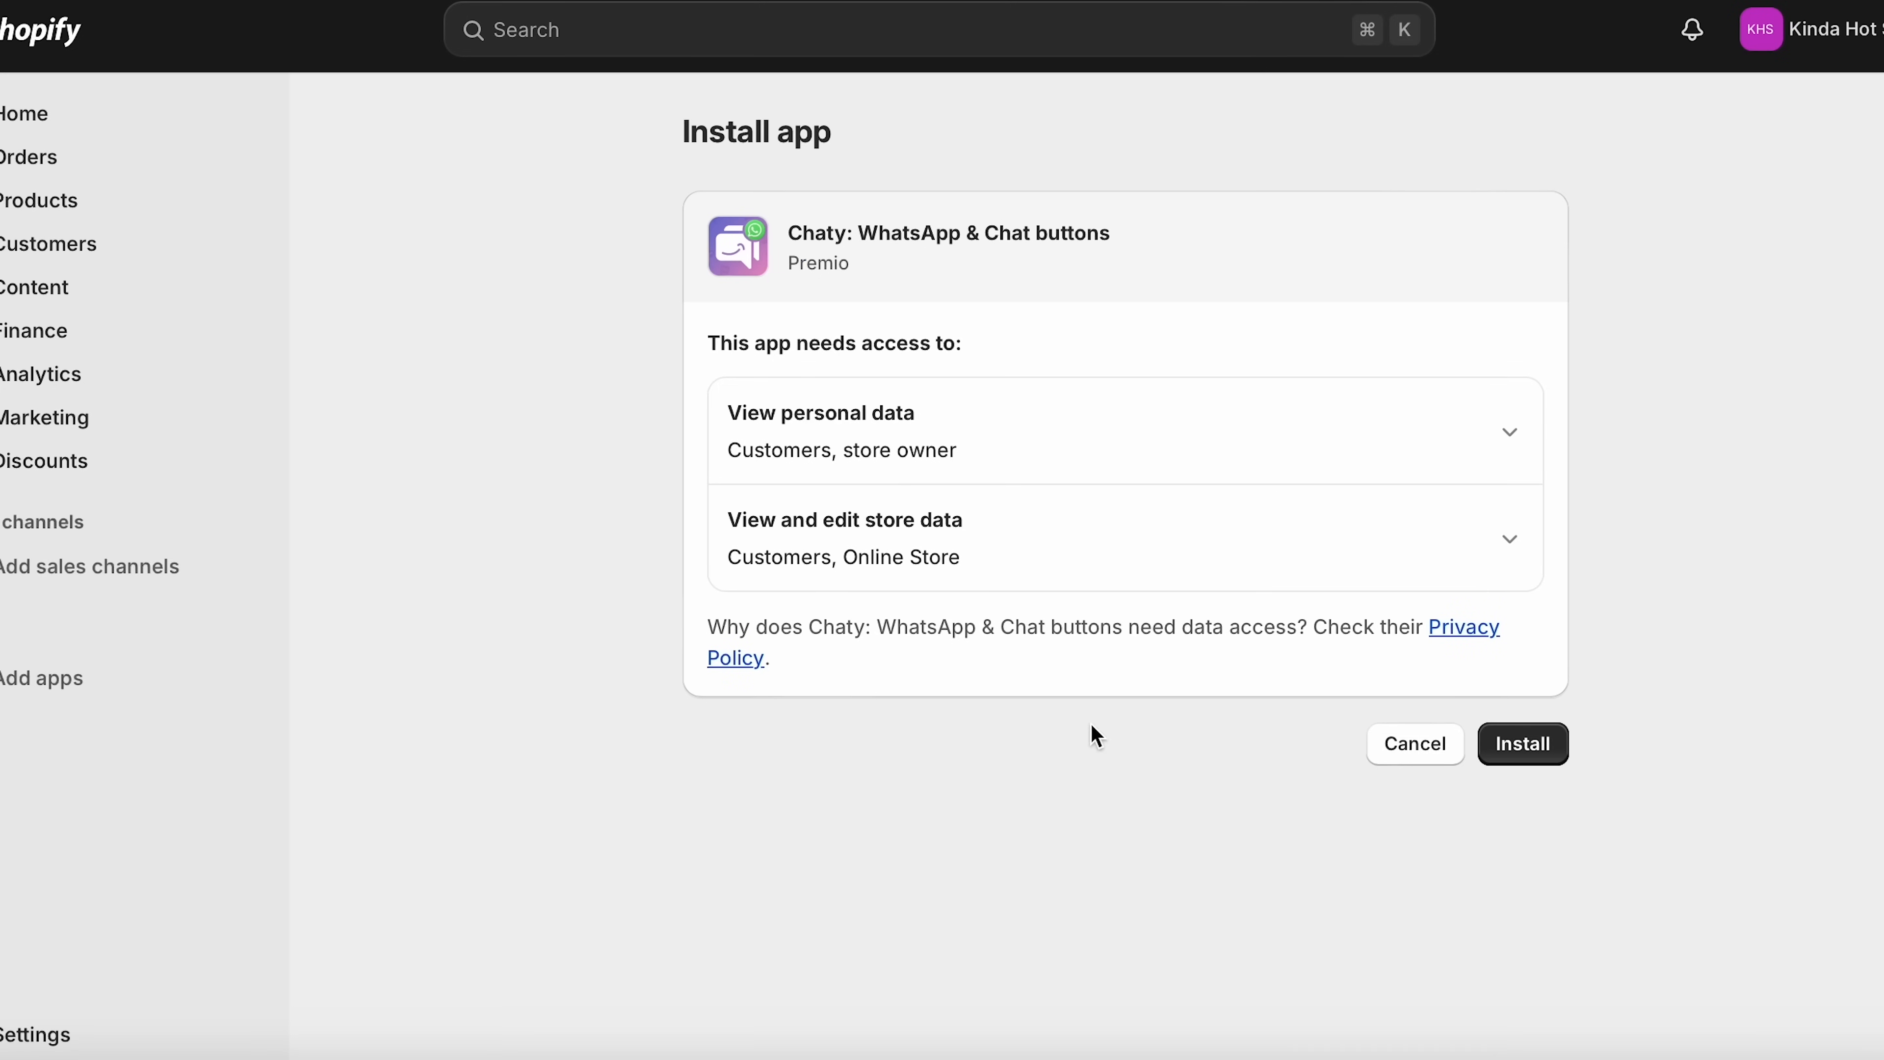